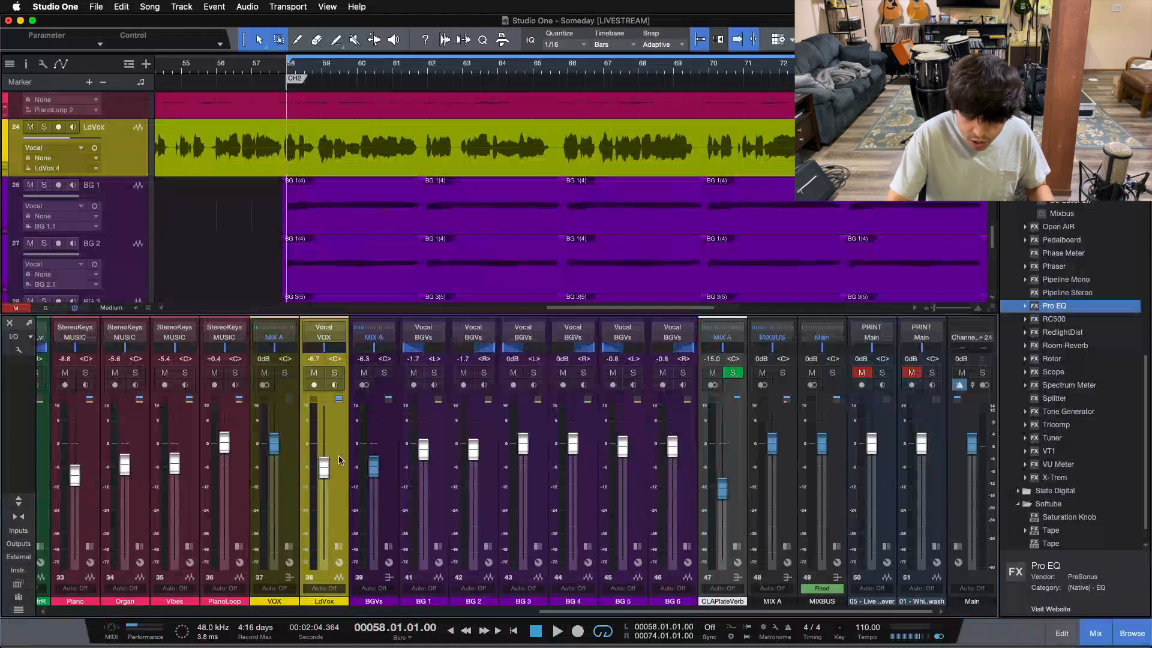
Play the song from bar 58 to hear the lead vocal in the current mix, and stop playback.
key("space")
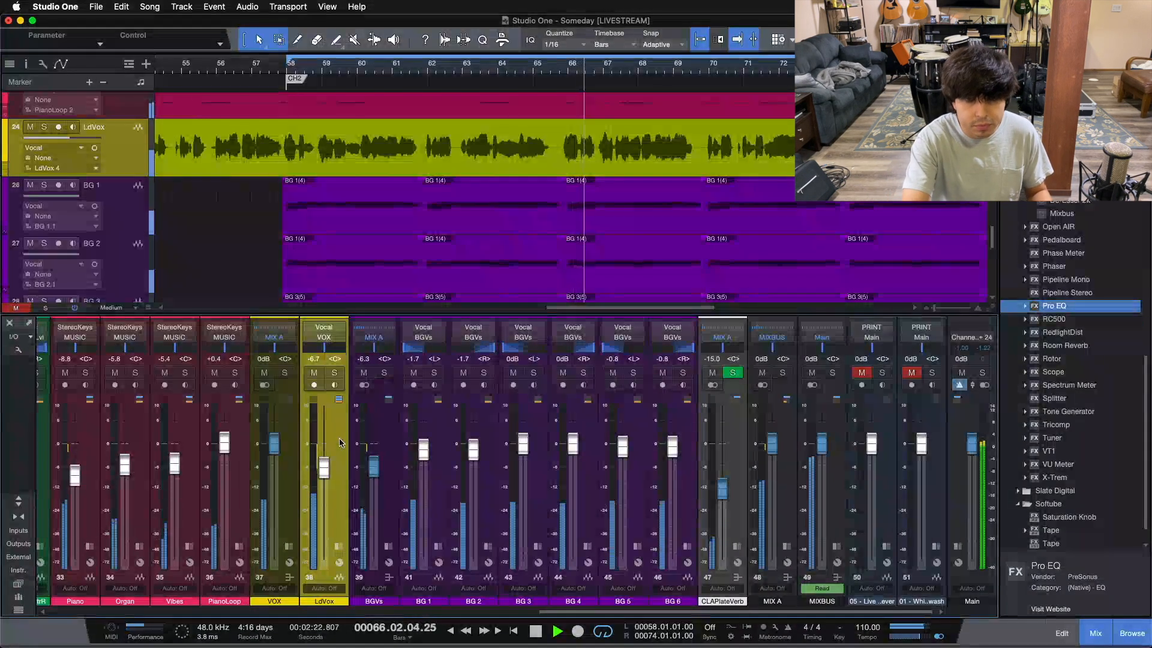
key("space")
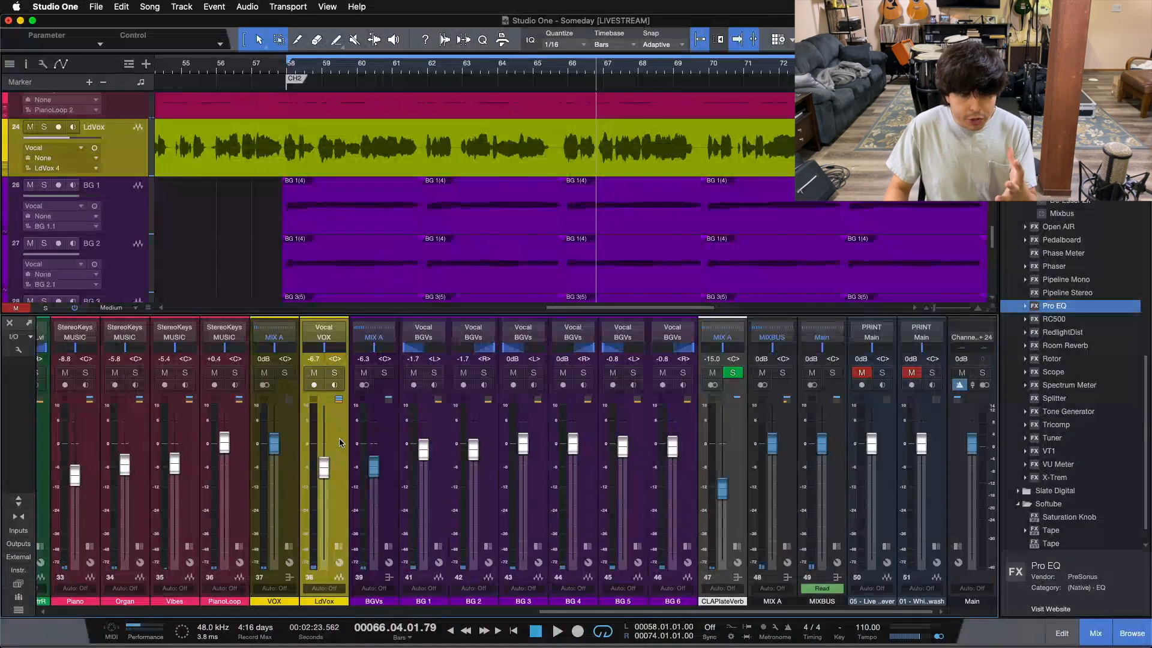
Add a bus channel beside CLAPlateVerb and name it SlapDelay.
right_click(741, 453)
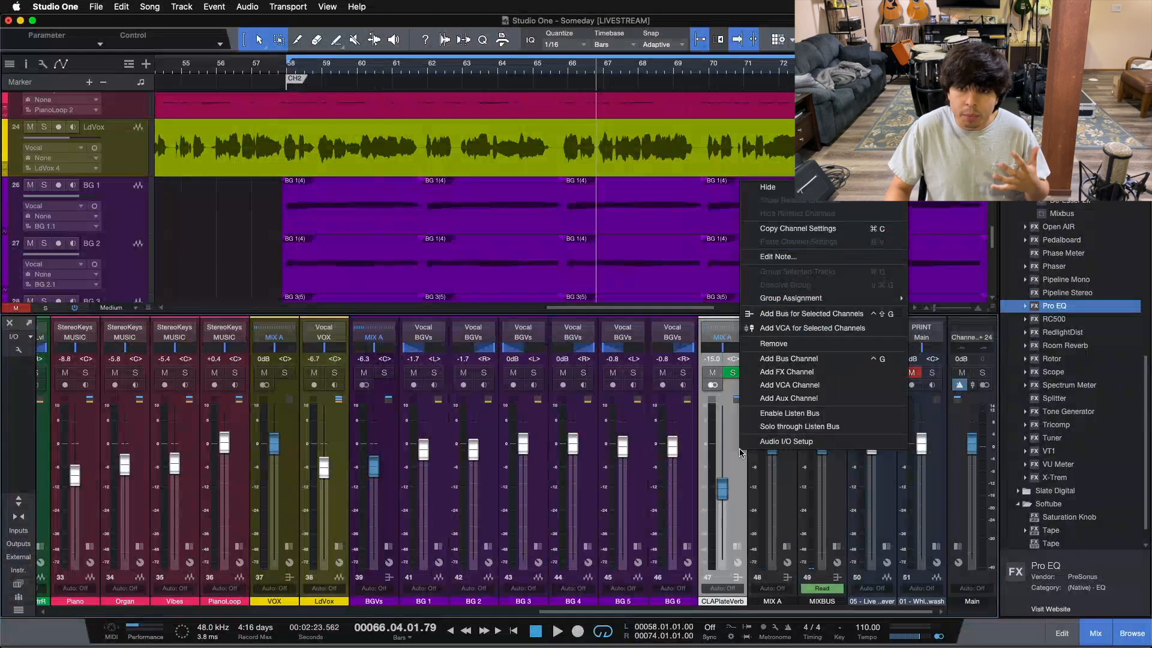
left_click(785, 358)
double_click(798, 601)
type("SlapDelay")
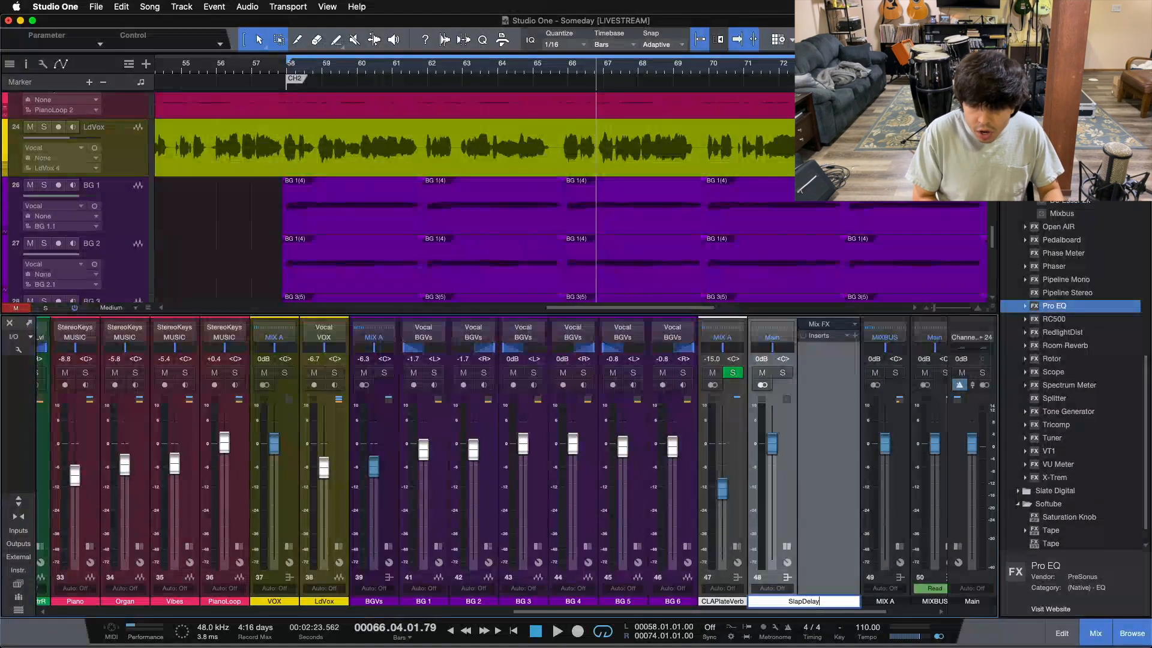
key("Return")
Colour the SlapDelay bus white and route its output to MIX A with solo safe enabled.
left_click(893, 594)
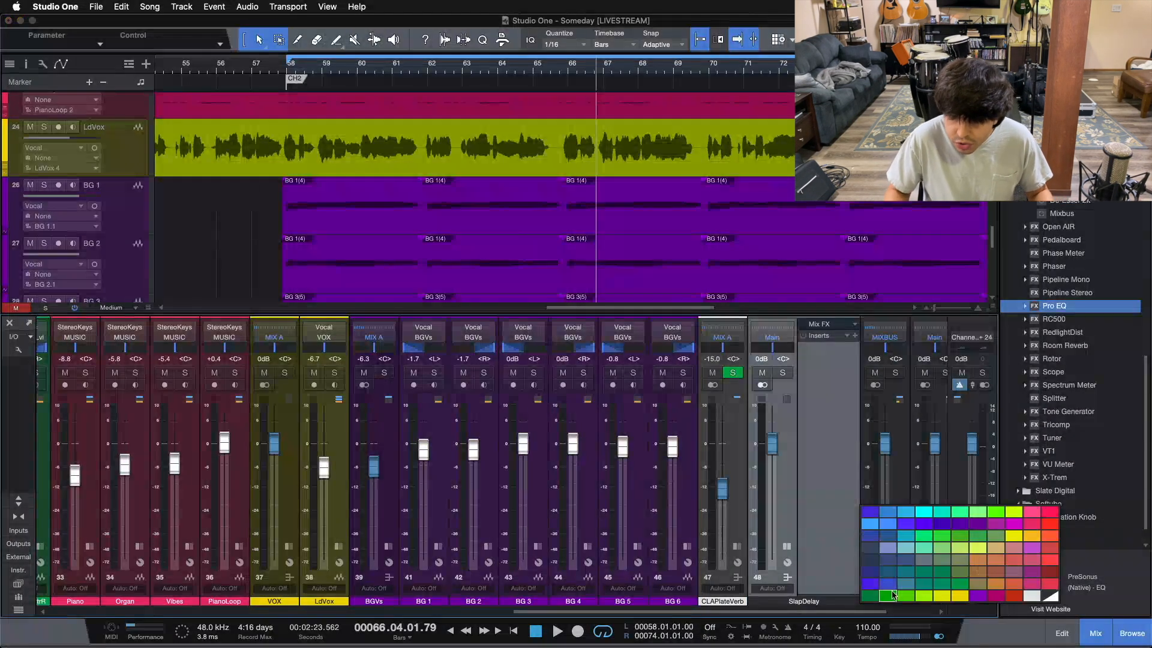
left_click(1030, 597)
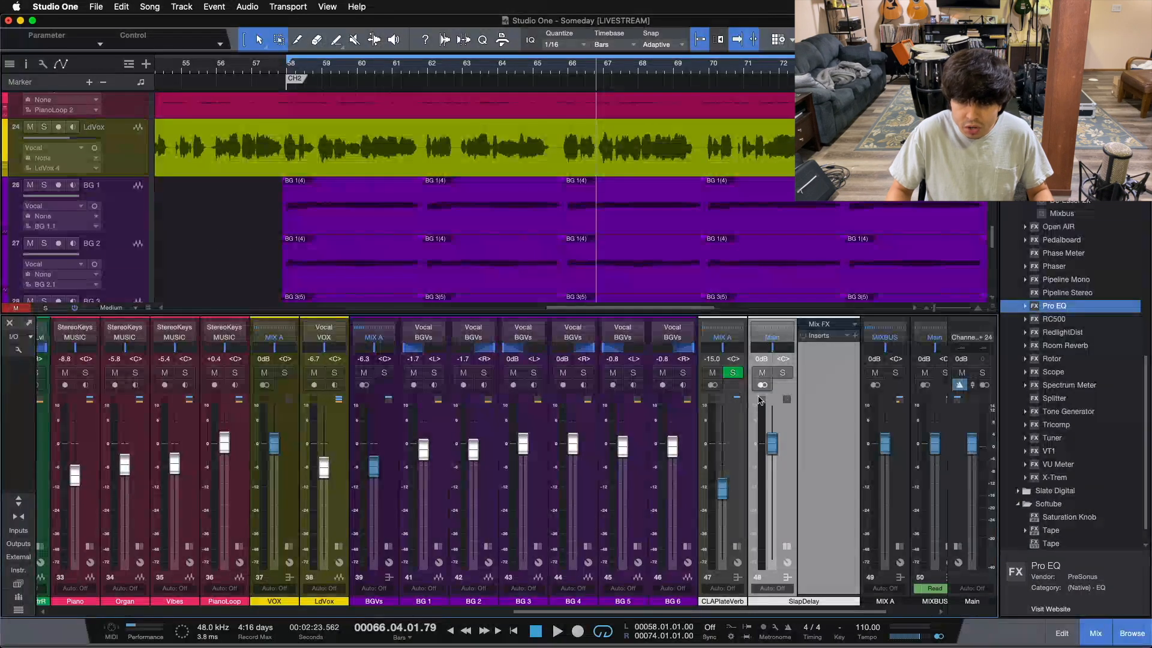
left_click(773, 349)
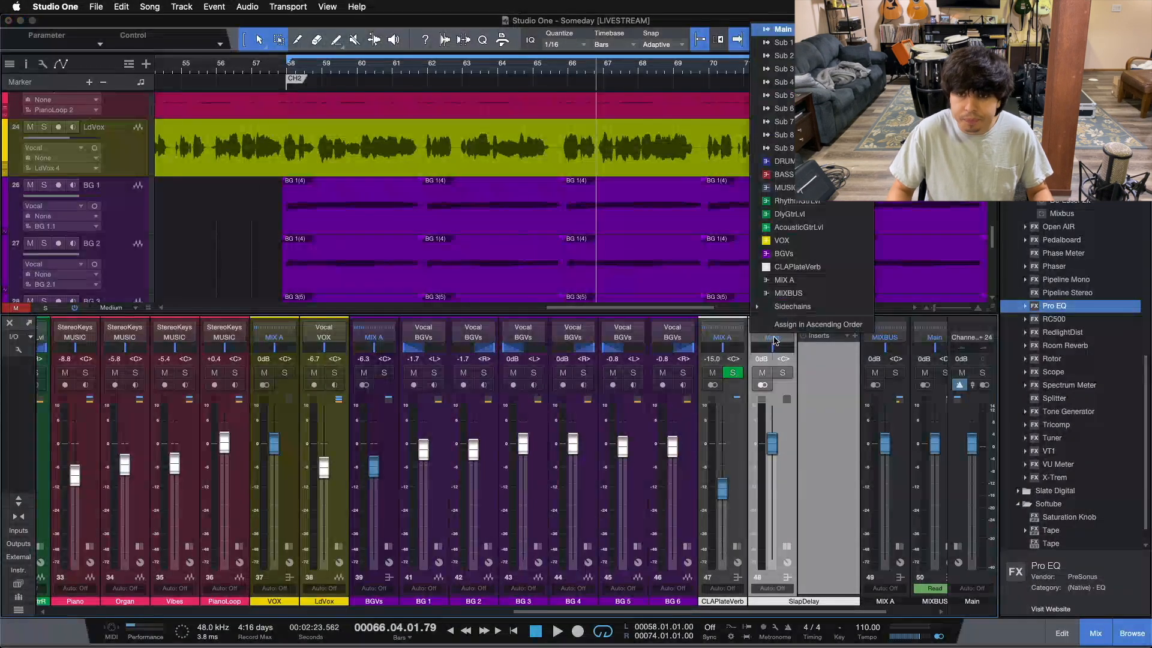
left_click(788, 286)
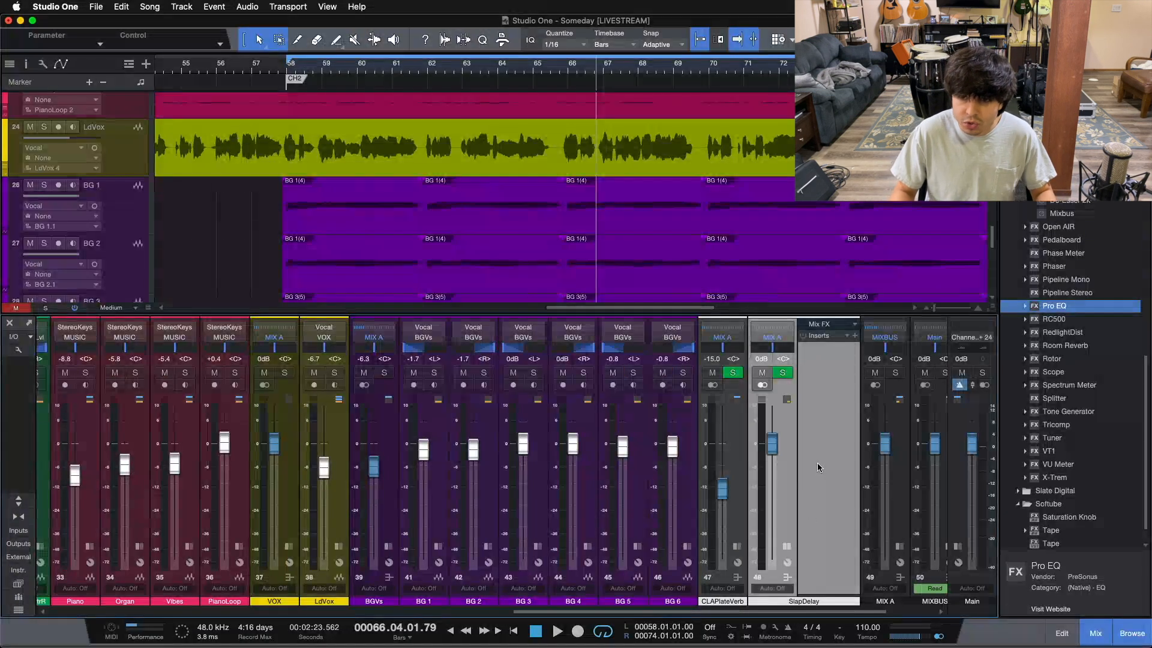
Insert the PreSonus Analog Delay effect on the SlapDelay bus.
left_click(847, 336)
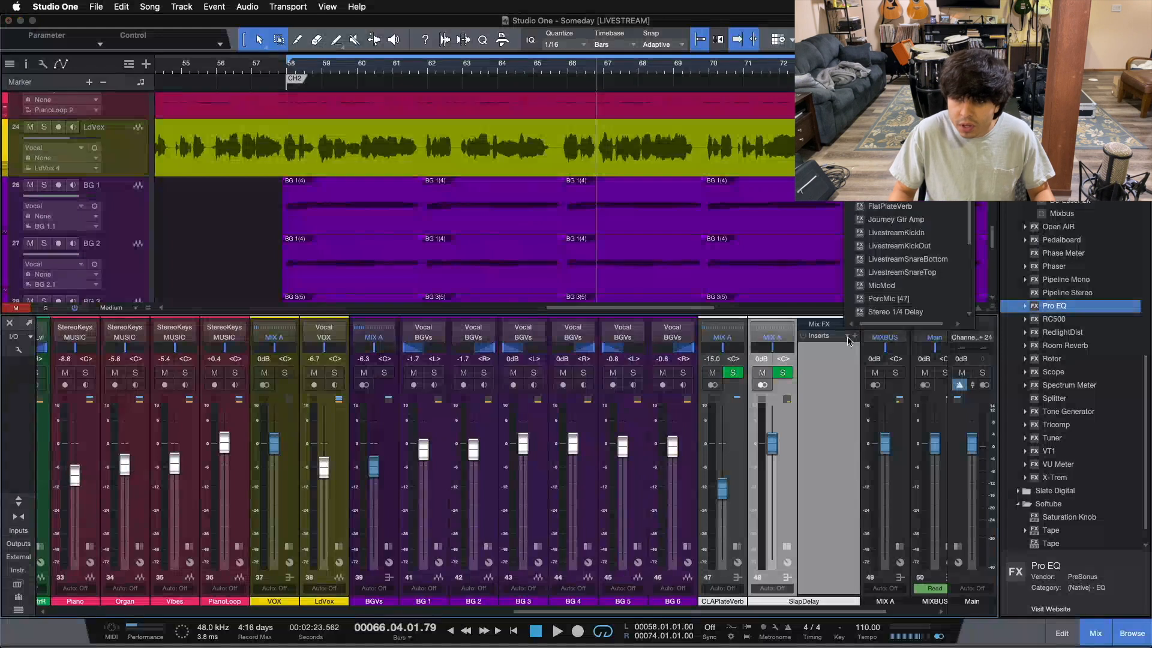
scroll(900, 294, "down", 5)
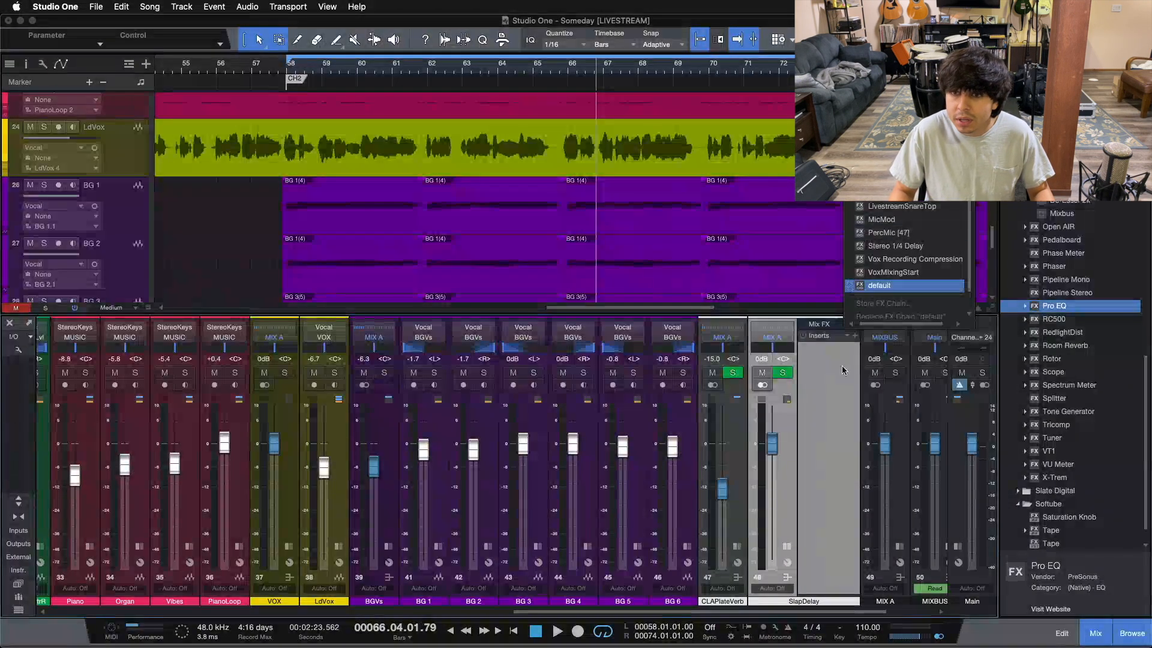
left_click(831, 445)
scroll(1075, 367, "up", 10)
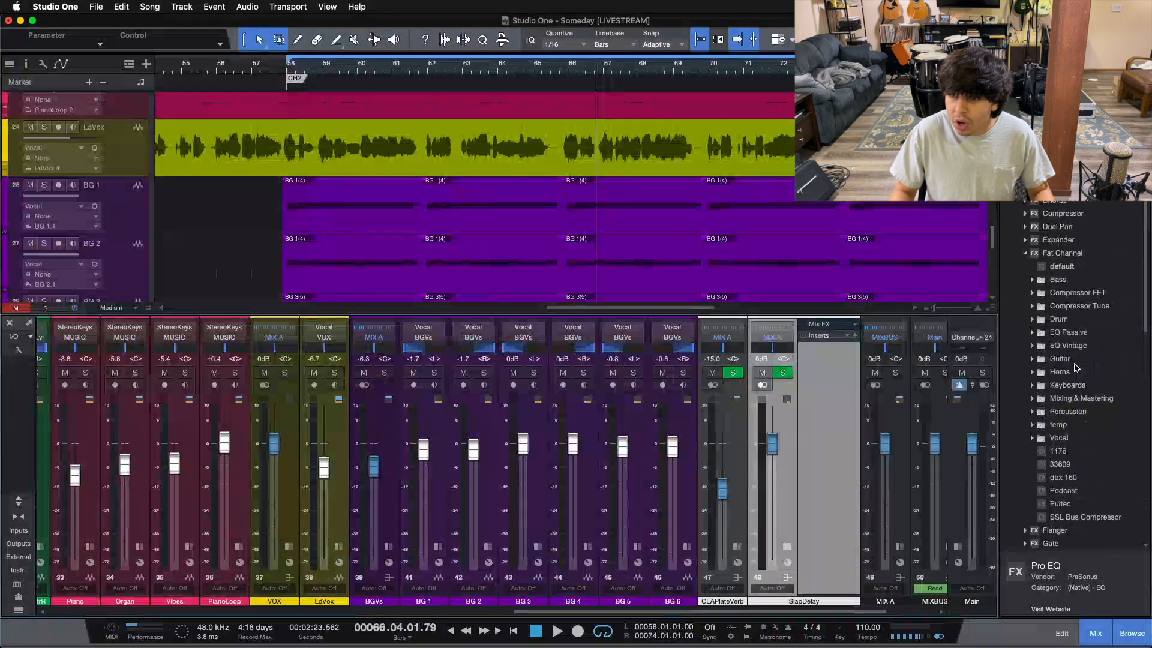
left_click_drag(1062, 250, 825, 378)
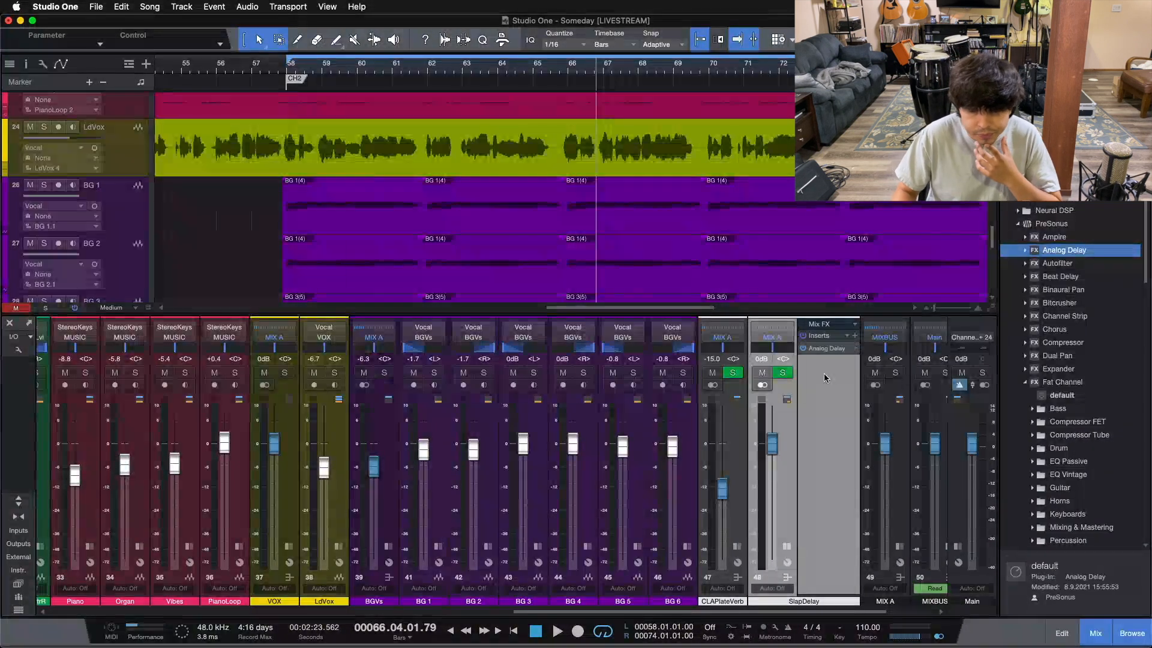
Compare the Slap Delay and Slapback Delay presets in Analog Delay and load Slap Delay.
left_click(459, 129)
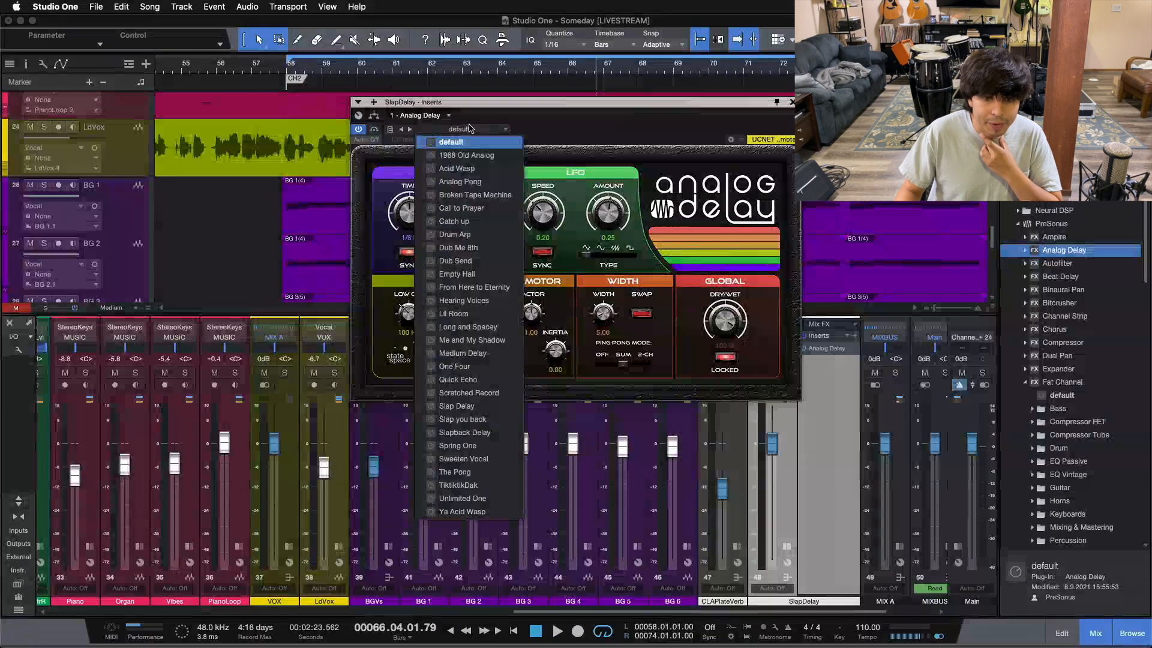
left_click(477, 407)
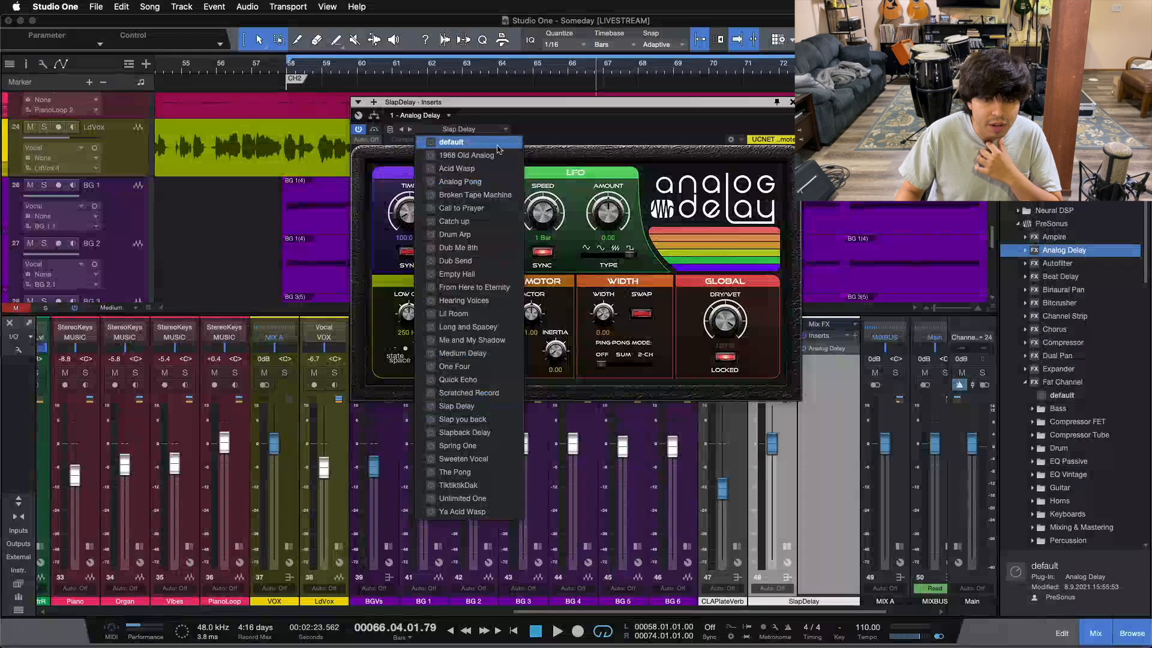
left_click(470, 433)
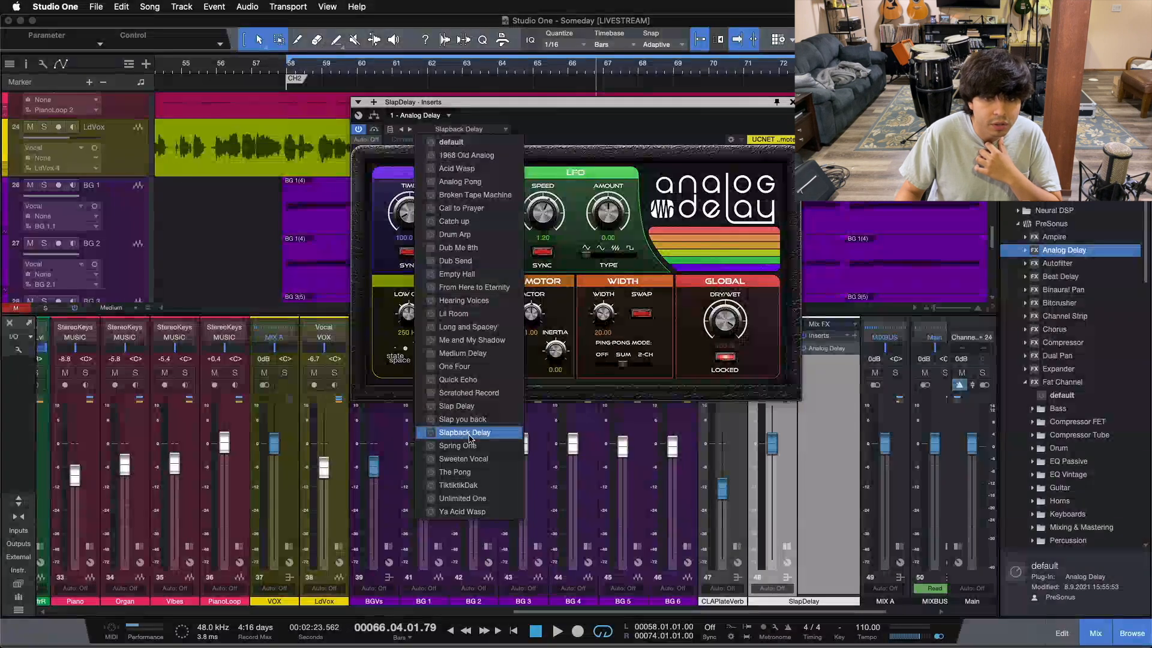
left_click(465, 408)
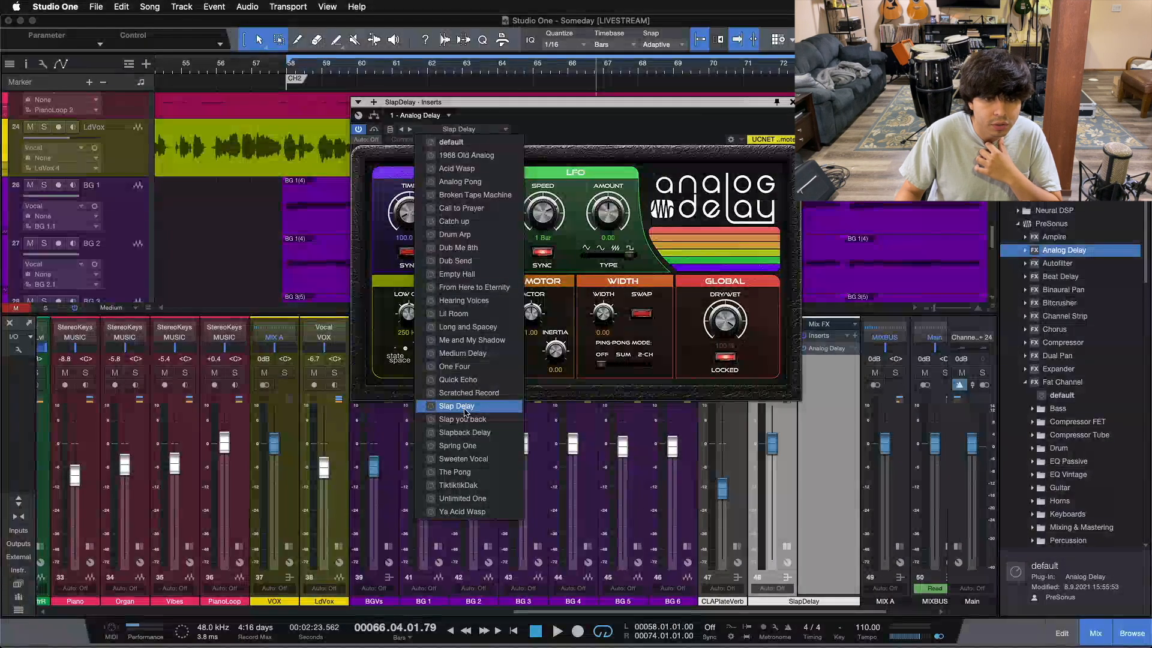
left_click(467, 433)
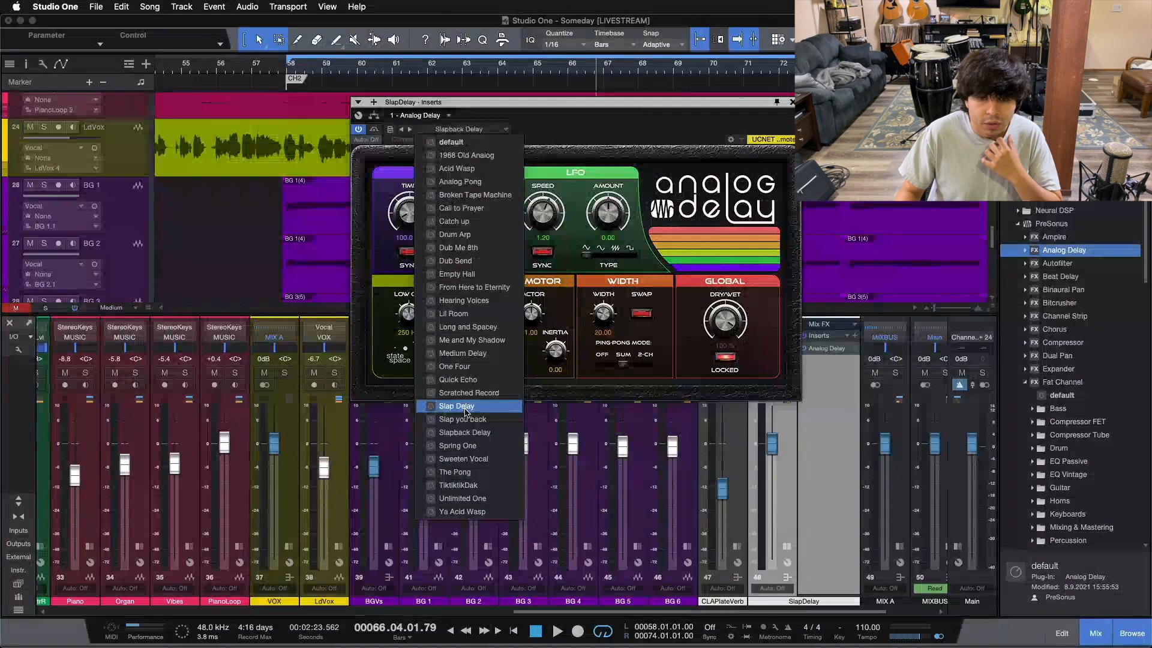
left_click(465, 406)
left_click_drag(627, 102, 679, 170)
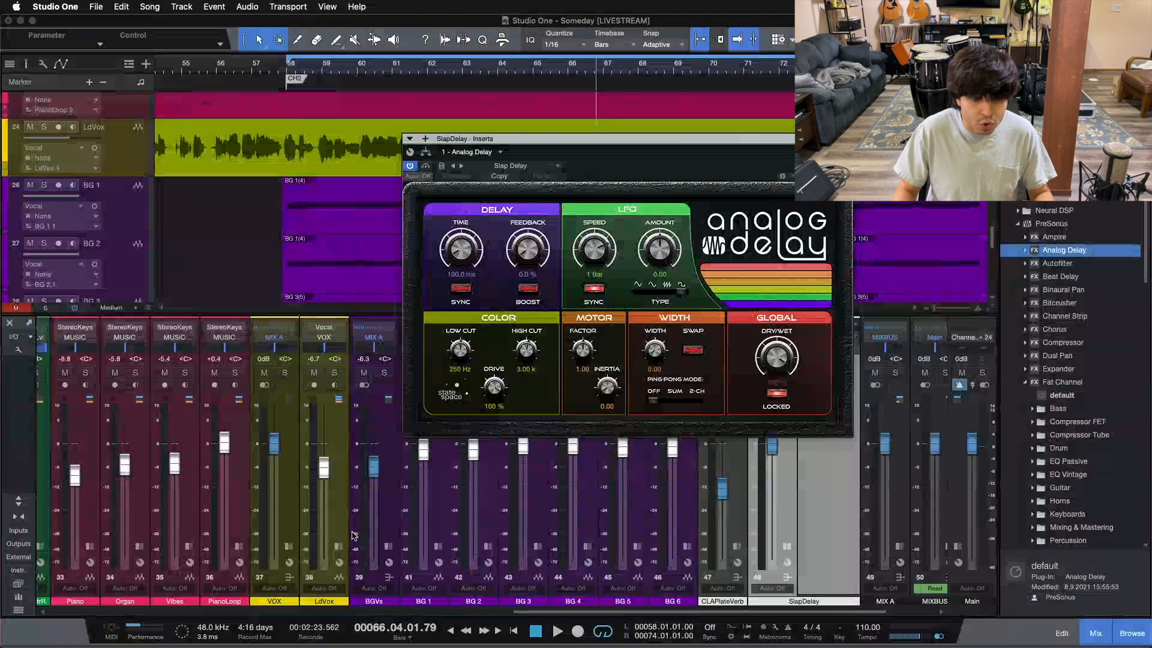
Add a send from the LdVox channel to SlapDelay and close the delay's plug-in window.
left_click(338, 546)
left_click(407, 499)
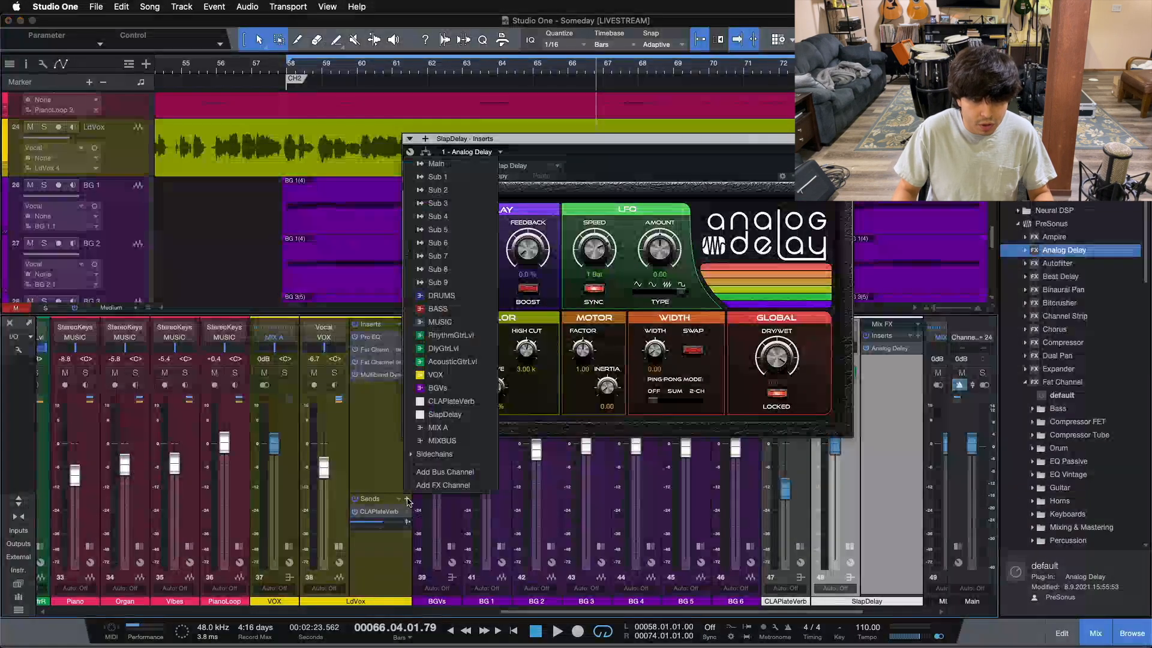
left_click(444, 414)
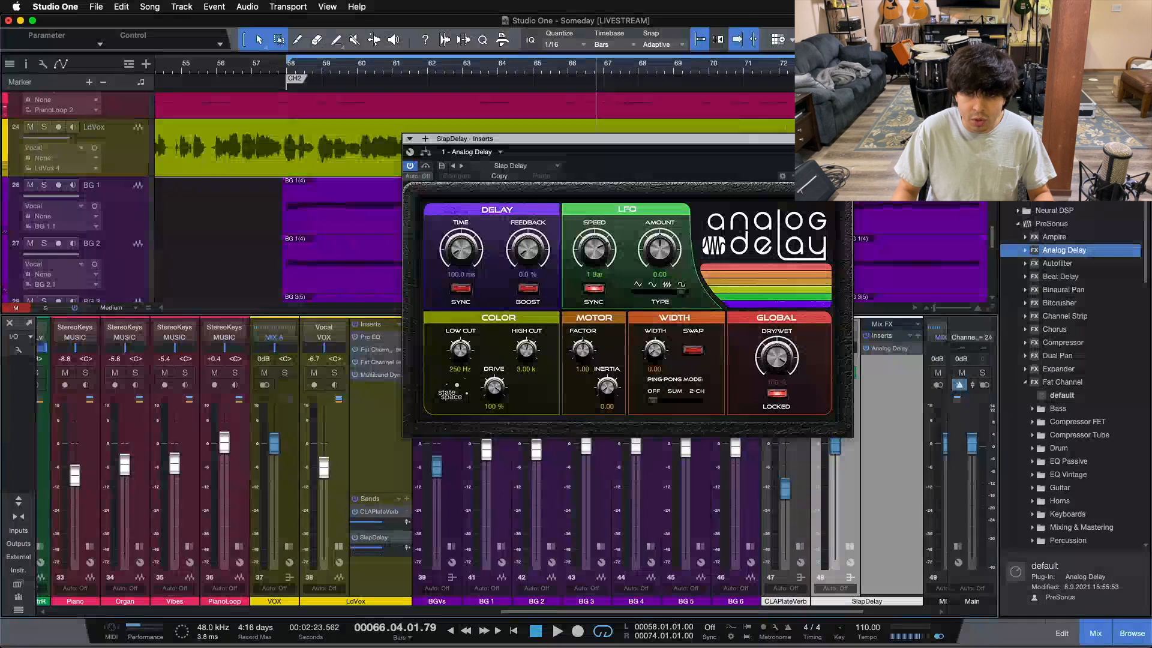
key("Escape")
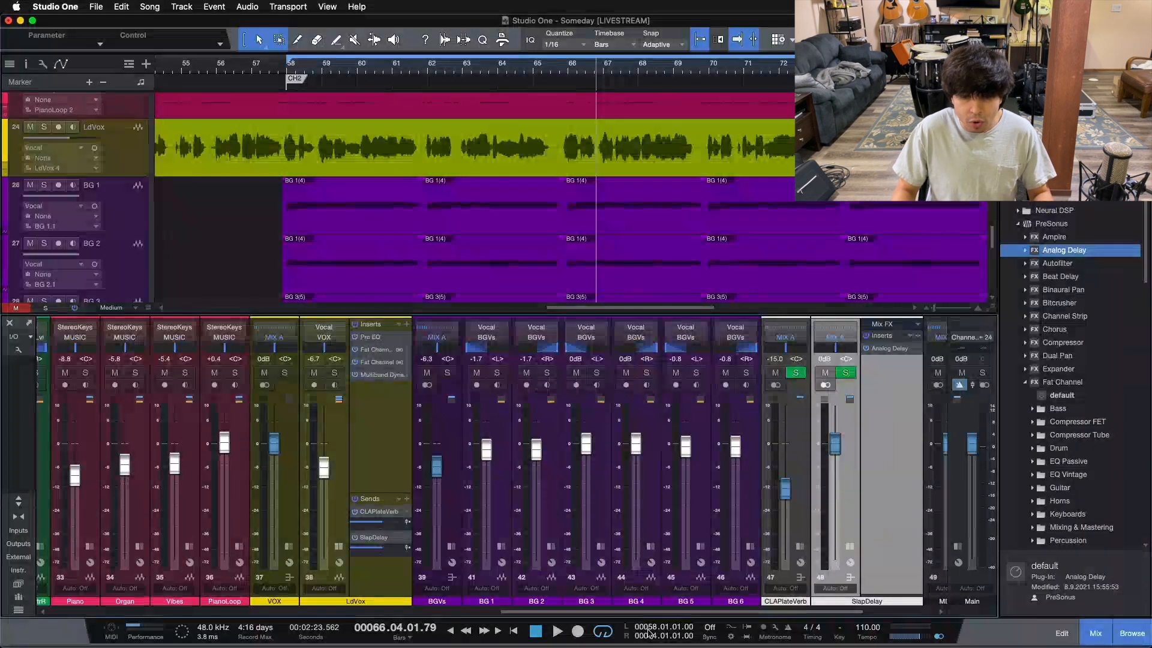
Solo the SlapDelay bus and play from bar 58 to hear the delay with LdVox's CLAPlateVerb send muted.
left_click_drag(642, 613, 705, 613)
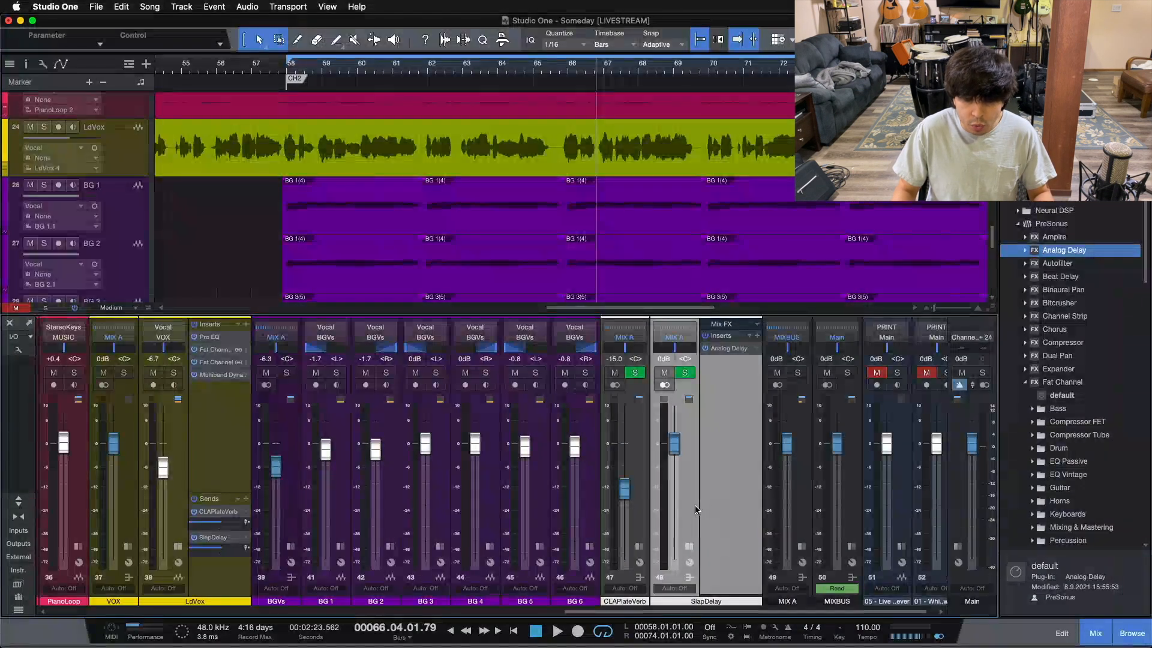
left_click(685, 372)
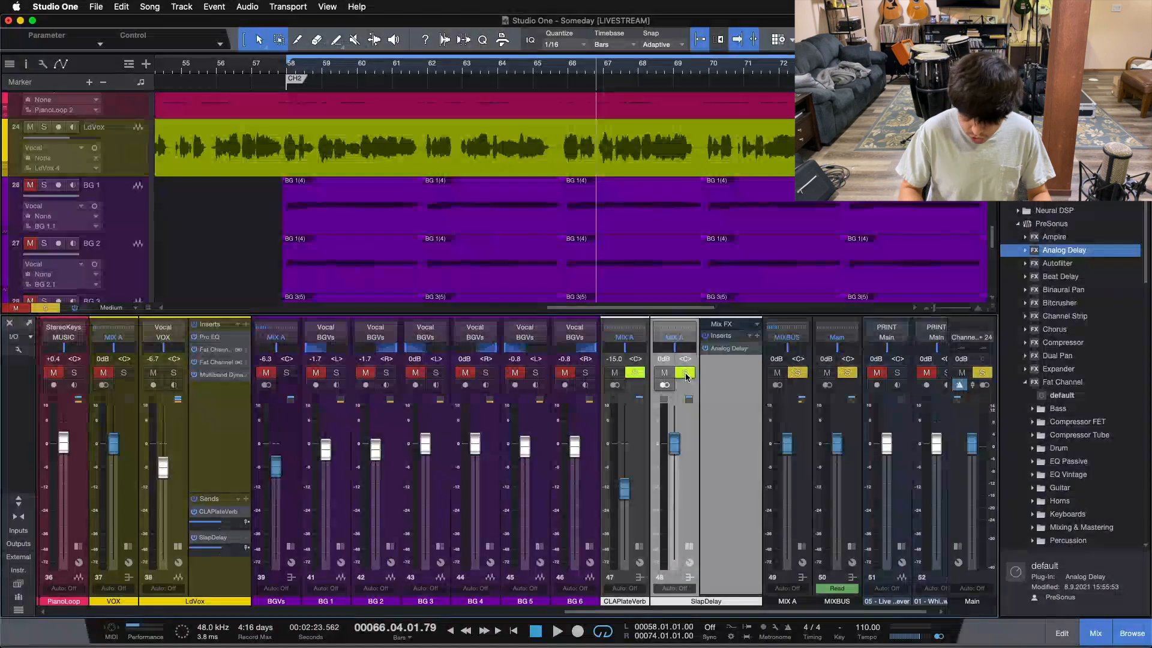
key("space")
key("space")
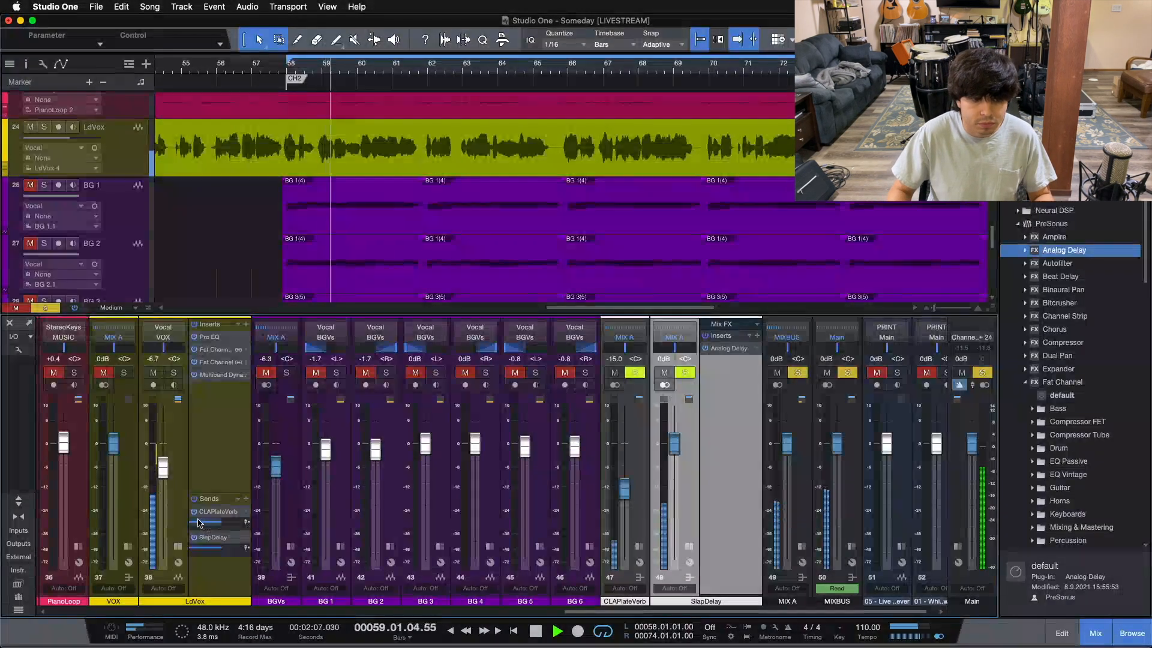
Open Analog Delay on the SlapDelay bus, try another ping-pong mode during playback, and return it to Off.
left_click(728, 348)
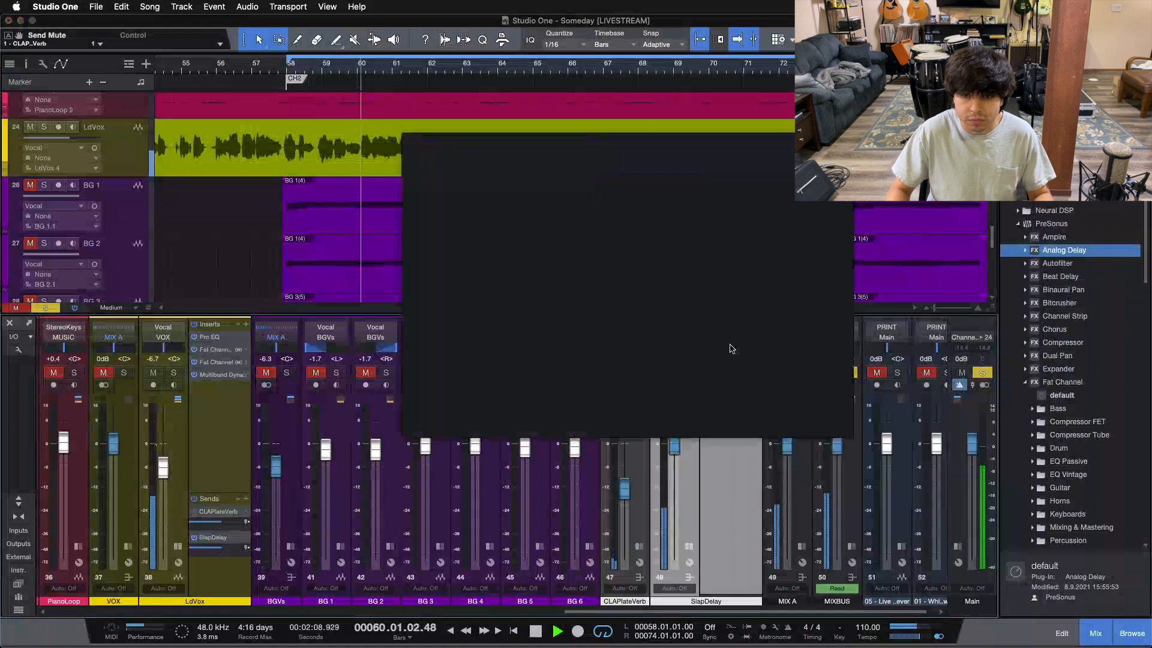
left_click(674, 401)
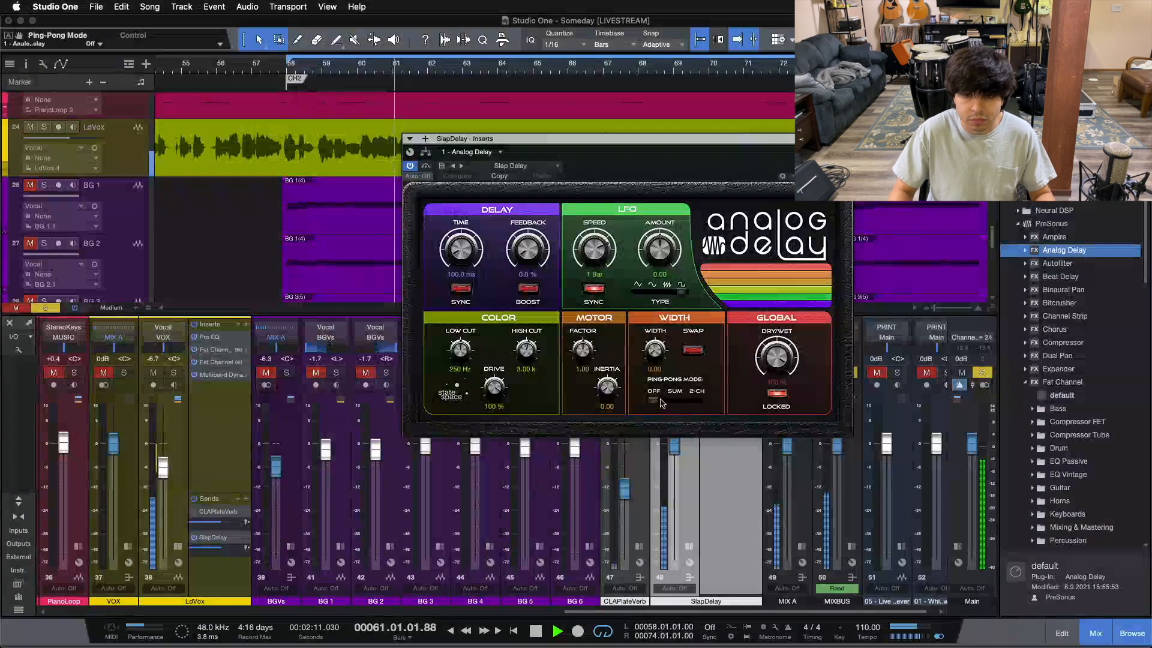
left_click(653, 399)
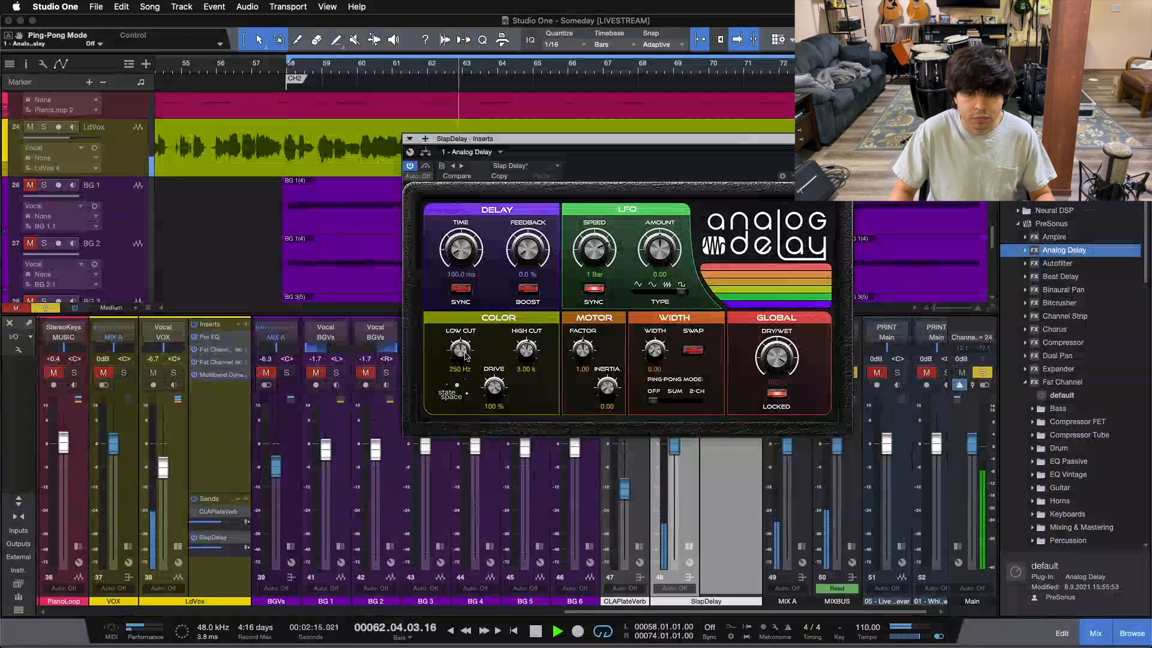
Try Analog Delay's drive at 0% during playback, move its window lower, and stop playback.
mouse_move(493, 388)
left_mouse_down()
mouse_move(483, 404)
mouse_move(490, 371)
left_mouse_up()
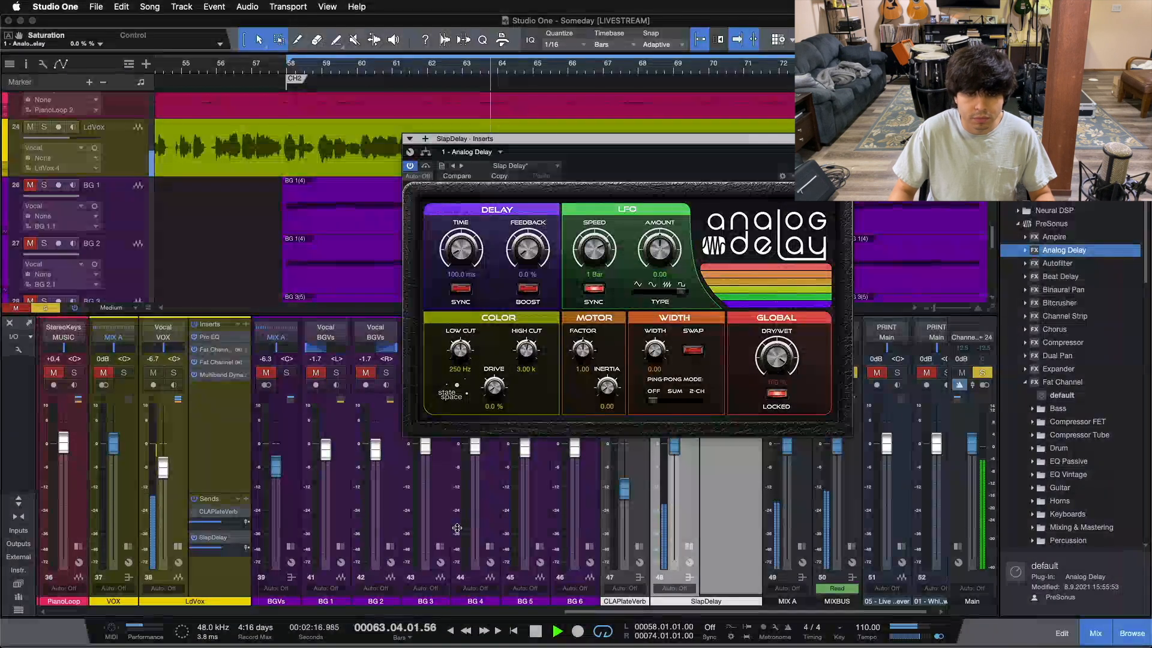
left_click_drag(552, 161, 610, 277)
key("space")
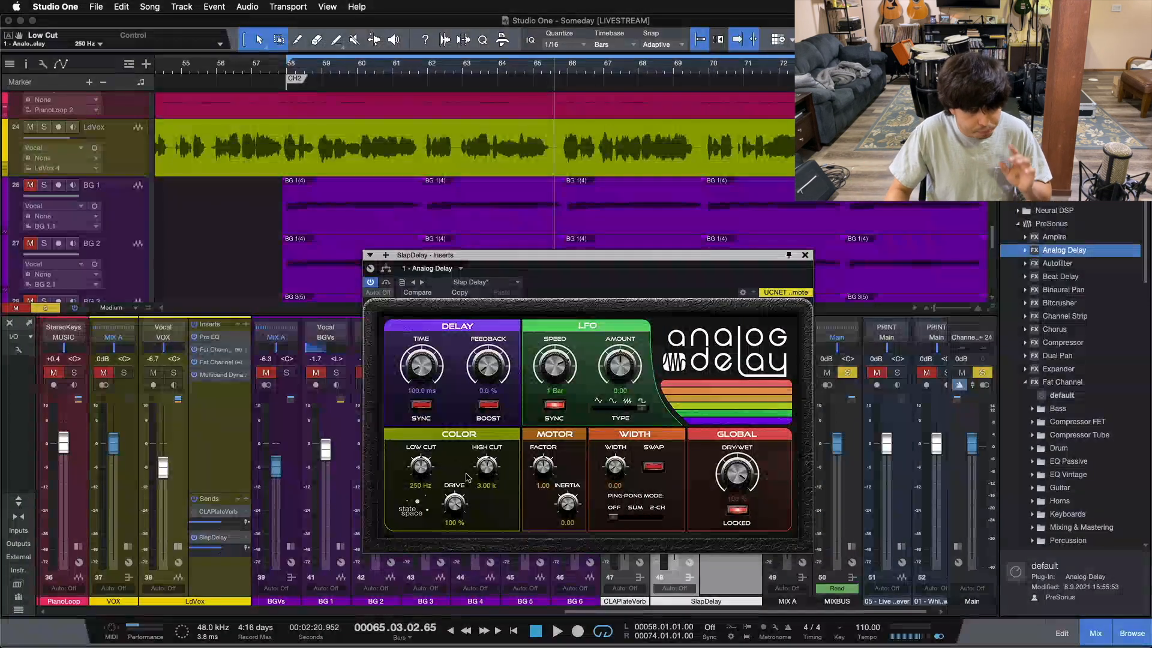
Try Analog Delay's drive at lower amounts such as 52.5% and return it to 100%.
left_click_drag(455, 498, 439, 546)
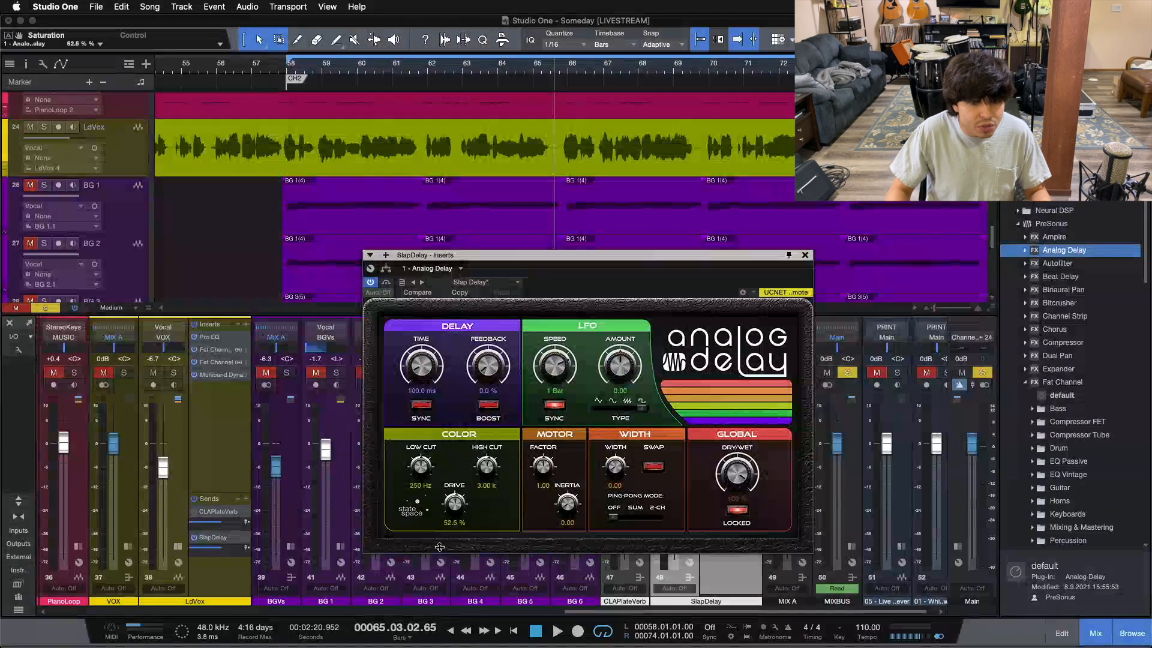
left_click_drag(432, 617, 431, 500)
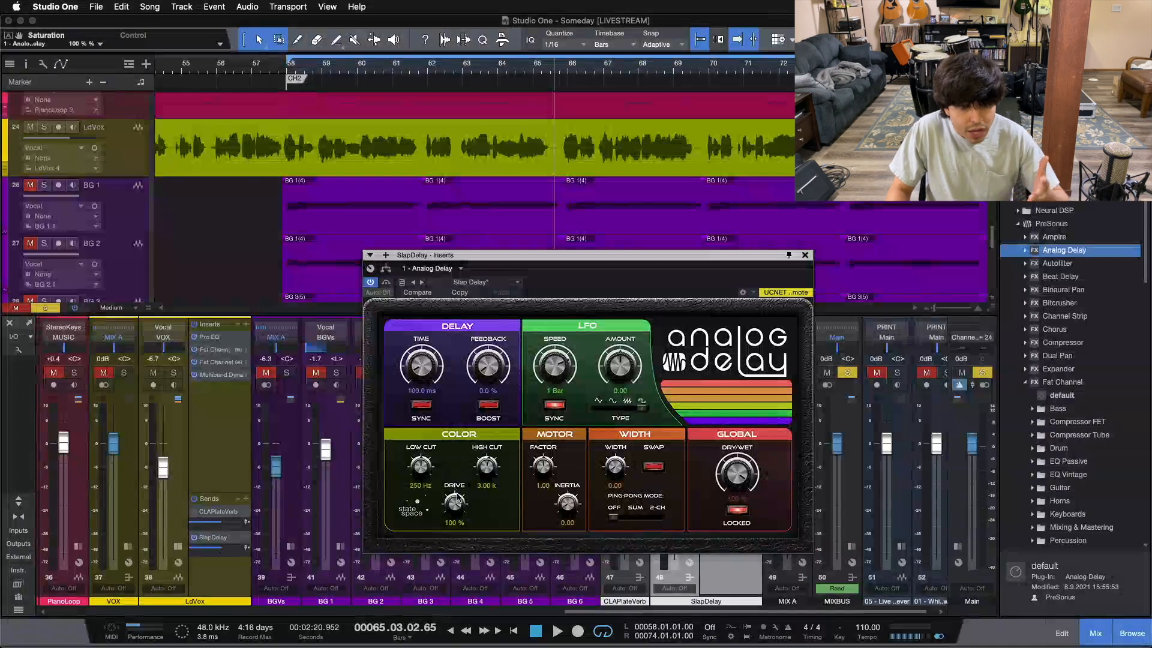
left_click_drag(427, 607, 460, 382)
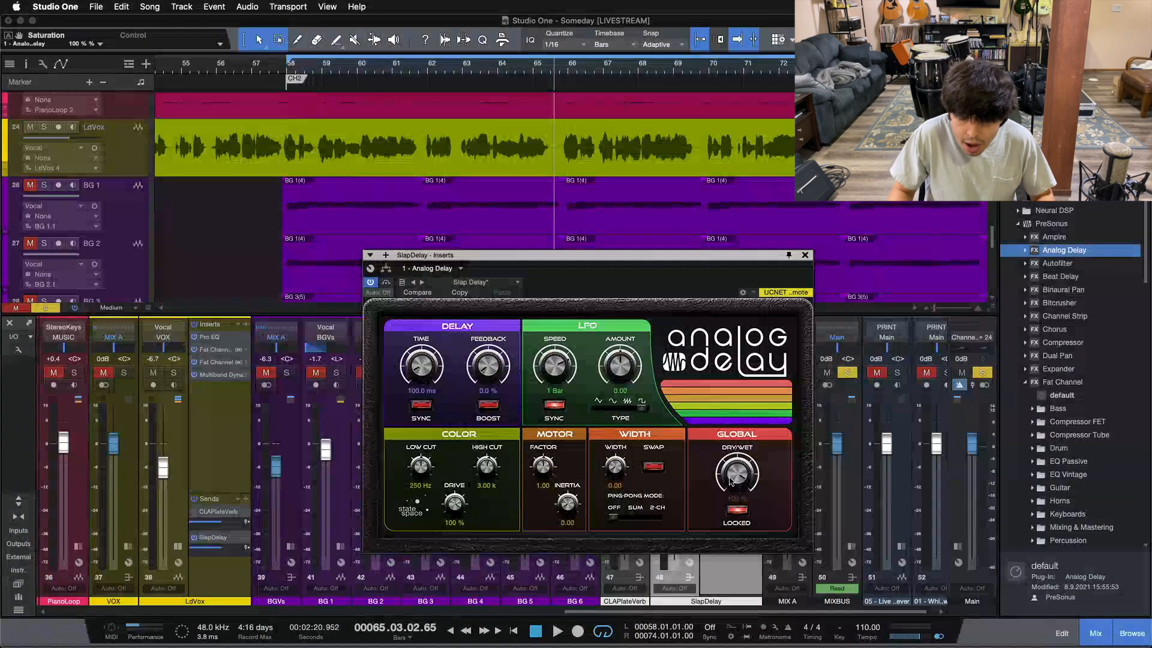
Close Analog Delay, pull the SlapDelay fader fully down to -∞, and clear the solo.
left_click(804, 255)
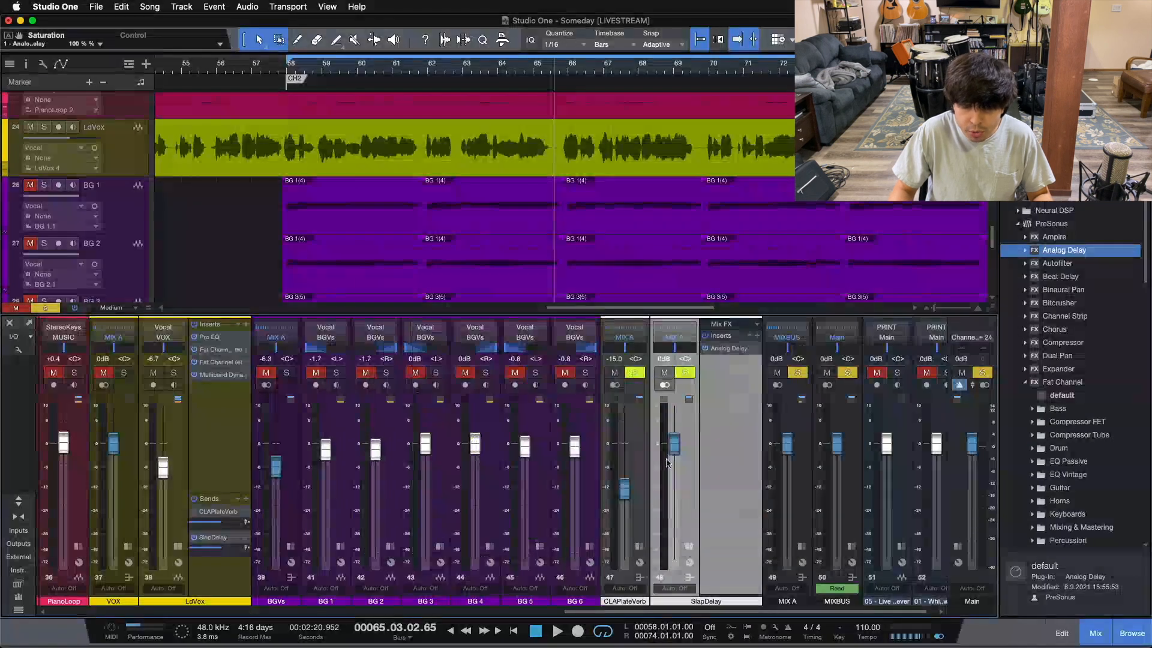
left_click_drag(675, 444, 674, 557)
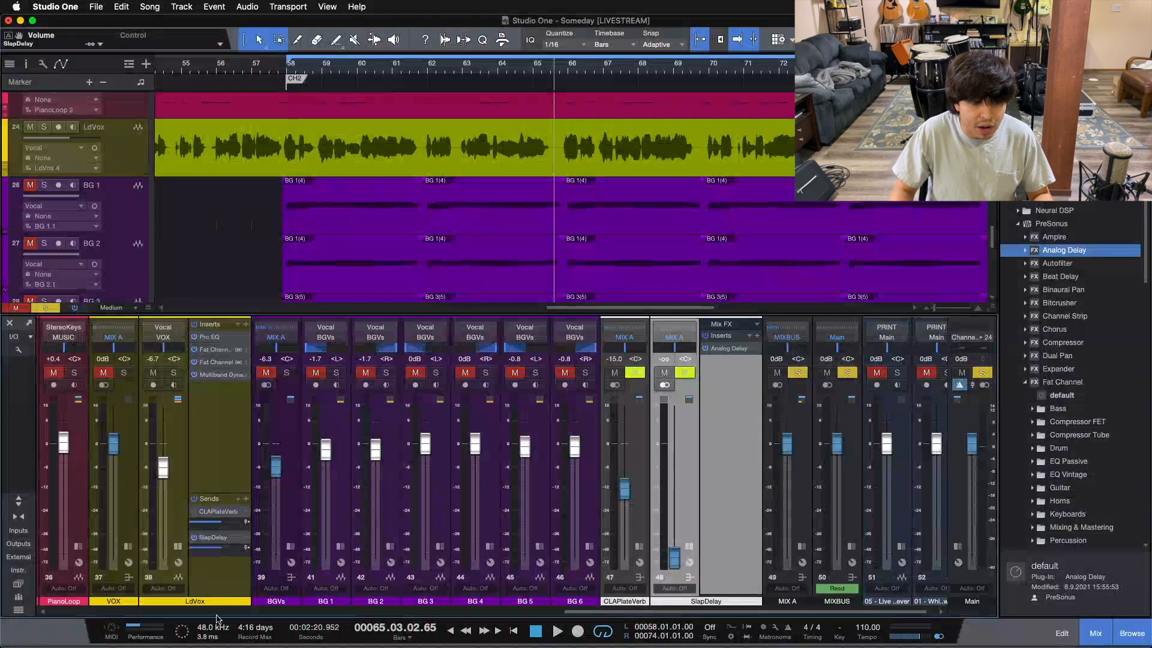
key("shift+s")
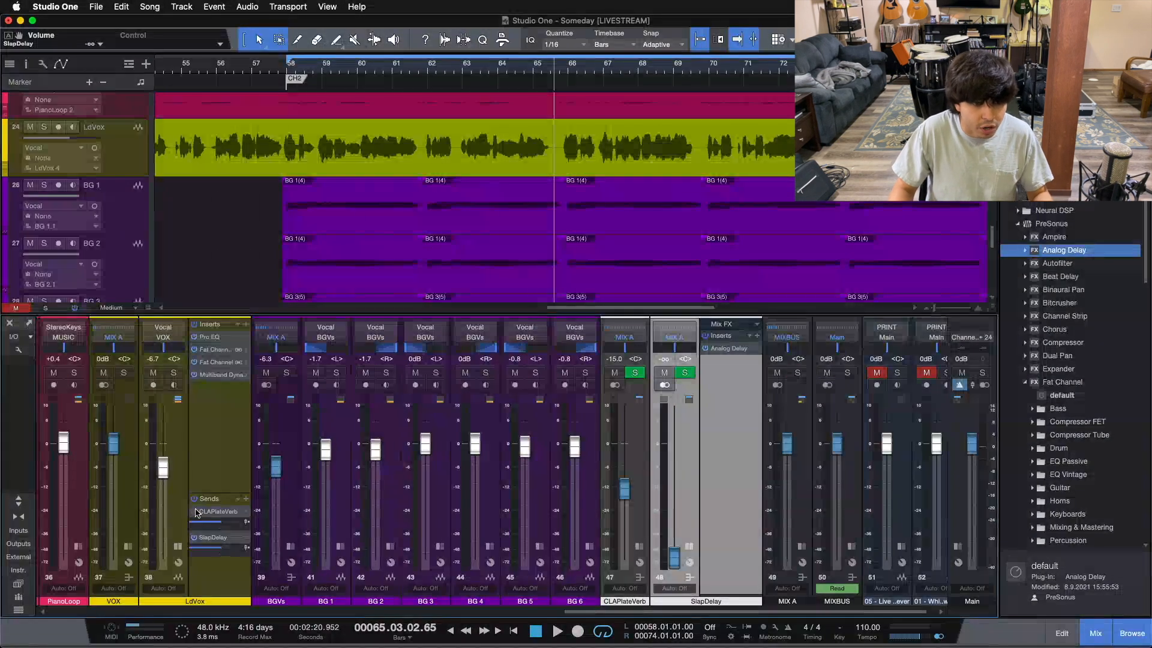
Play the song and bring up the SlapDelay fader, easing it down to about -9 dB under the lead vocal.
key("space")
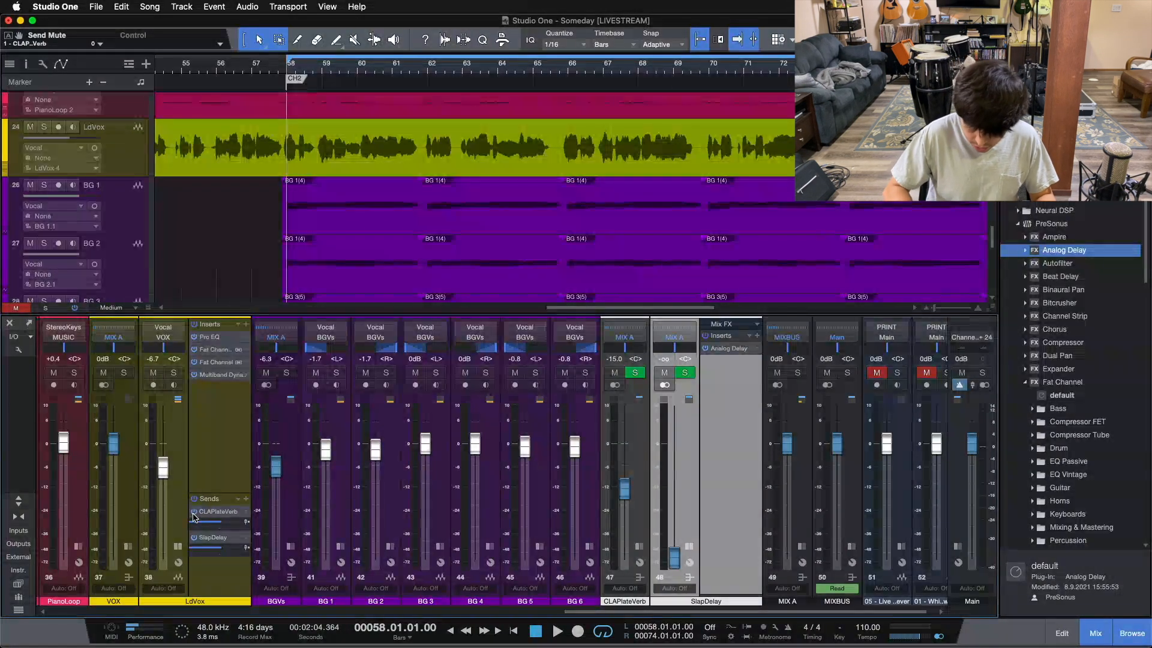
key("space")
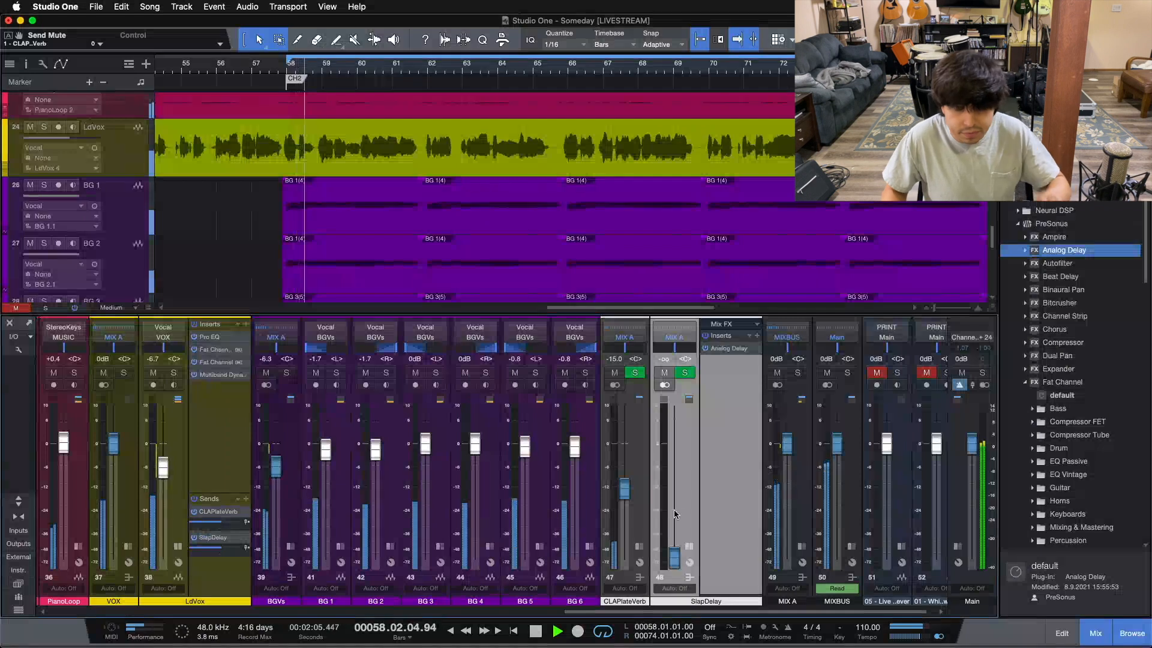
left_click_drag(674, 557, 672, 440)
scroll(672, 438, "down", 3)
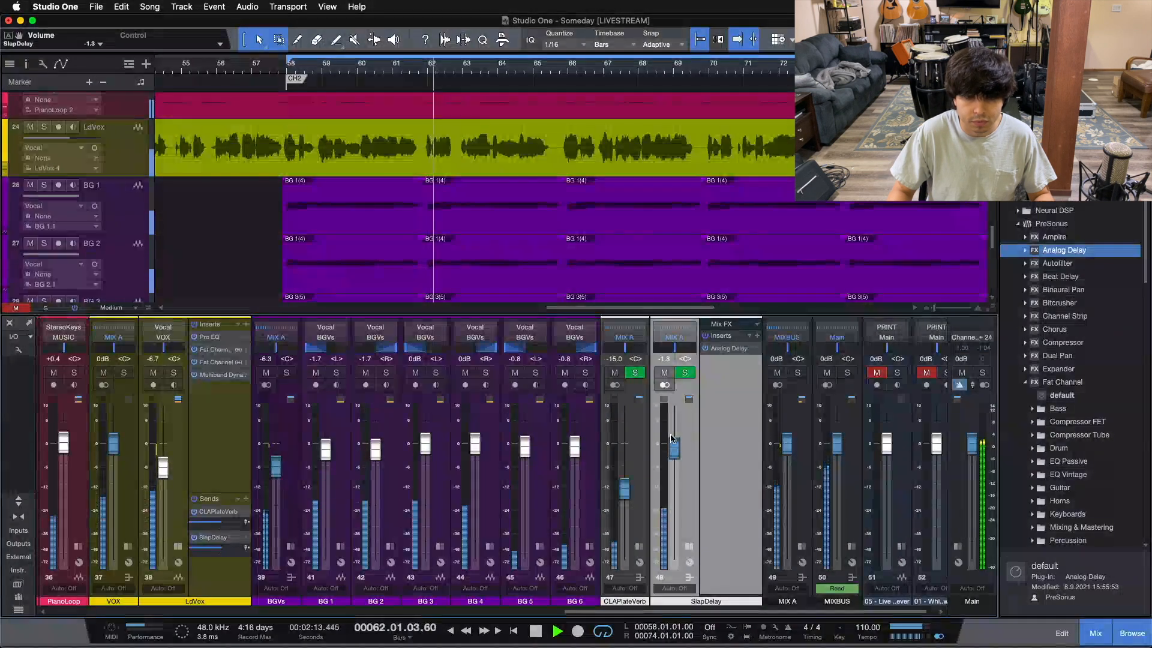
scroll(672, 439, "down", 2)
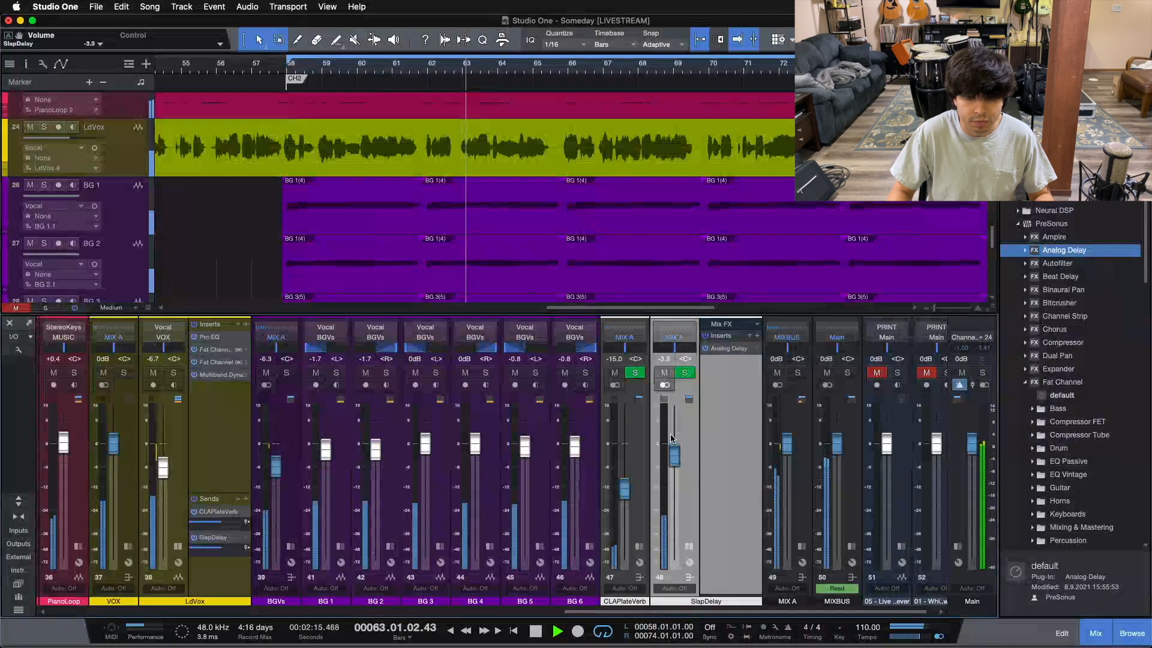
scroll(671, 439, "down", 3)
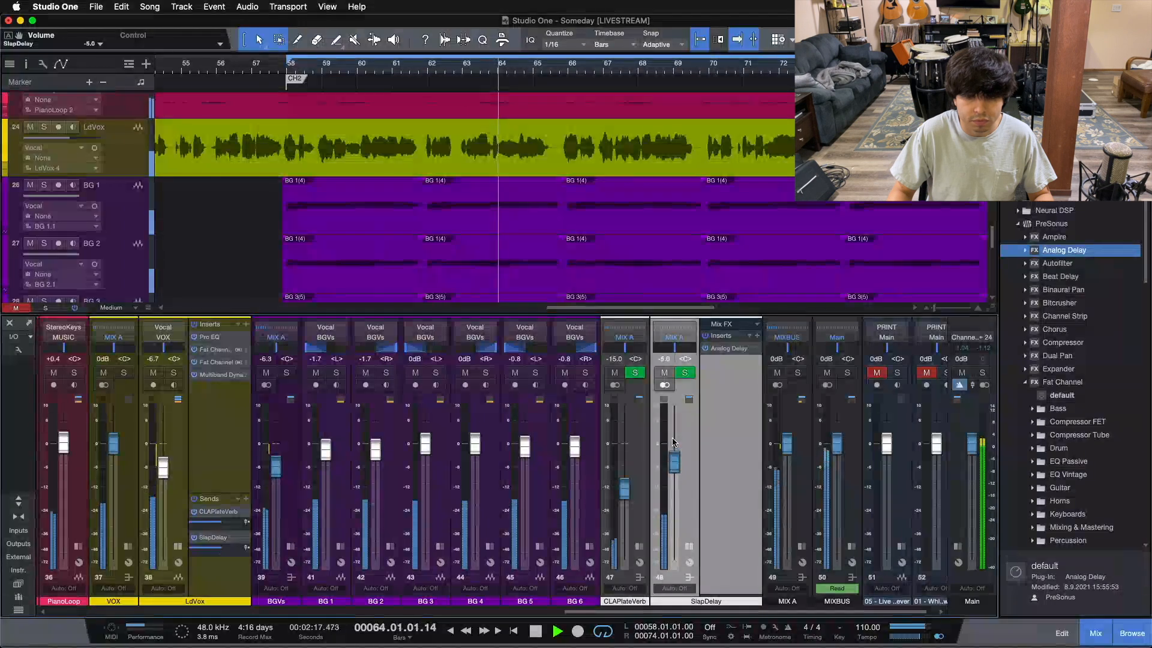
scroll(673, 442, "down", 2)
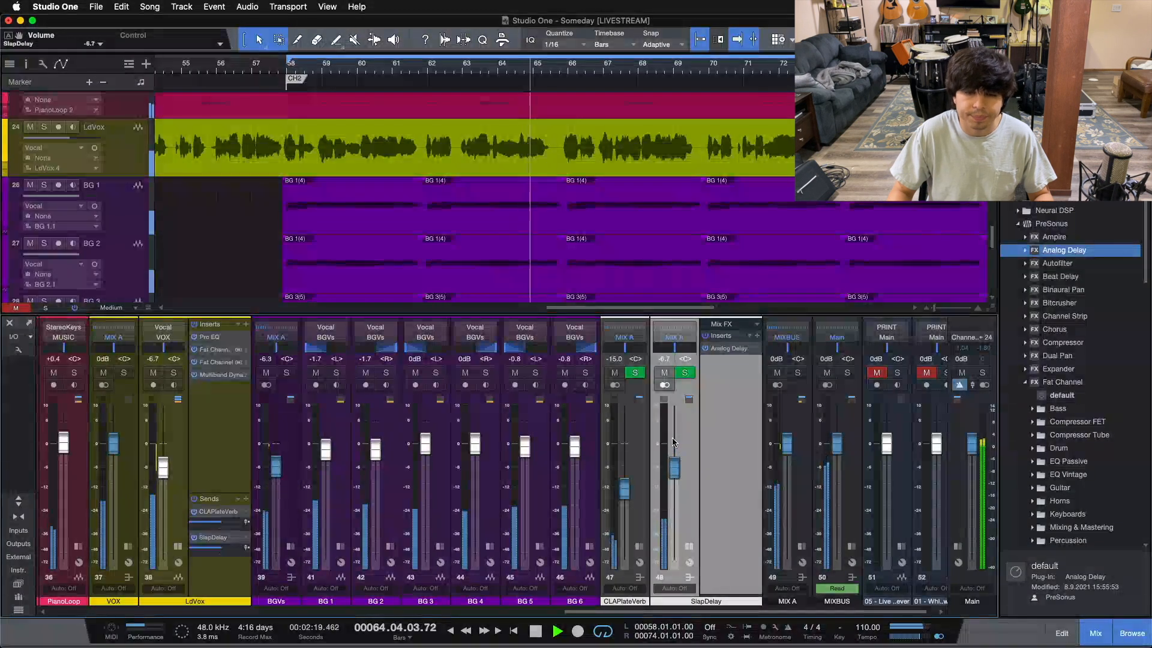
scroll(673, 443, "down", 2)
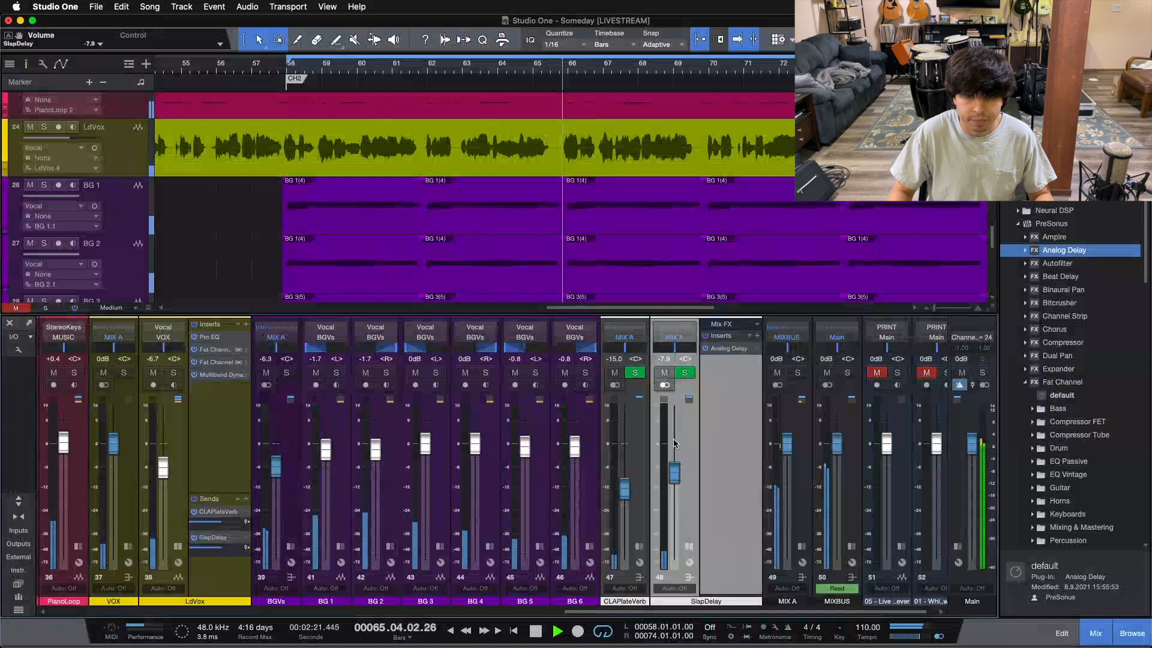
scroll(673, 443, "down", 2)
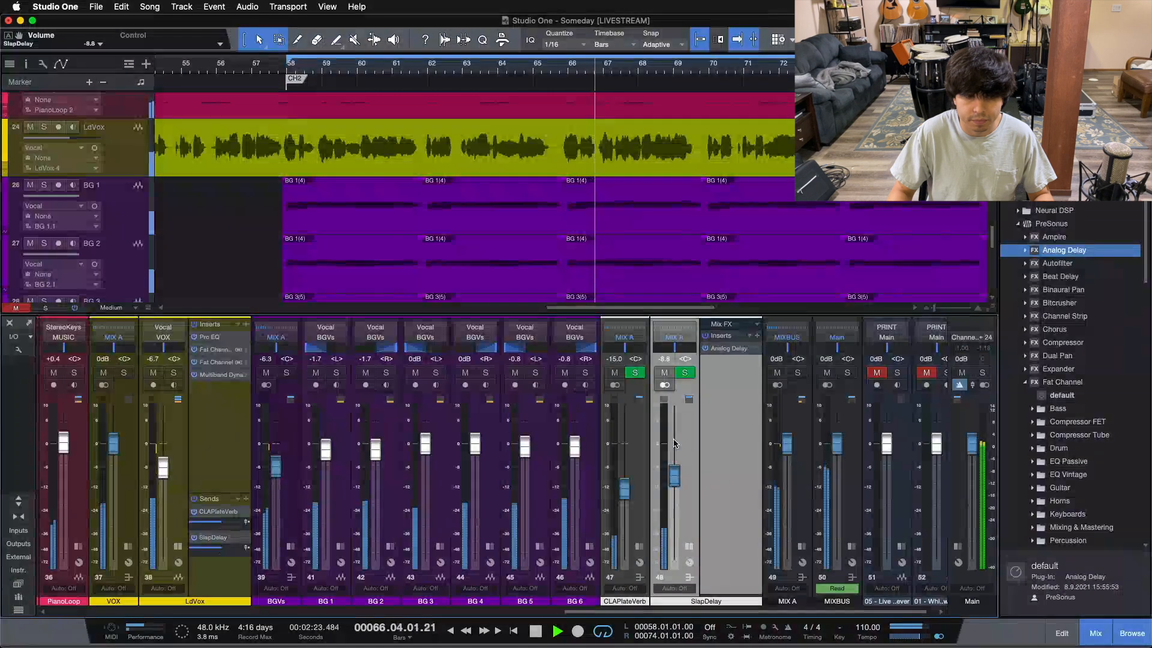
Lower the SlapDelay fader to -10.8 dB, comparing the mix with the bus muted and unmuted from the loop start.
left_click(665, 372)
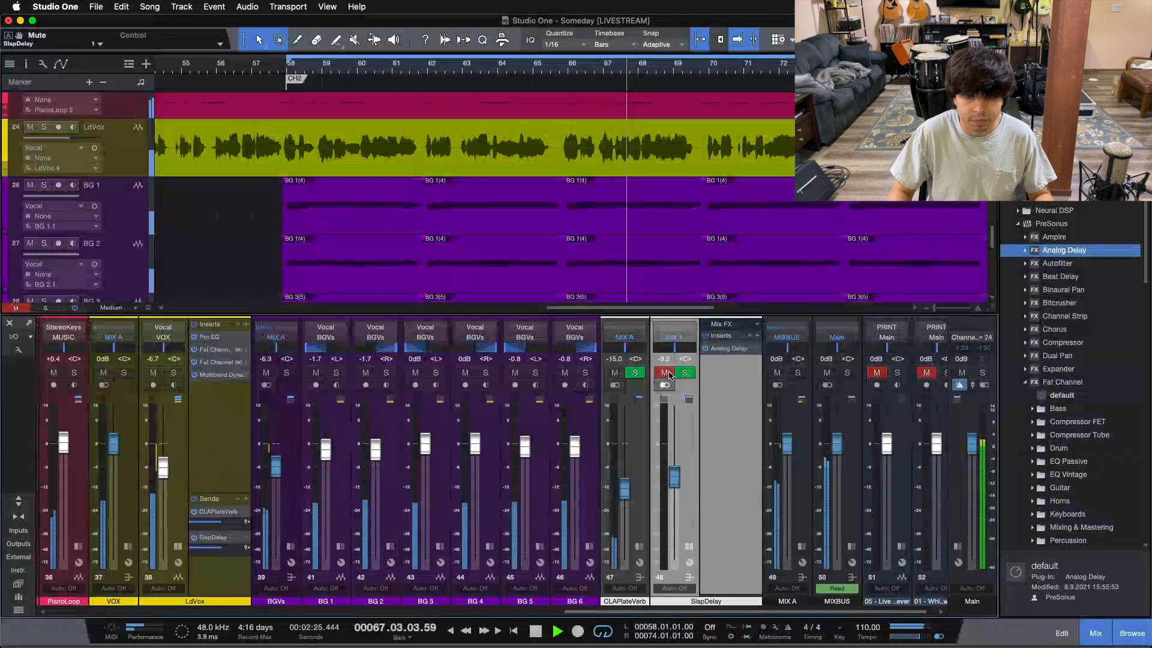
scroll(680, 477, "down", 1)
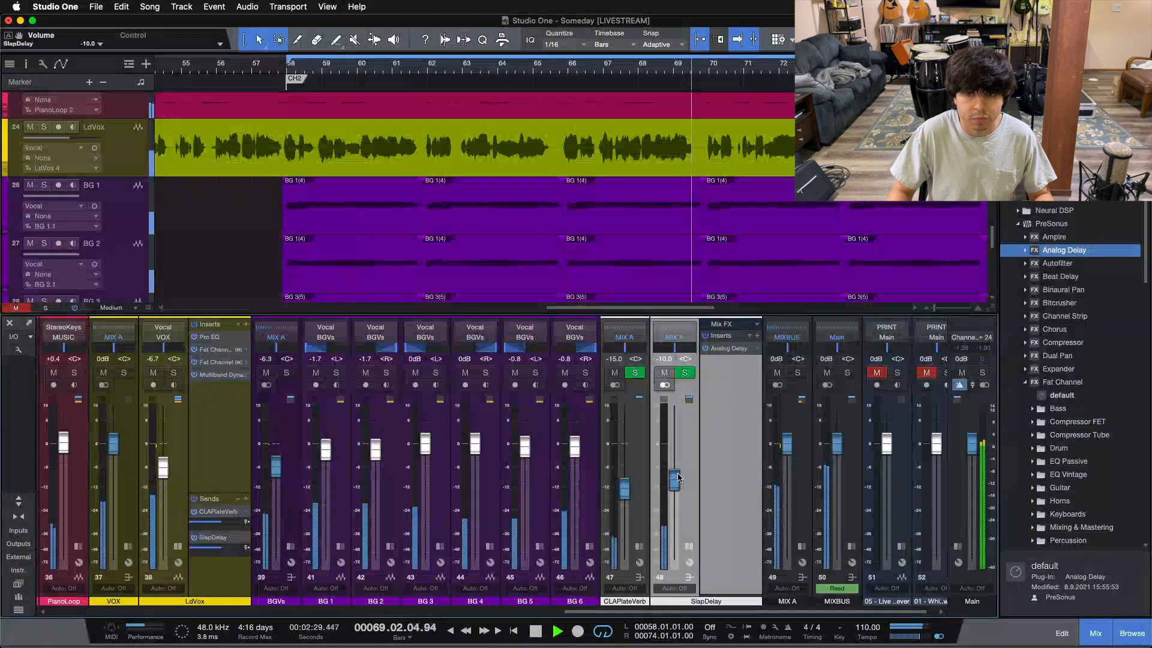
scroll(680, 477, "down", 2)
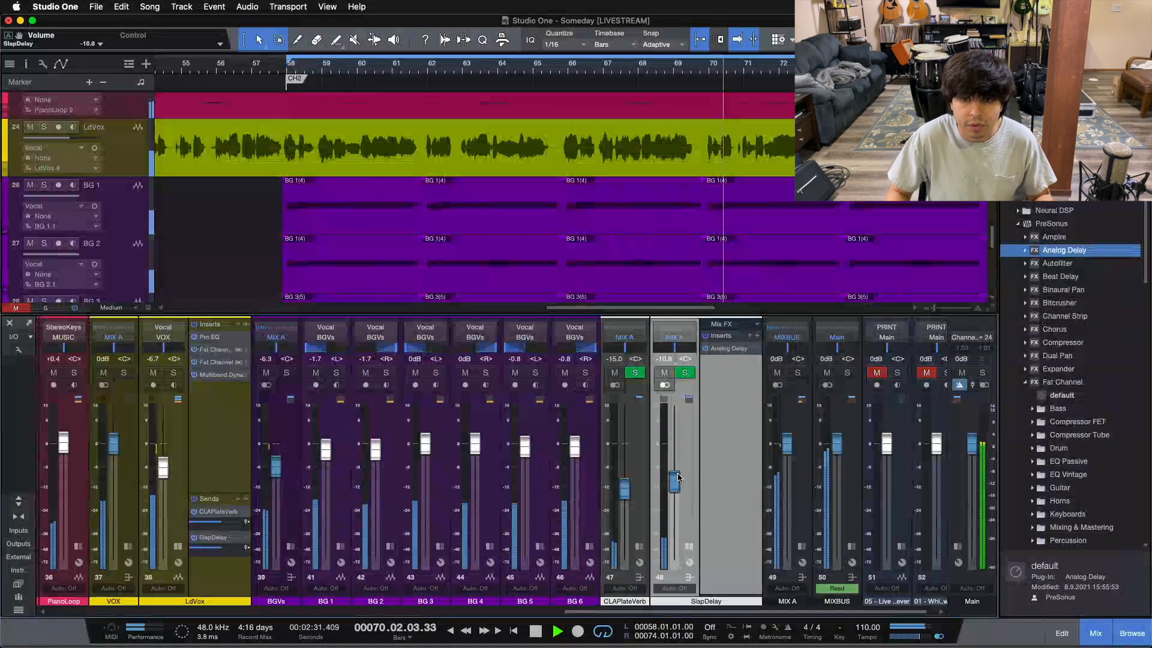
left_click(662, 373)
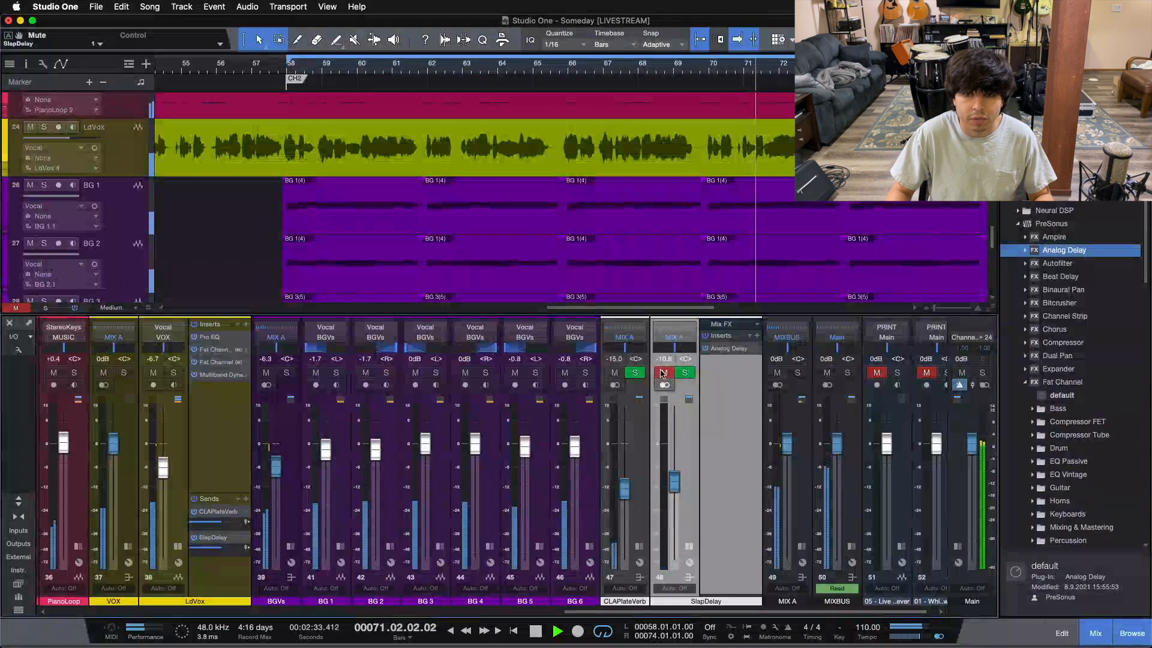
key("KP_1")
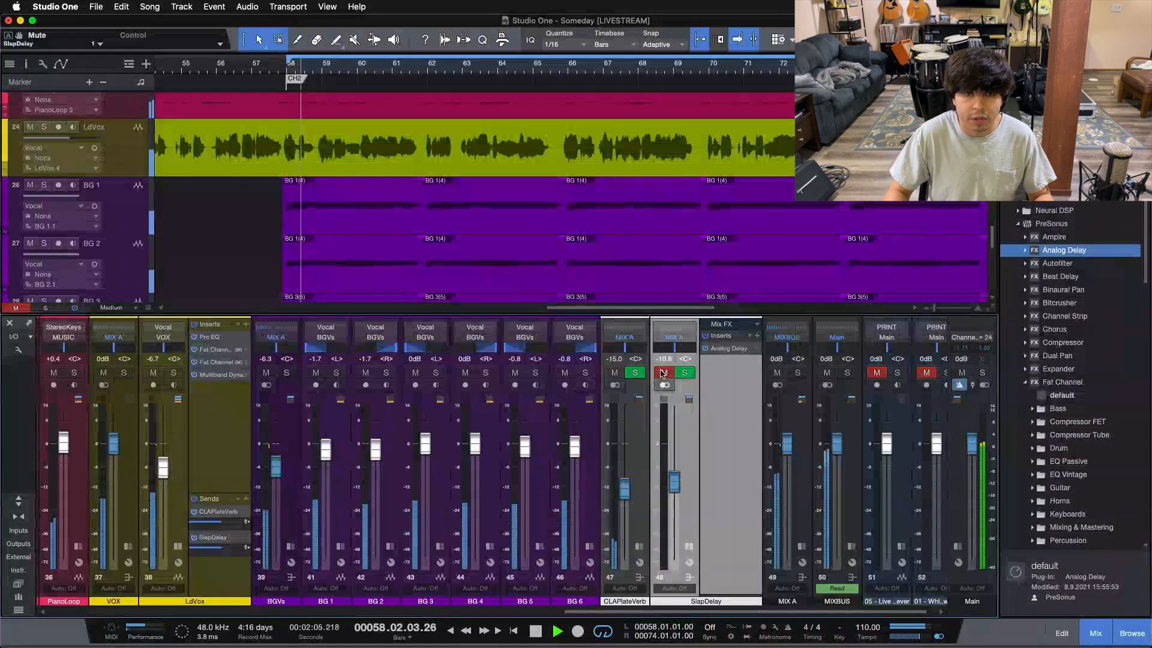
left_click(662, 373)
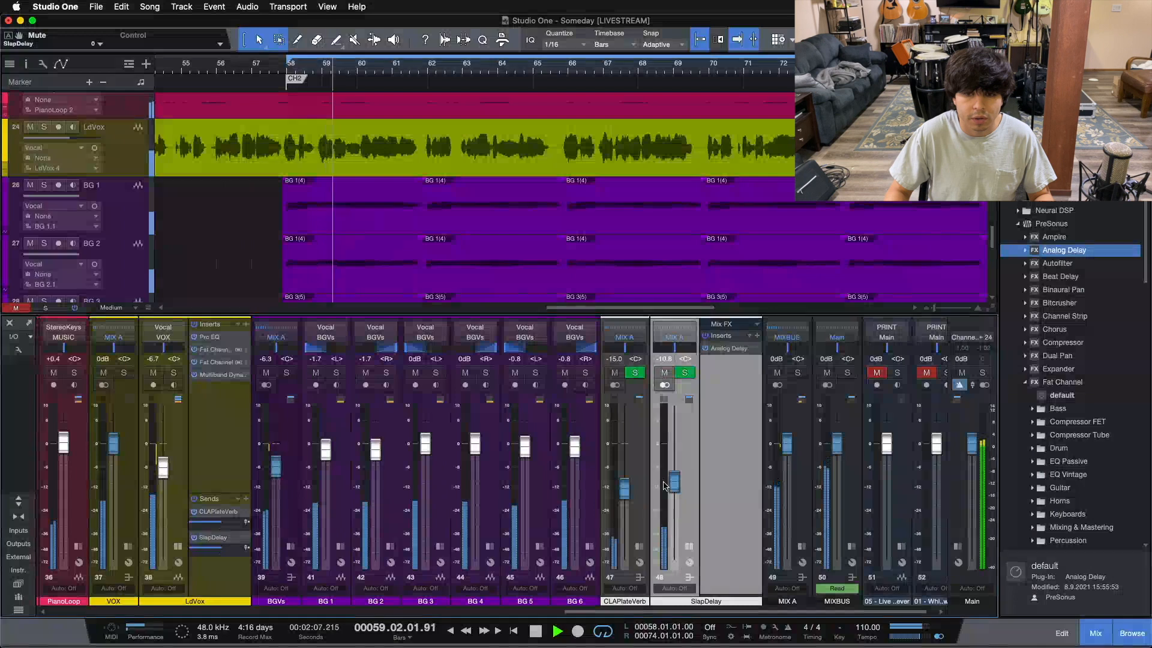
Reduce the SlapDelay fader to -12.5 dB in small amounts, toggling its mute to compare during playback.
left_click_drag(674, 485, 674, 487)
left_click(664, 372)
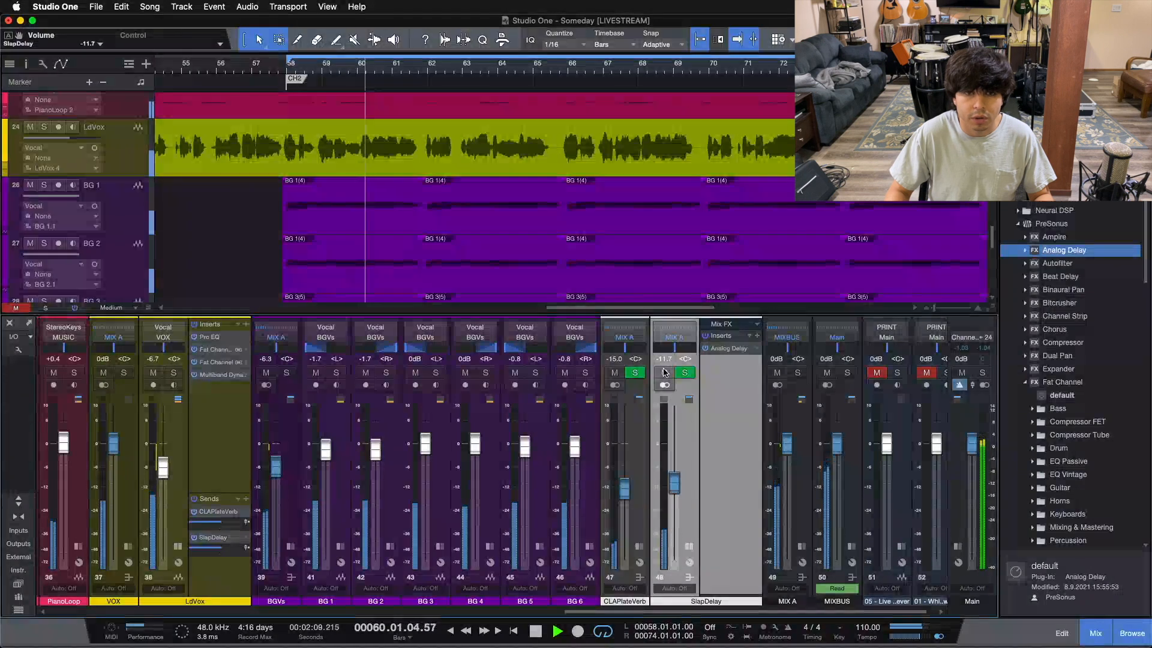
left_click(665, 373)
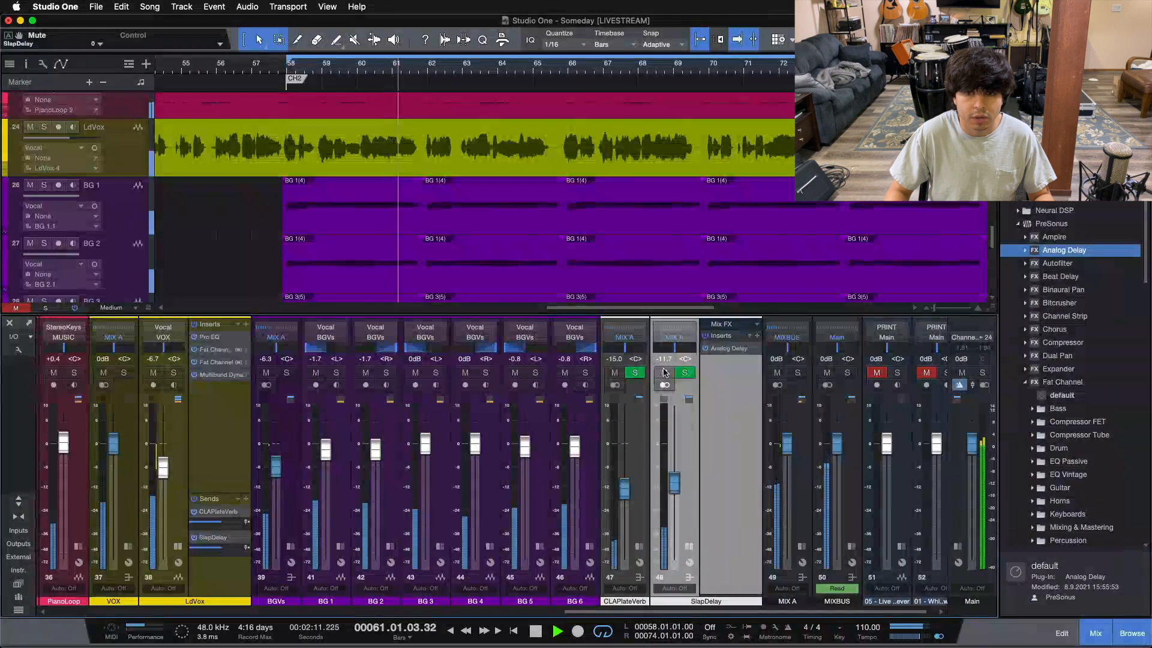
left_click_drag(674, 489, 674, 491)
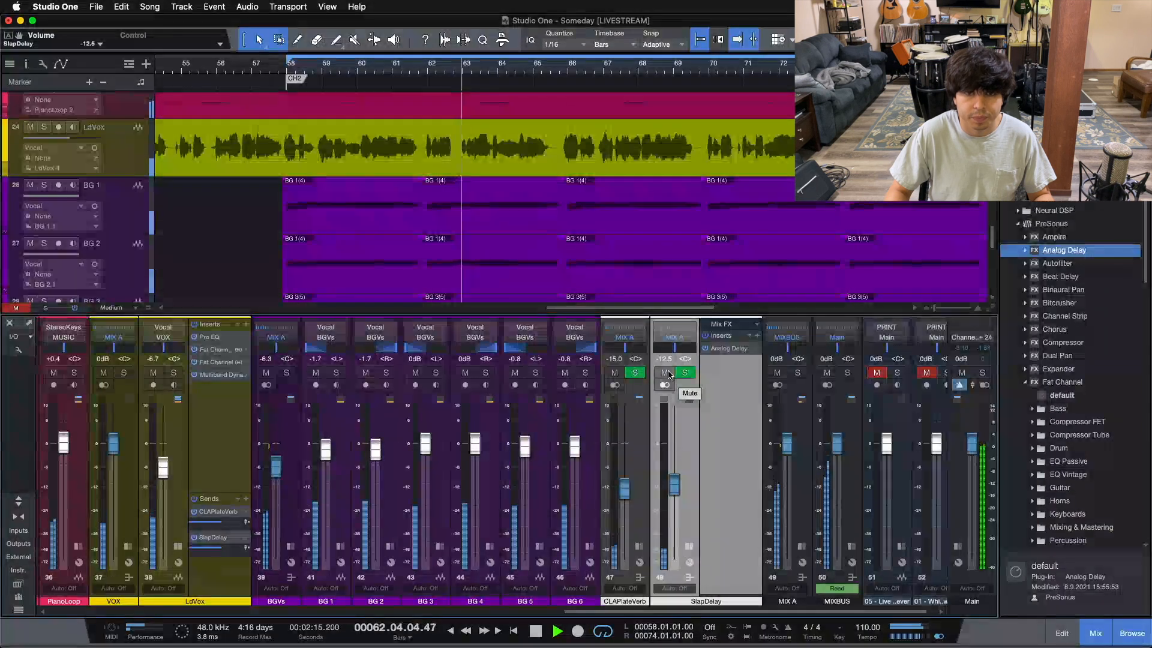
left_click(665, 373)
left_click(665, 372)
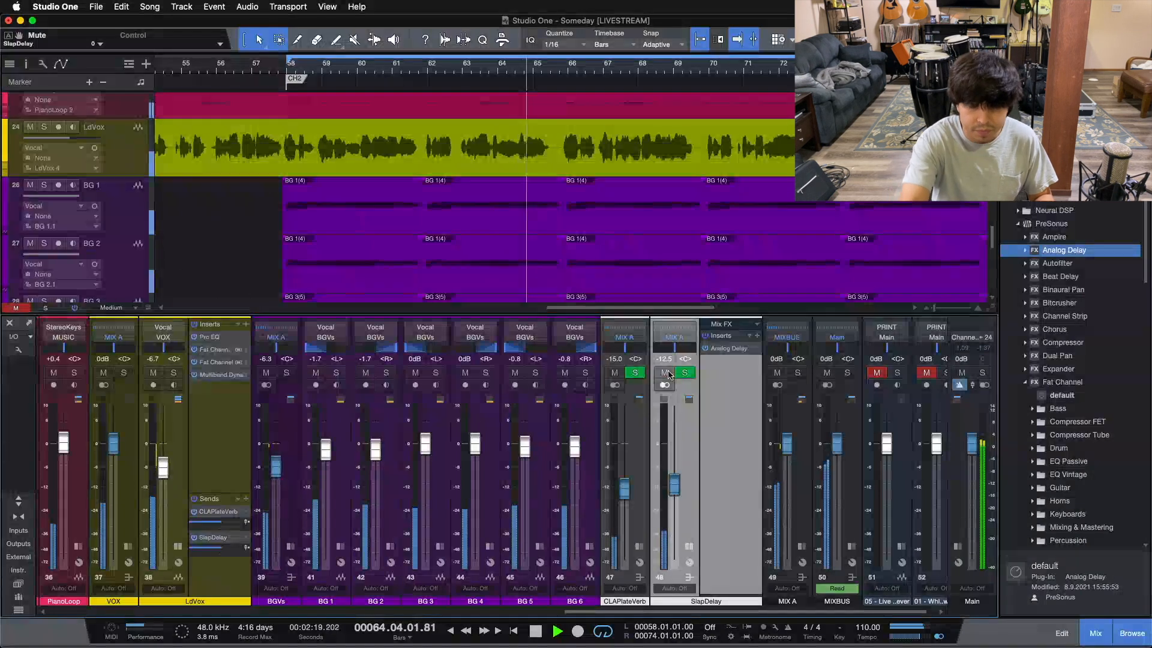
Replay the section from bar 58 with SlapDelay muted and unmuted, leave it unmuted, and stop playback.
key("space")
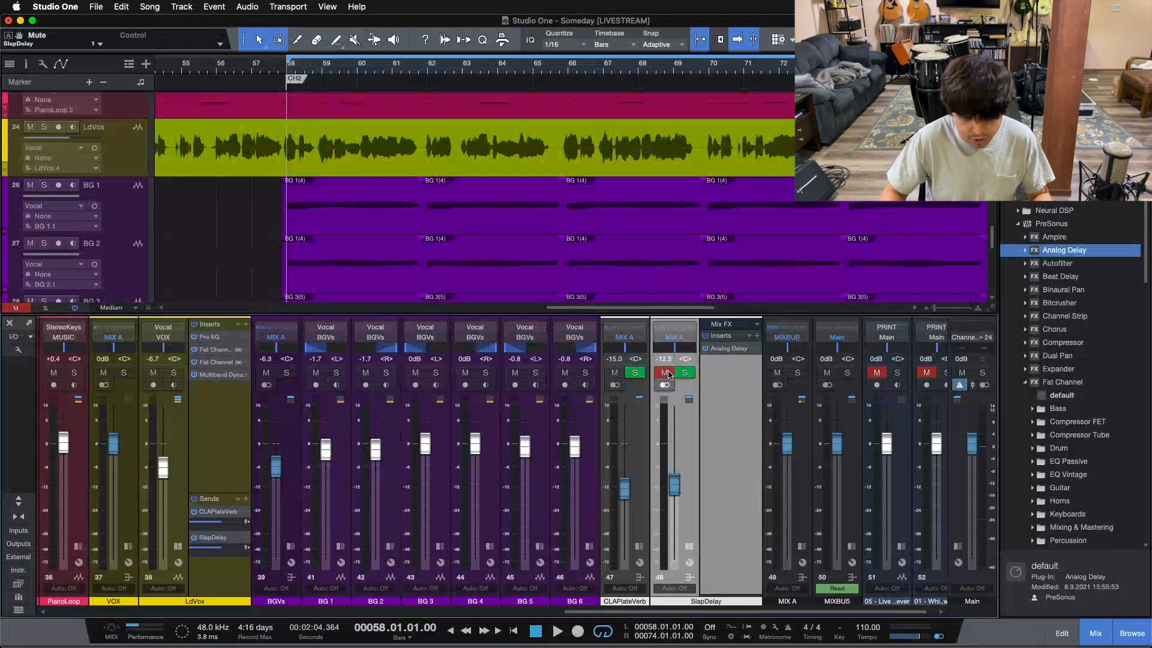
key("space")
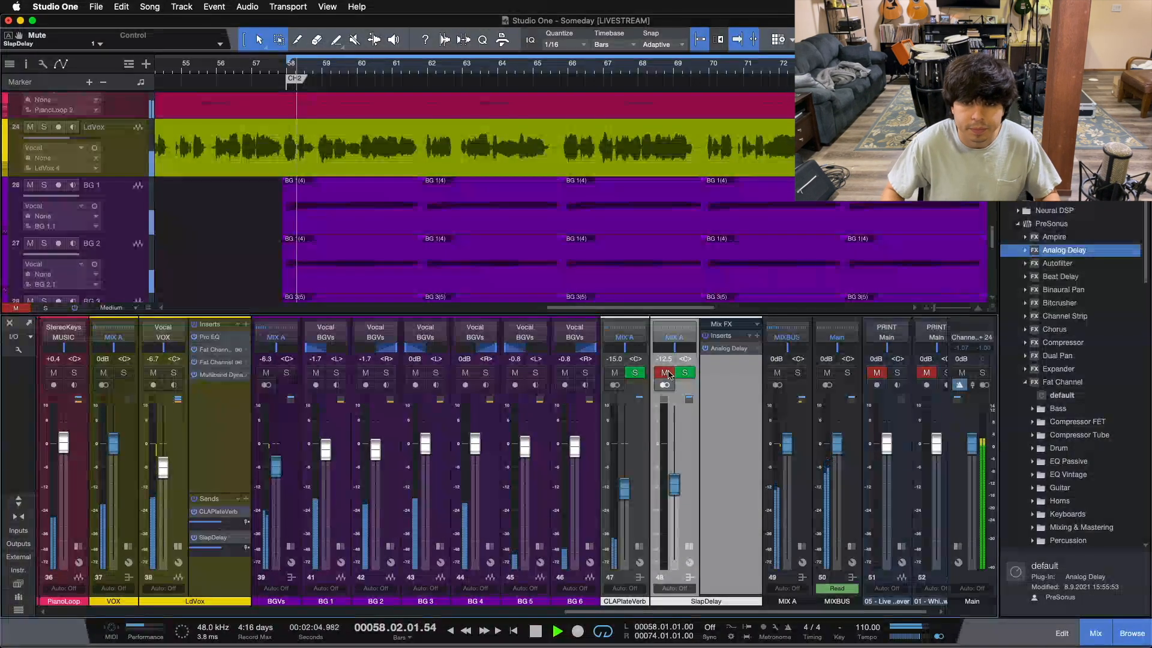
left_click(667, 373)
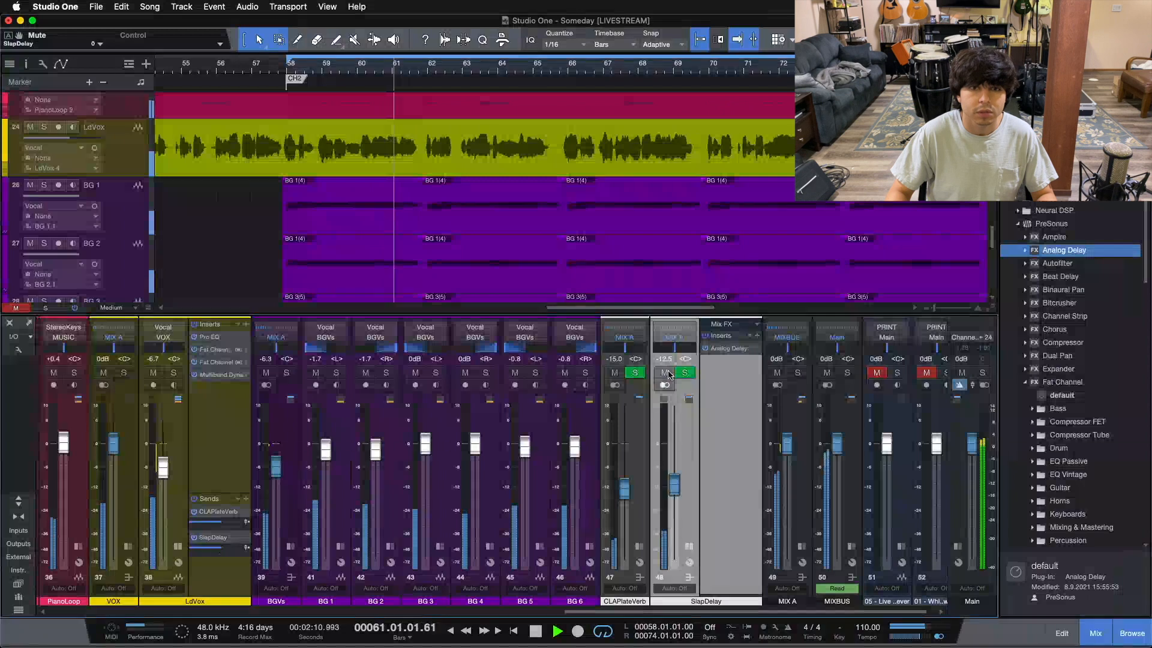
left_click(667, 373)
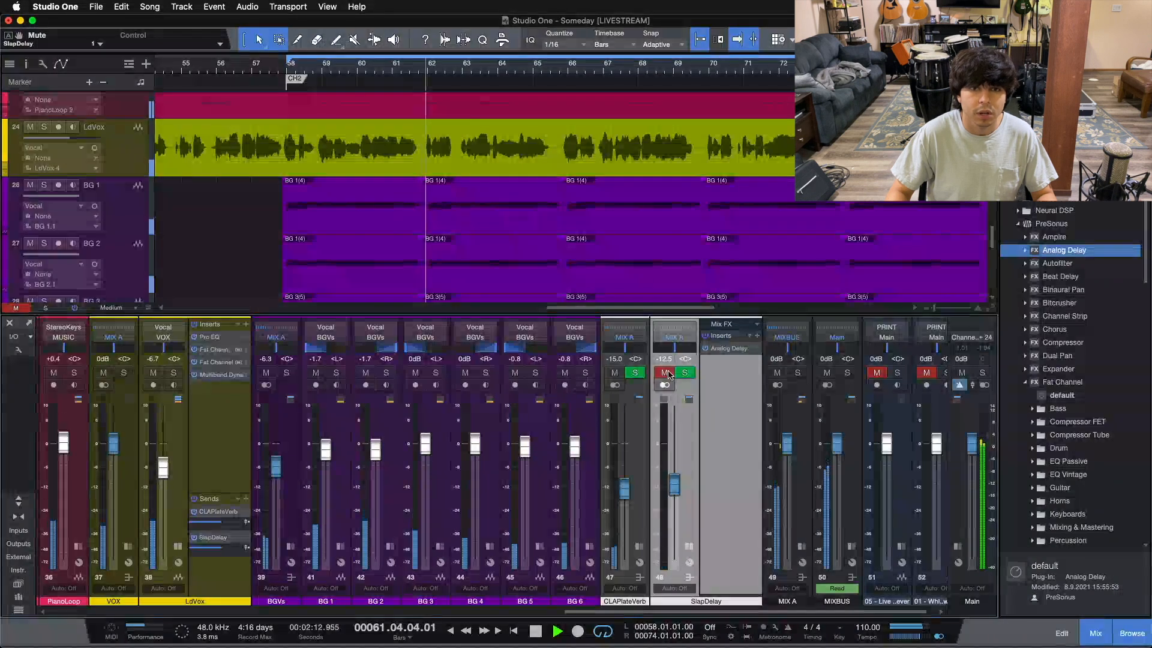
left_click(666, 373)
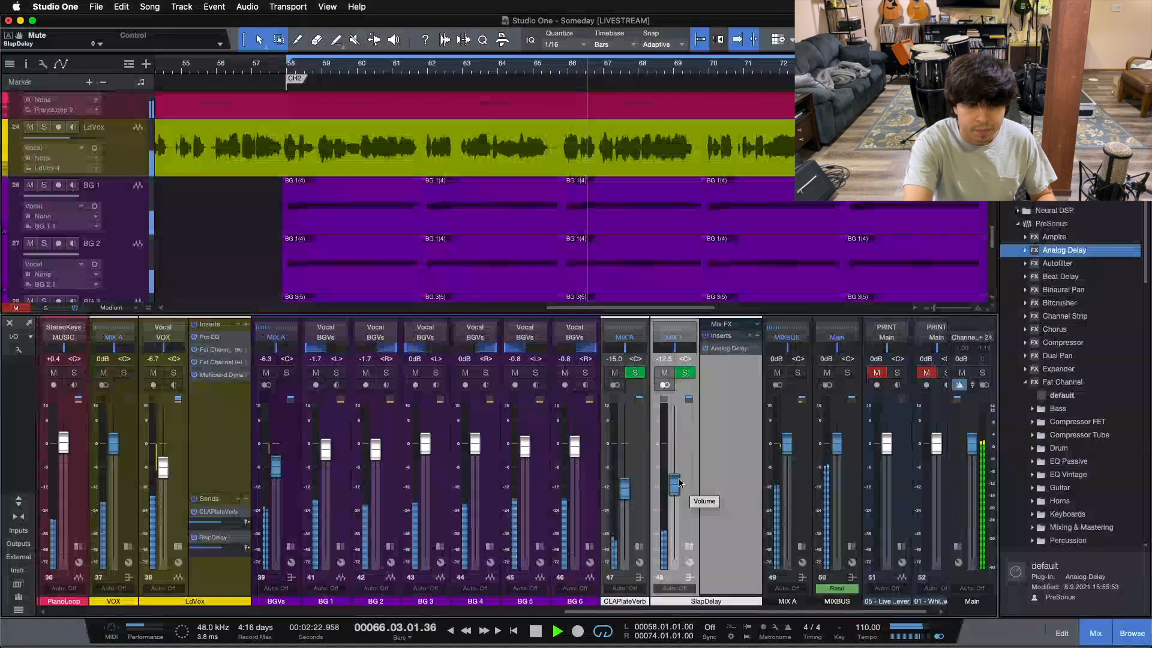
key("space")
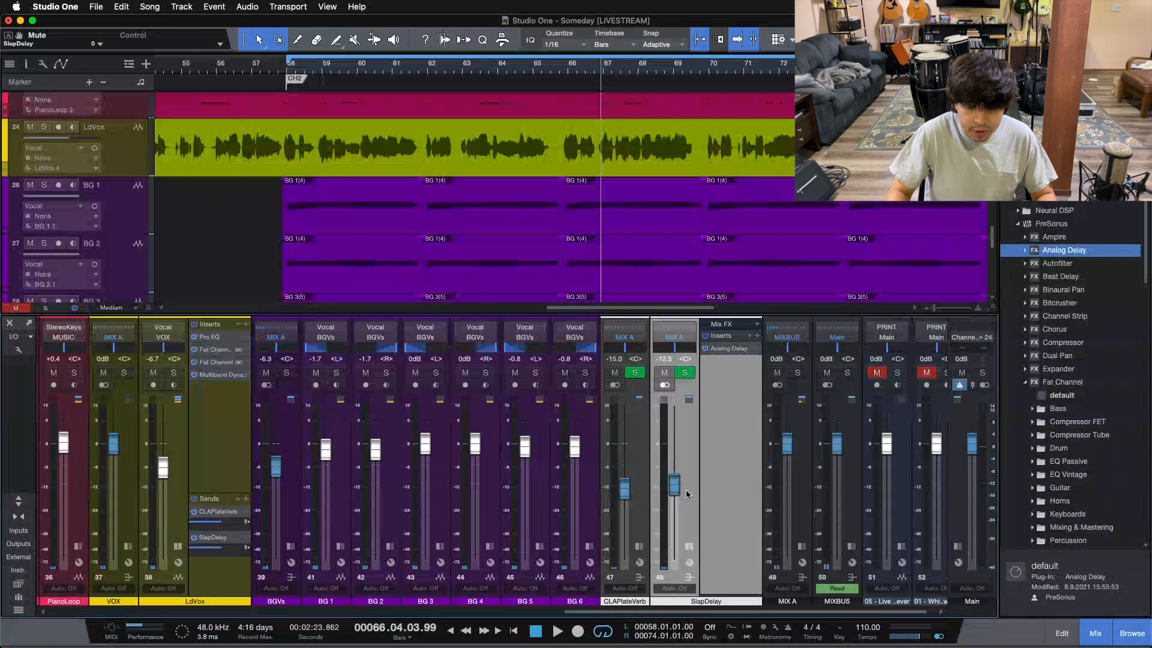
Add a new bus channel beside SlapDelay and name it 1/8Delay.
scroll(692, 545, "left", 1)
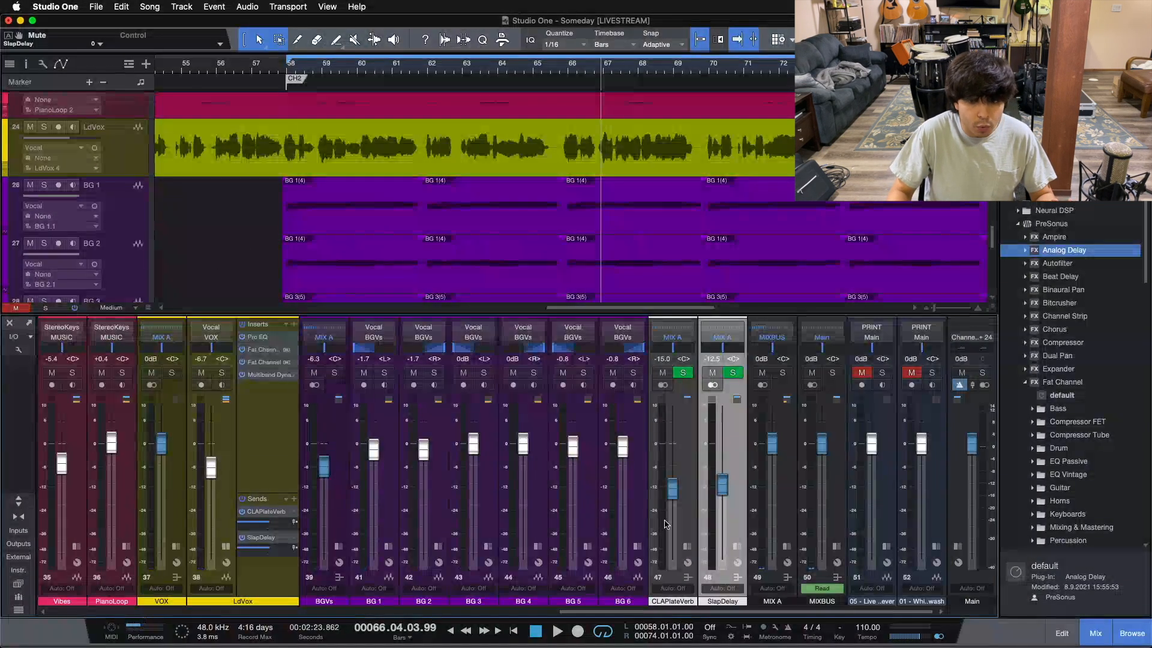
right_click(738, 459)
left_click(774, 367)
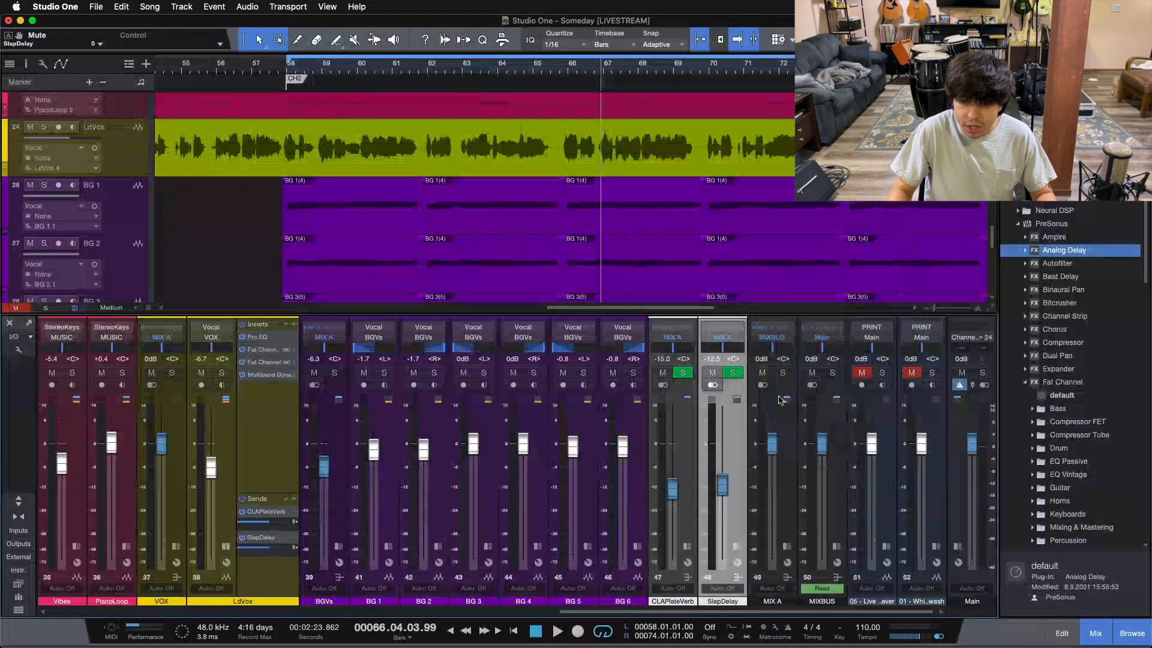
double_click(754, 601)
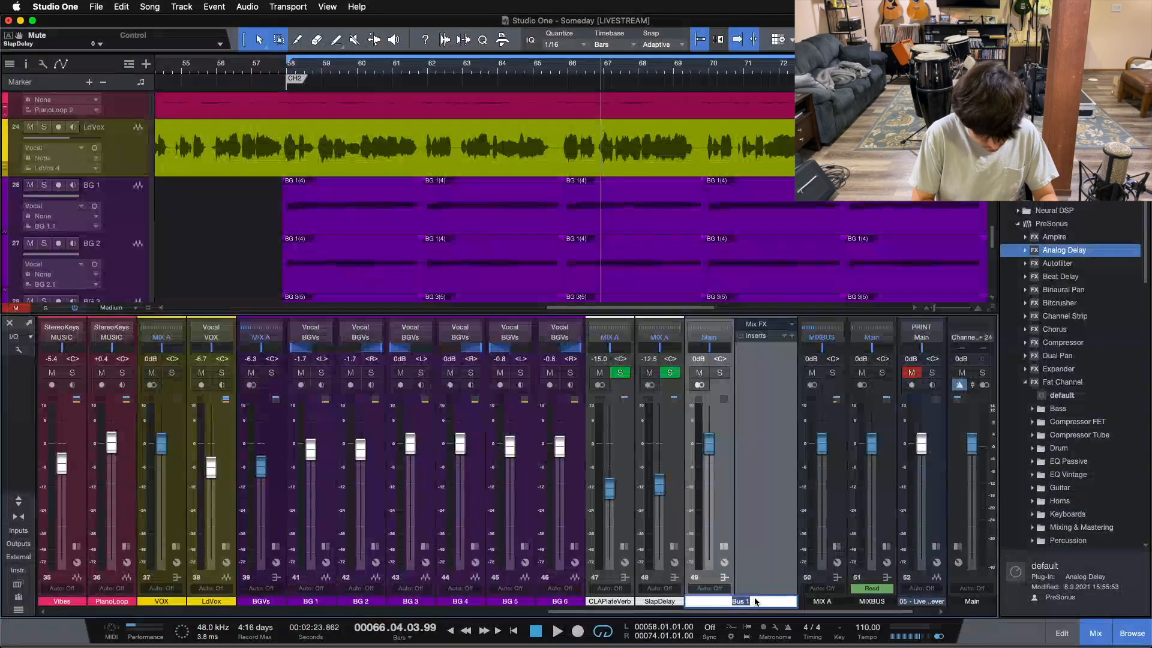
type("1/8Dekay")
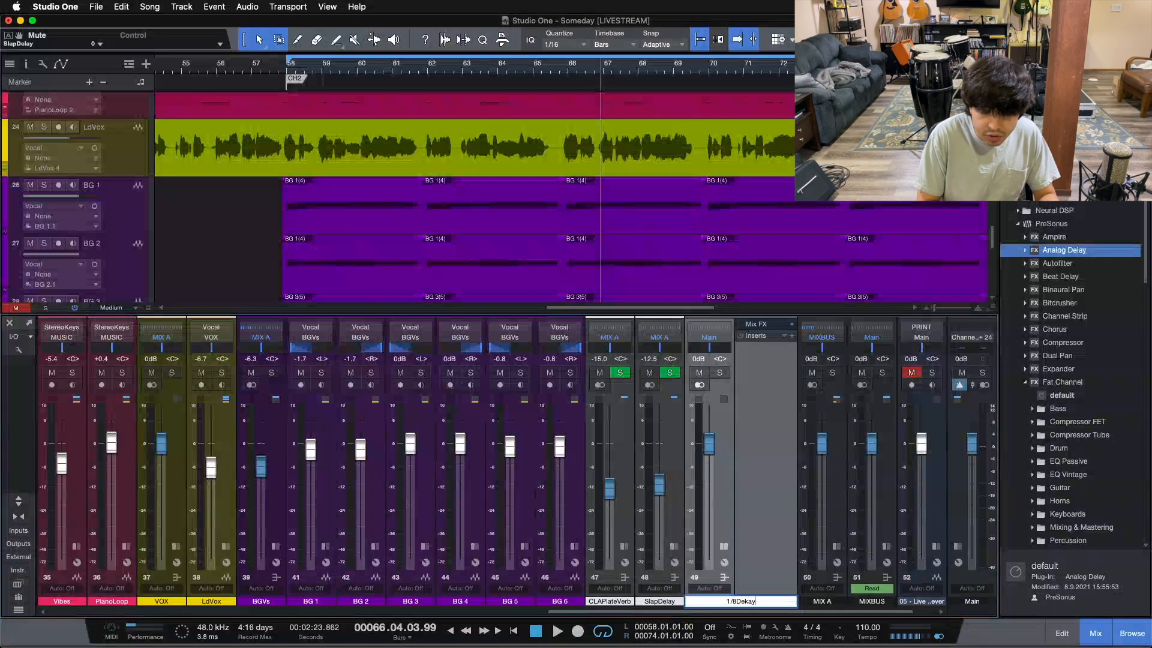
key("Return")
double_click(754, 601)
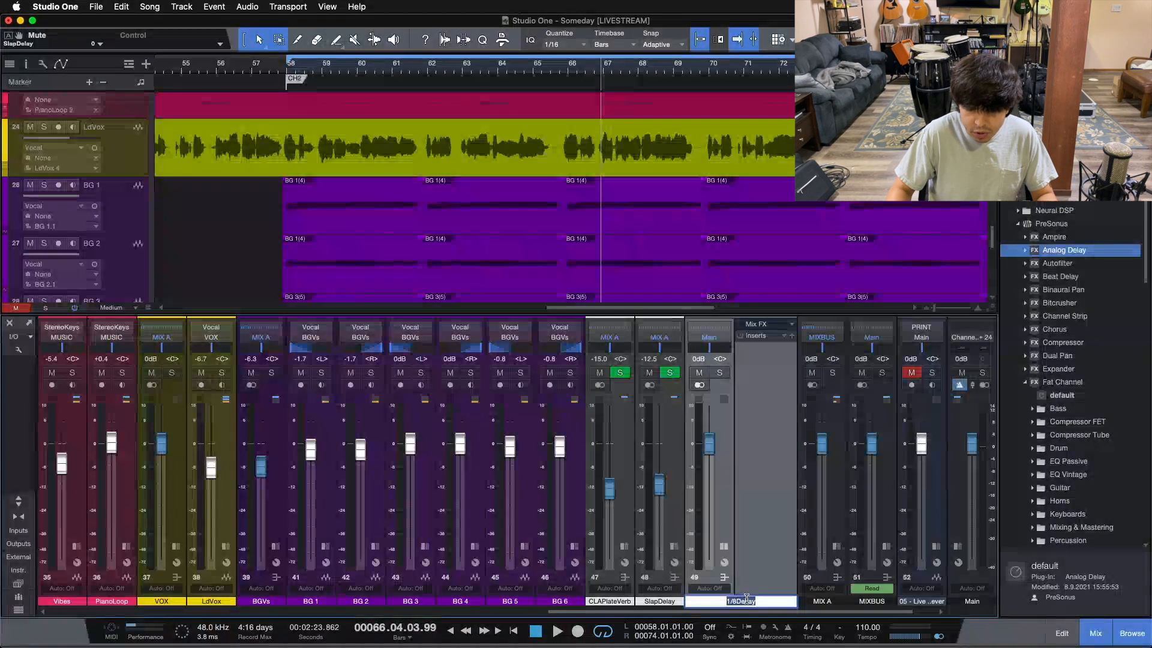
key("Return")
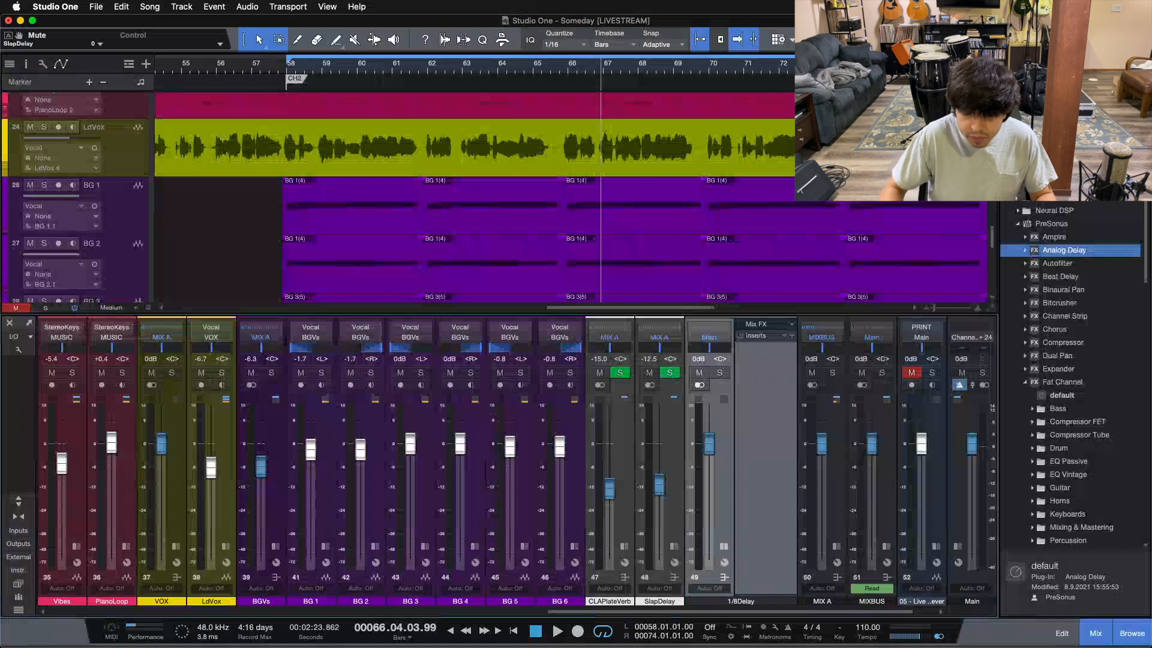
Colour the 1/8Delay bus white and route its output to MIX A.
left_click(756, 605)
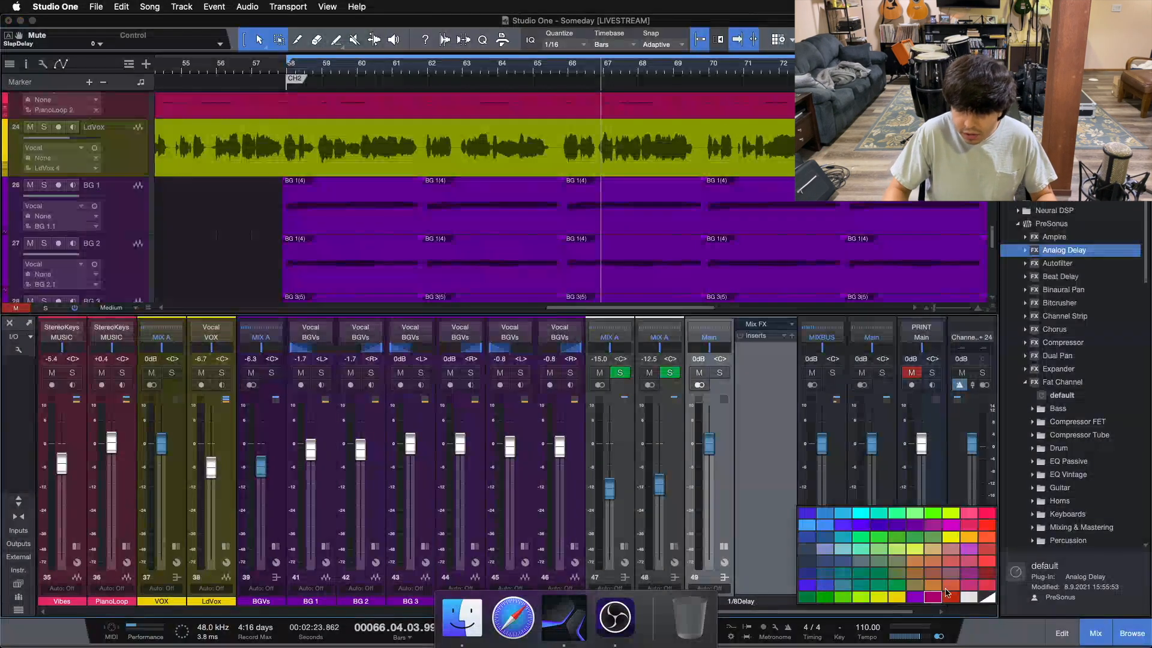
left_click(968, 599)
left_click(710, 351)
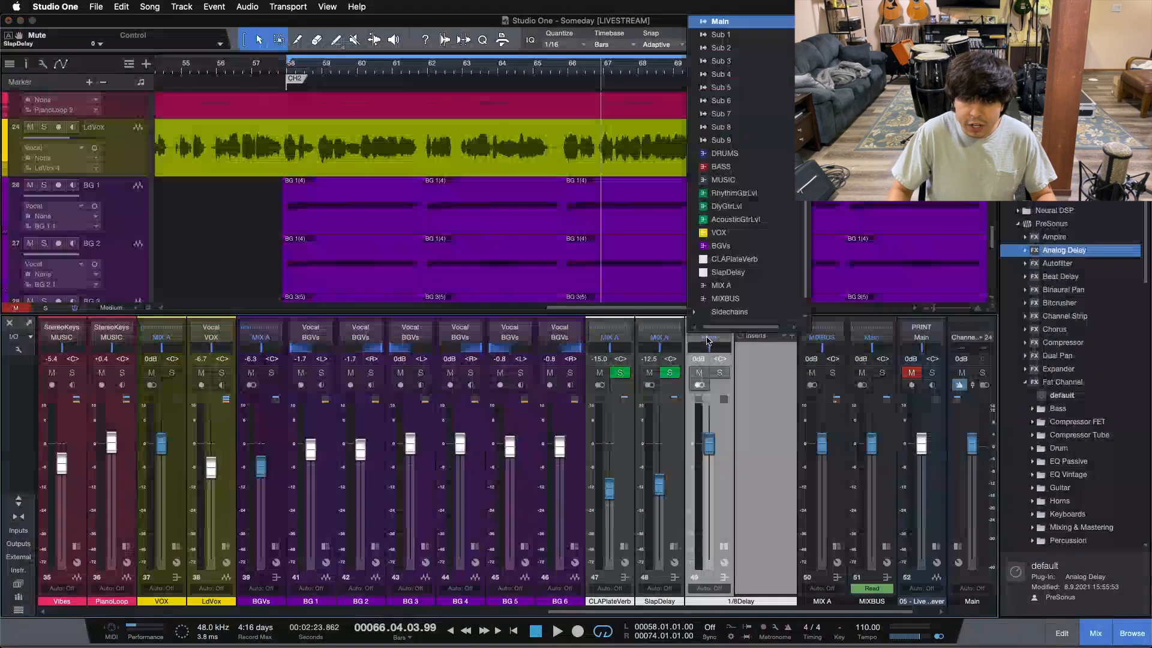
left_click(717, 297)
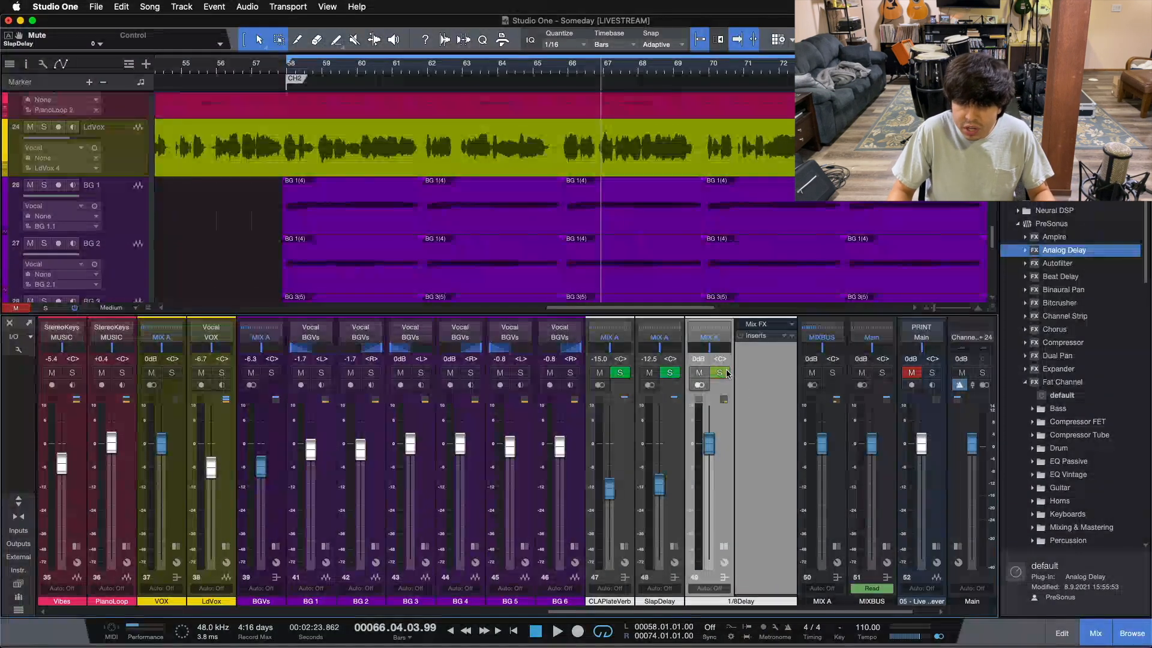
Make the 1/8Delay bus solo-safe and solo the LdVox channel.
left_click(721, 372)
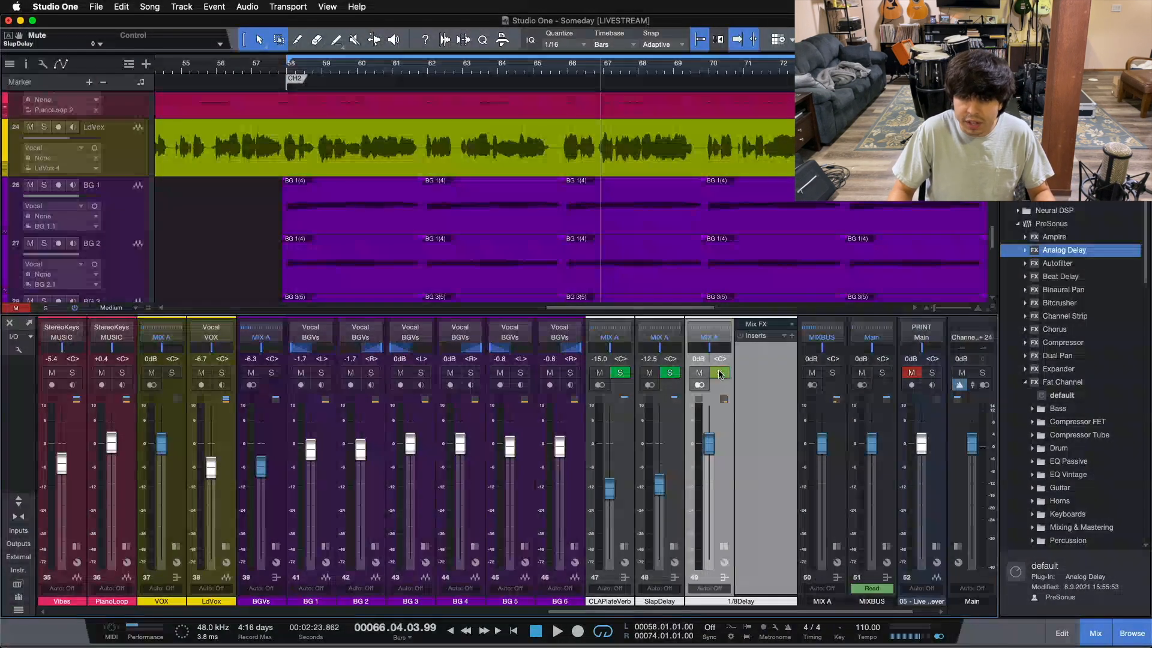
left_click(222, 372)
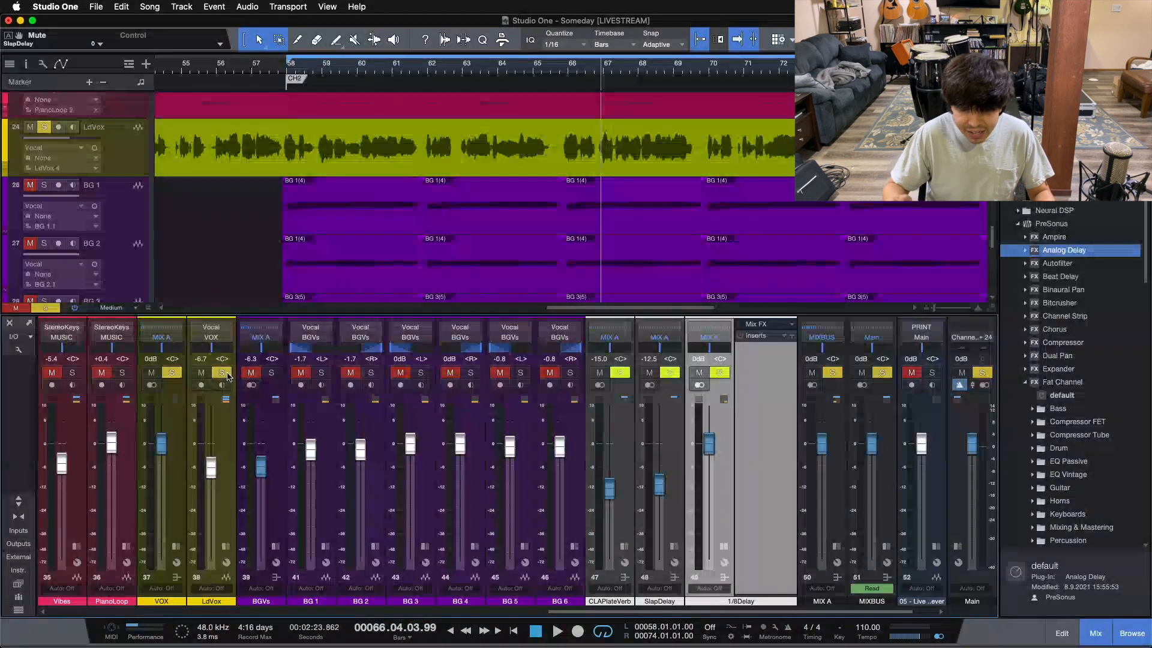
Unsolo the LdVox channel and add a send from it to the 1/8Delay bus.
left_click(222, 373)
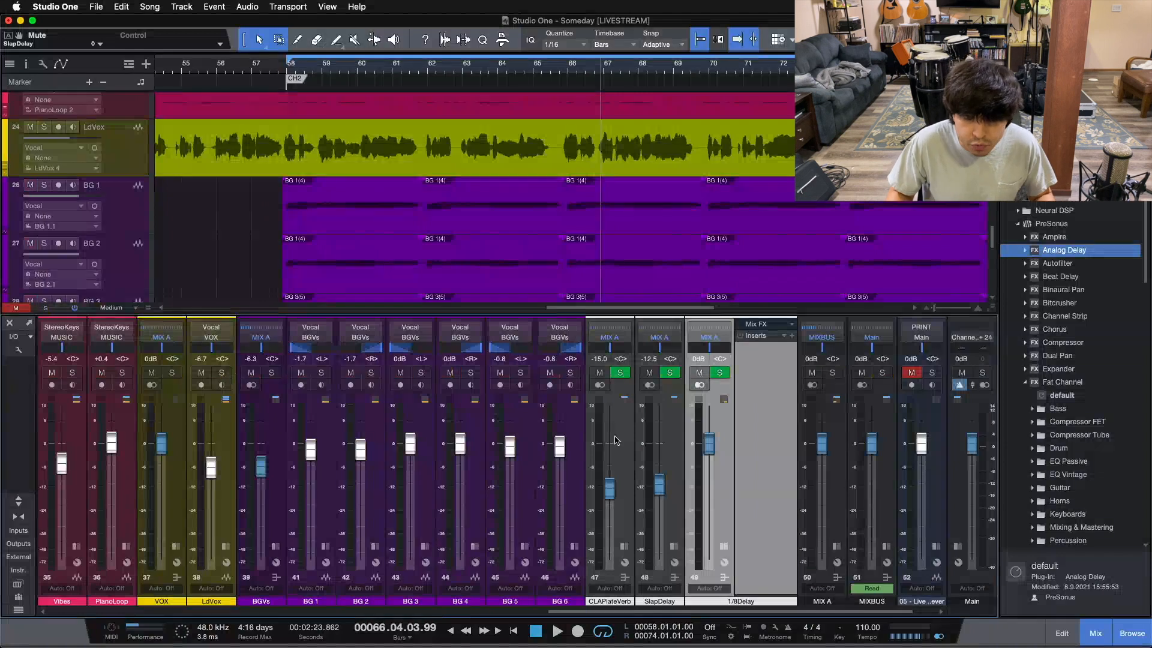
left_click(226, 546)
left_click(293, 498)
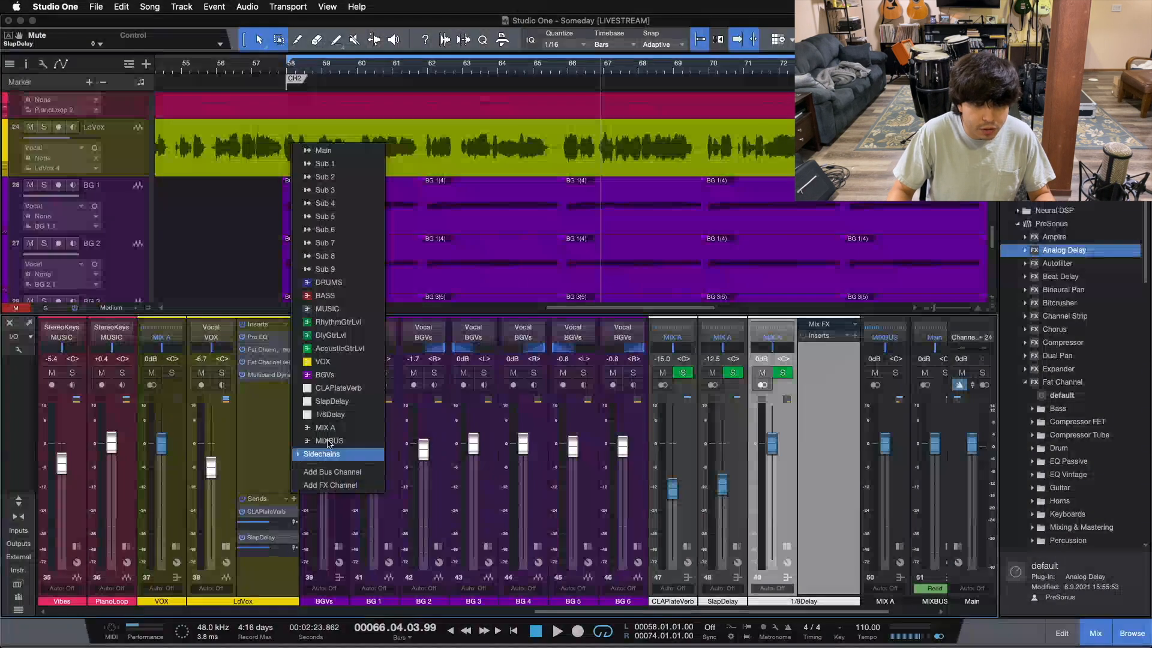
left_click(329, 418)
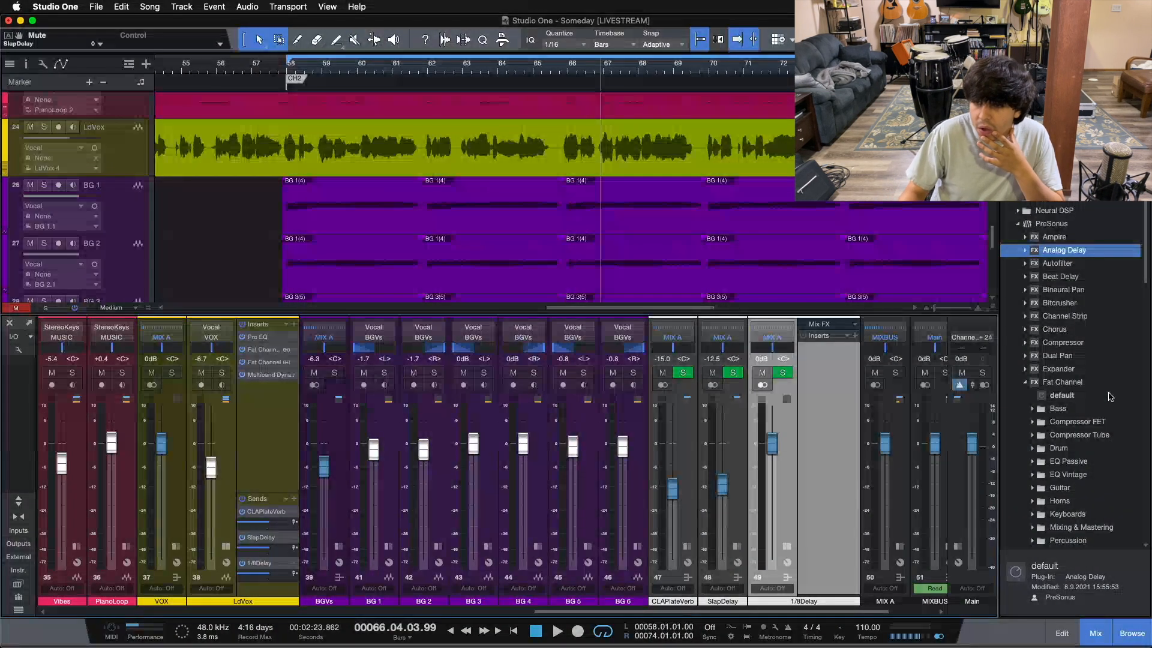
Try Beat Delay on the 1/8Delay bus with Beats set to 1/8 and ping-pong mode set to Sum.
left_click_drag(1060, 277, 839, 366)
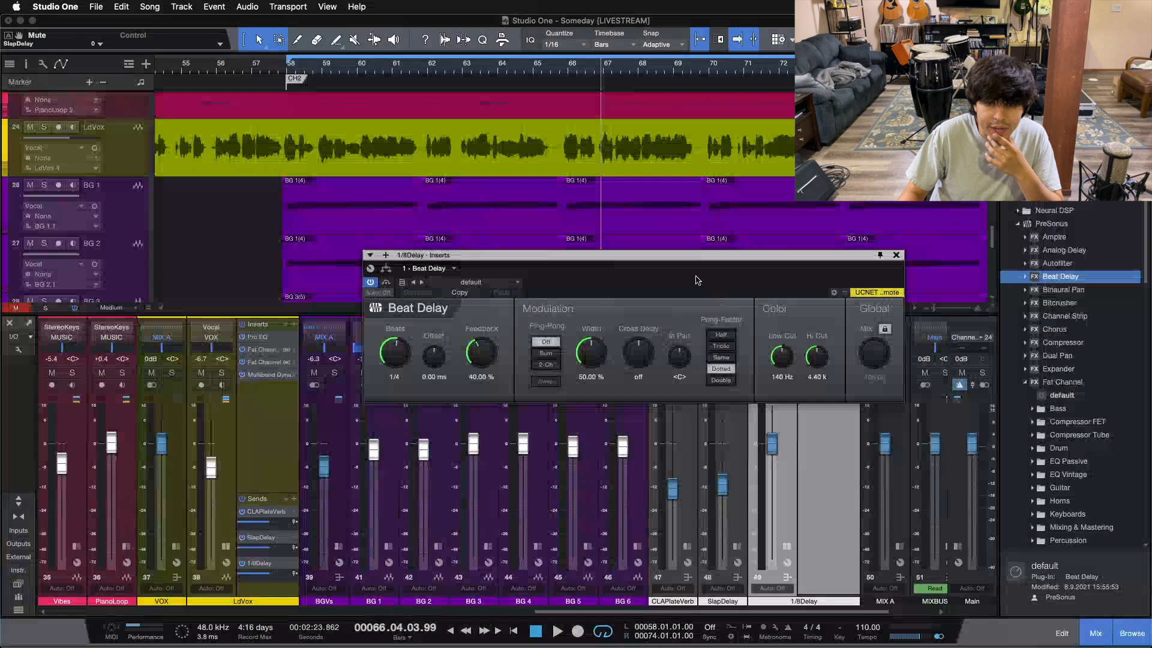
left_click_drag(624, 309, 631, 314)
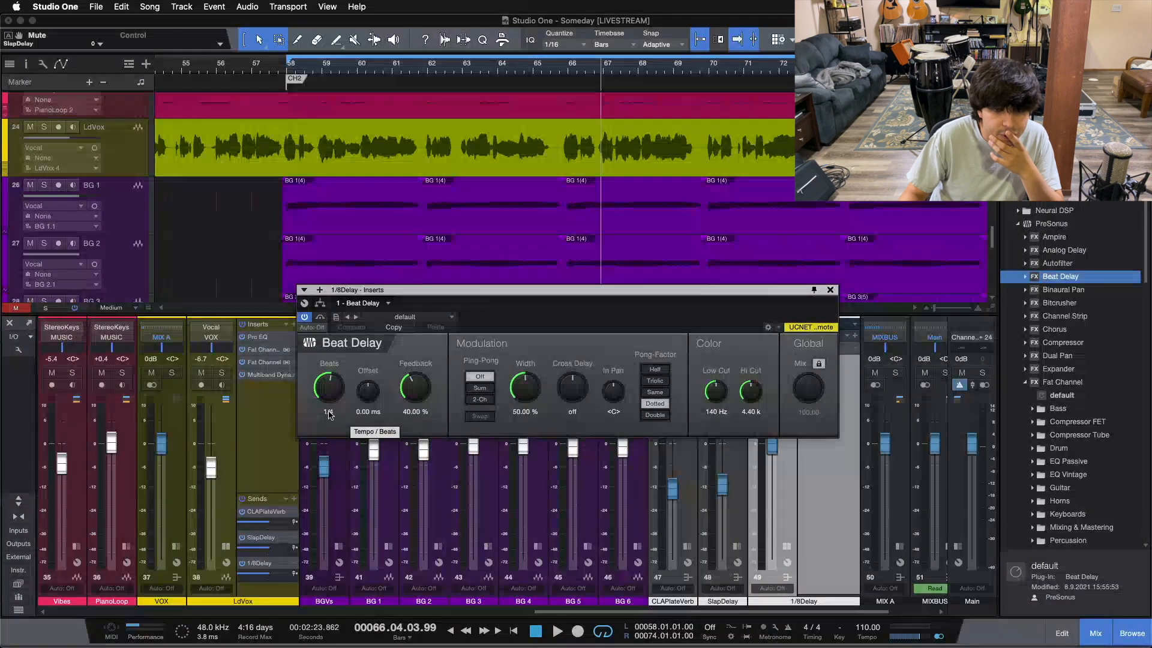
left_click(329, 413)
left_click(351, 502)
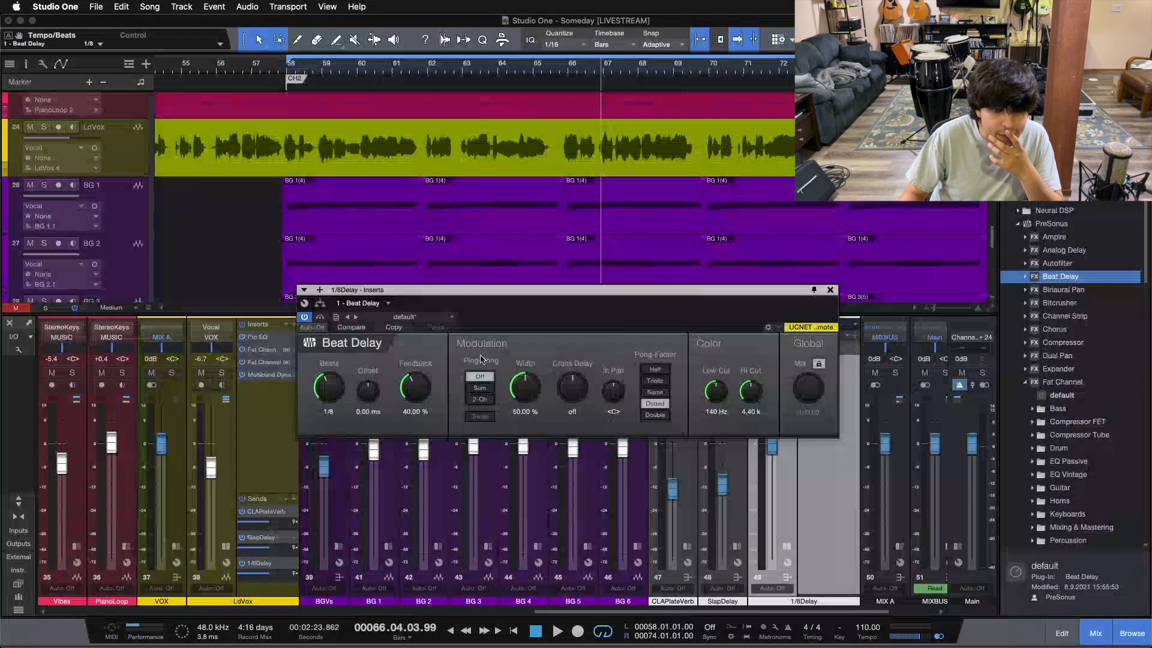
left_click_drag(530, 328, 457, 373)
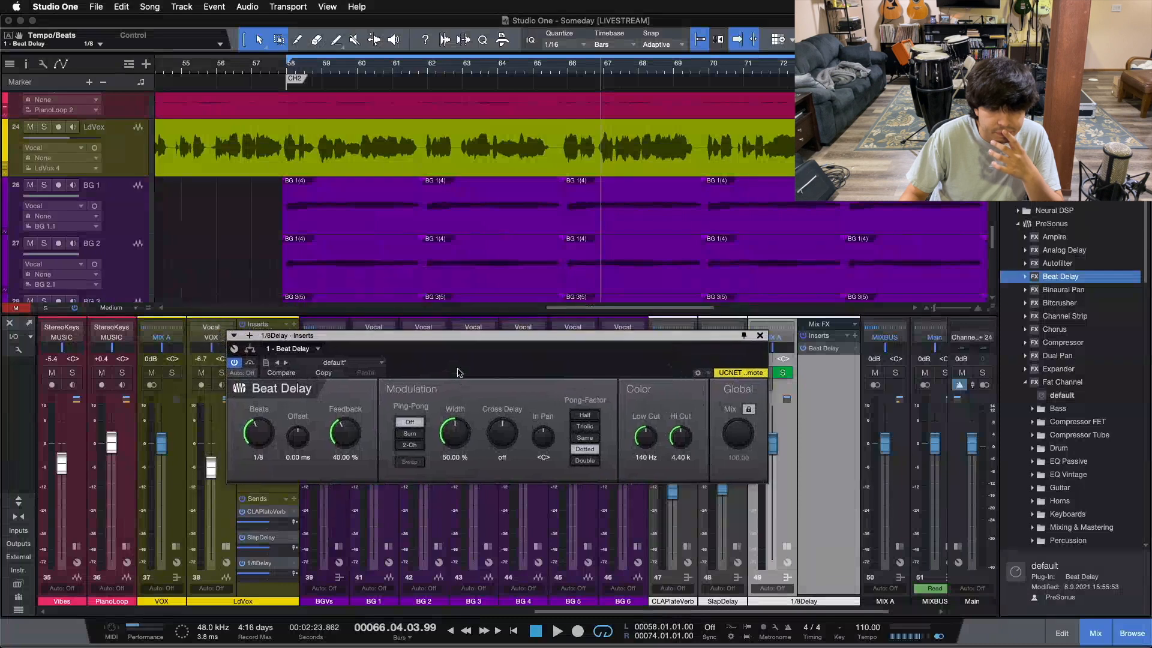
left_click(415, 435)
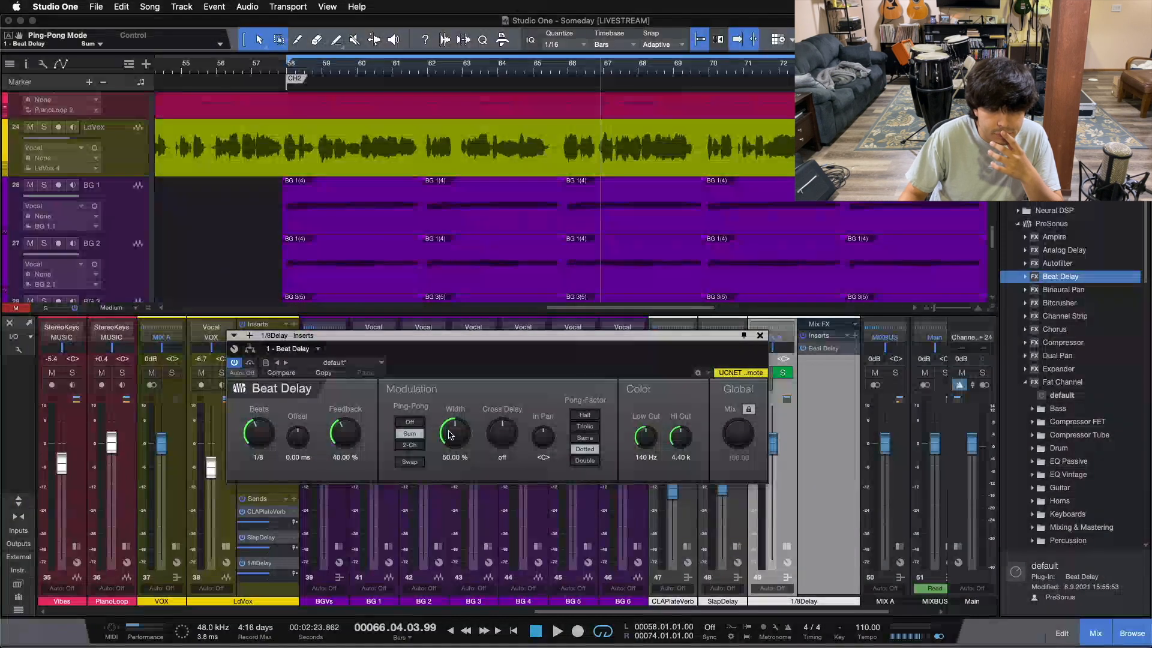
left_click_drag(594, 358, 543, 351)
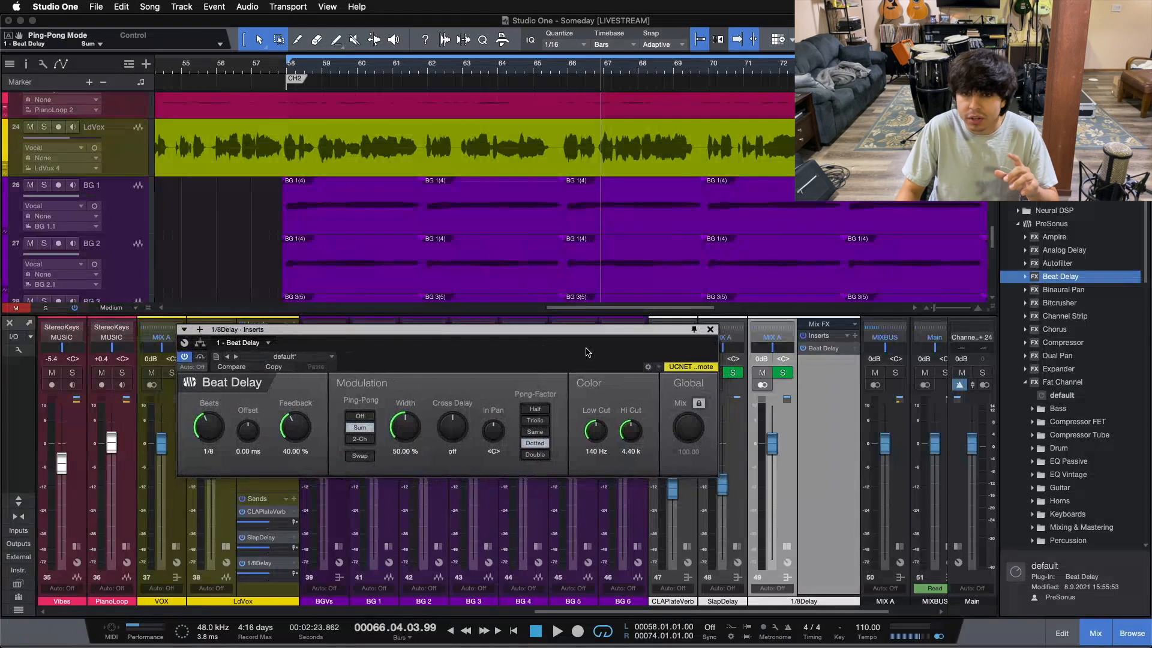
left_click(710, 330)
Replace Beat Delay on the 1/8Delay bus with Analog Delay, ping-pong mode off and delay time 1/8.
left_click_drag(1061, 252, 827, 351)
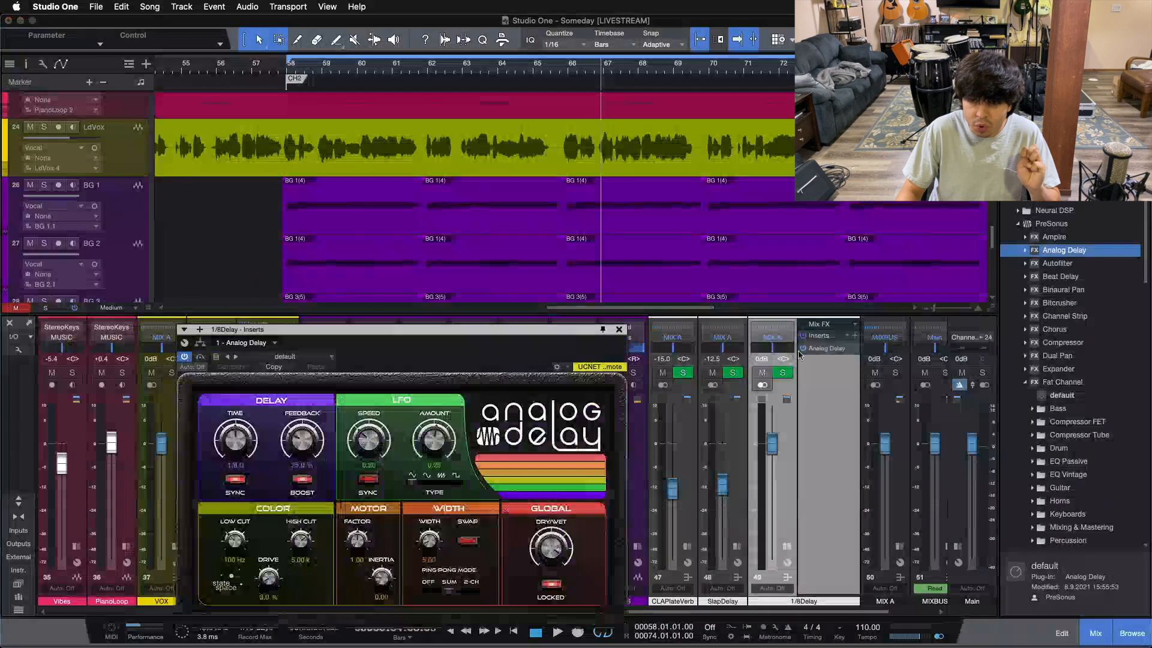
left_click_drag(431, 348, 488, 282)
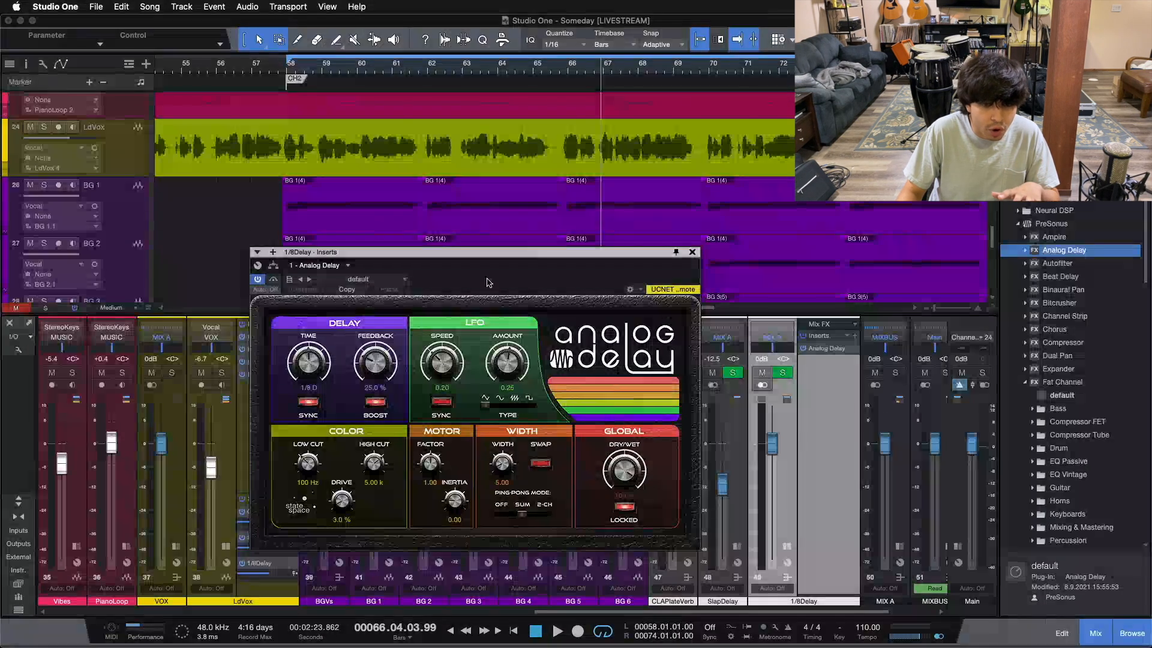
left_click_drag(487, 282, 505, 293)
left_click_drag(535, 521, 523, 521)
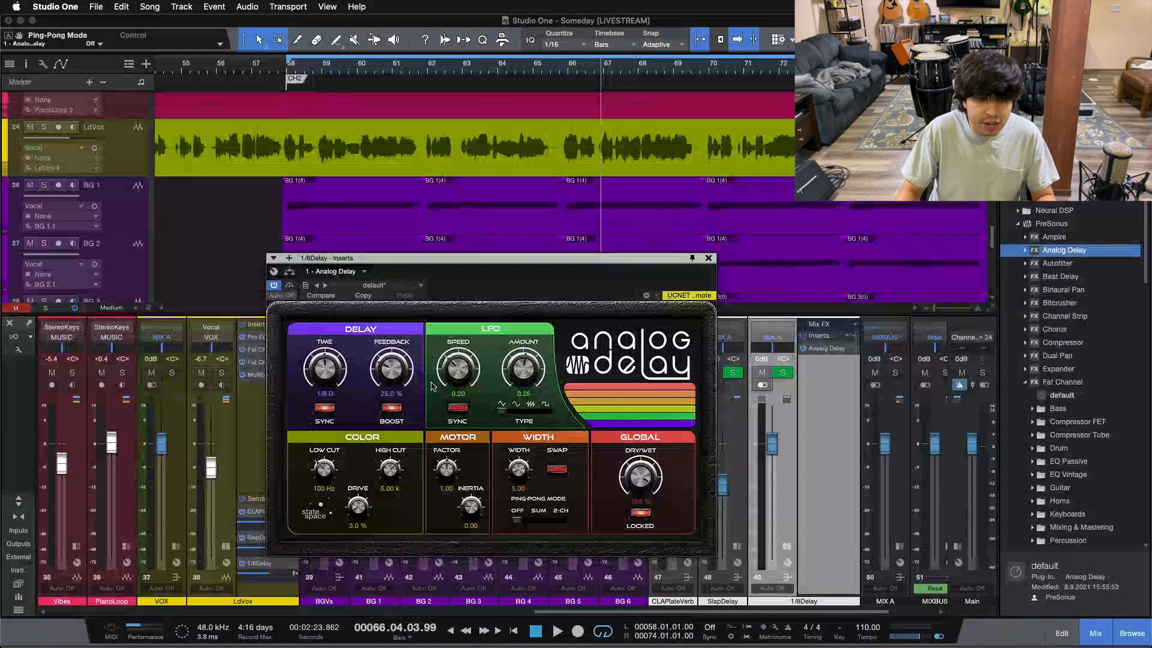
left_click(327, 394)
left_click(344, 483)
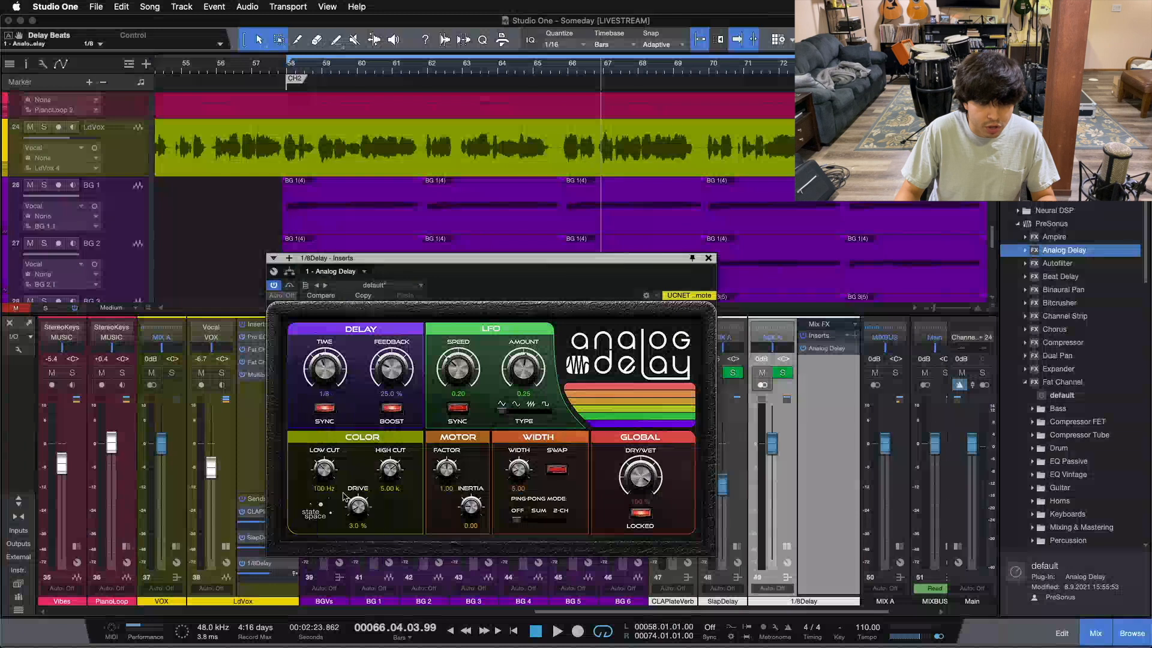
Solo the 1/8Delay bus and play from bar 58 with LdVox's CLAPlateVerb and SlapDelay sends muted.
left_click(789, 374)
key("space")
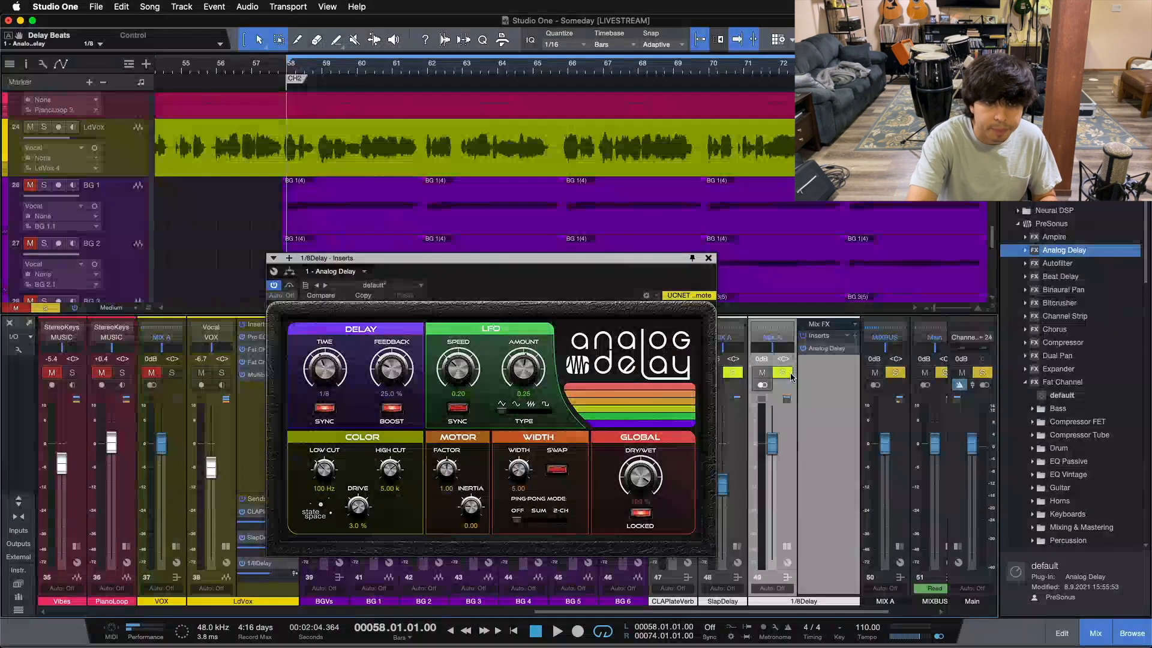
key("space")
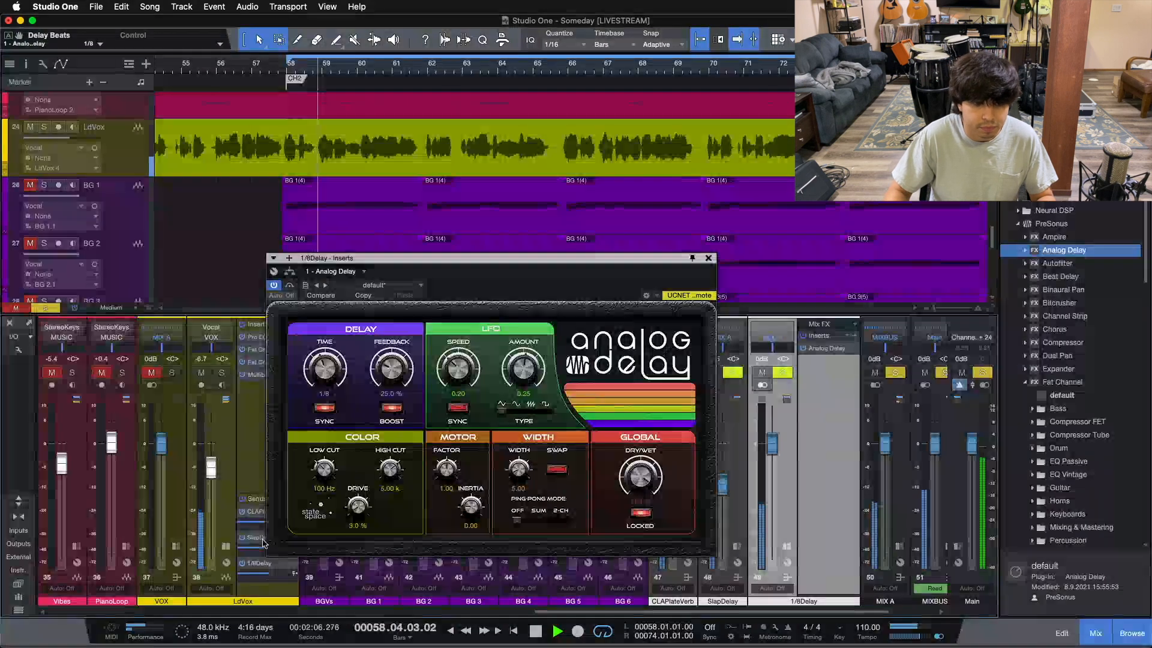
Try the Analog Delay's 2-Ch ping-pong mode during playback and return it to Off.
left_click_drag(518, 520, 635, 535)
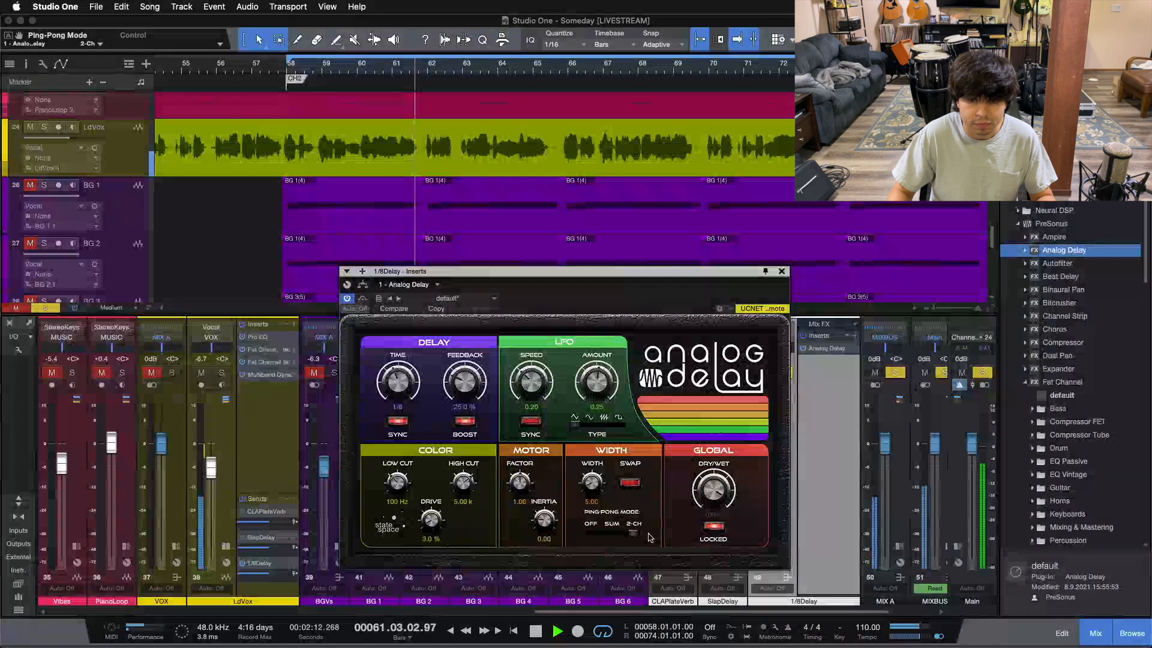
left_click_drag(608, 297, 514, 234)
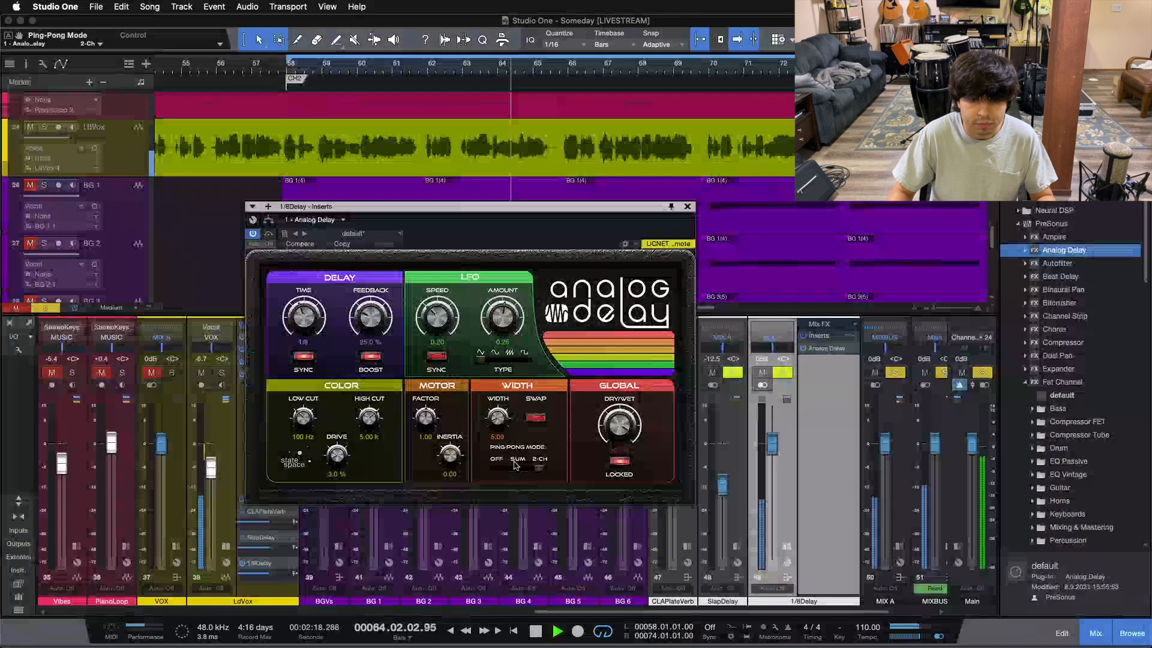
left_click_drag(542, 472, 495, 472)
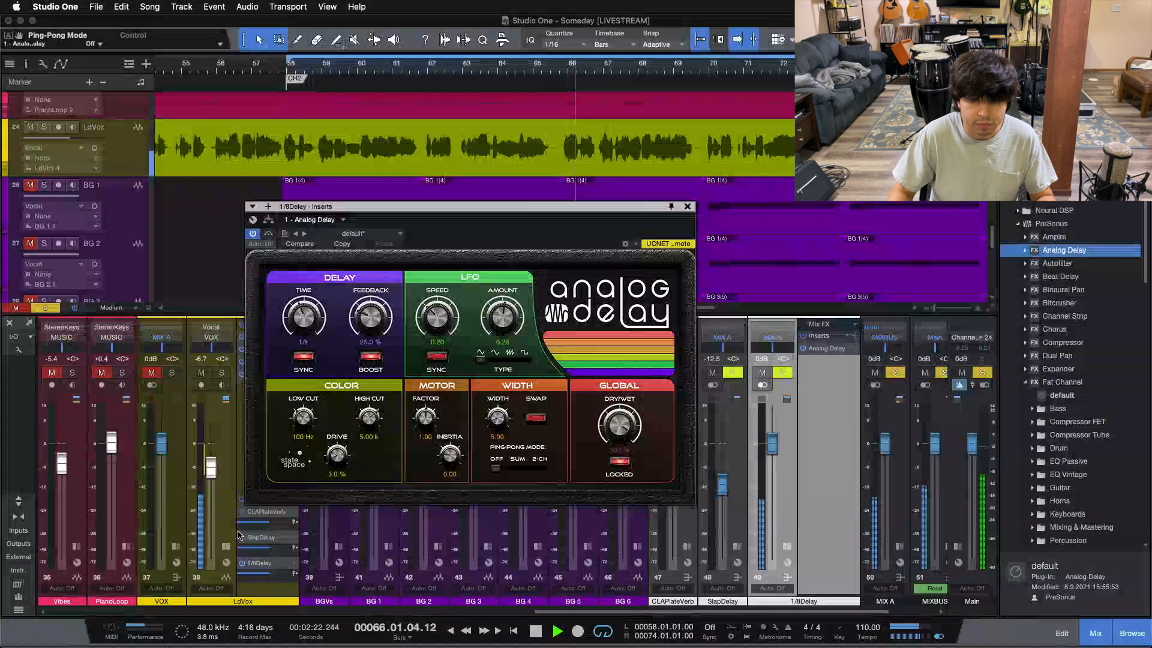
Set the Analog Delay's feedback to 0%, compare the Sum and 2-Ch ping-pong modes, and keep Sum with width 100.
left_click_drag(369, 324, 372, 398)
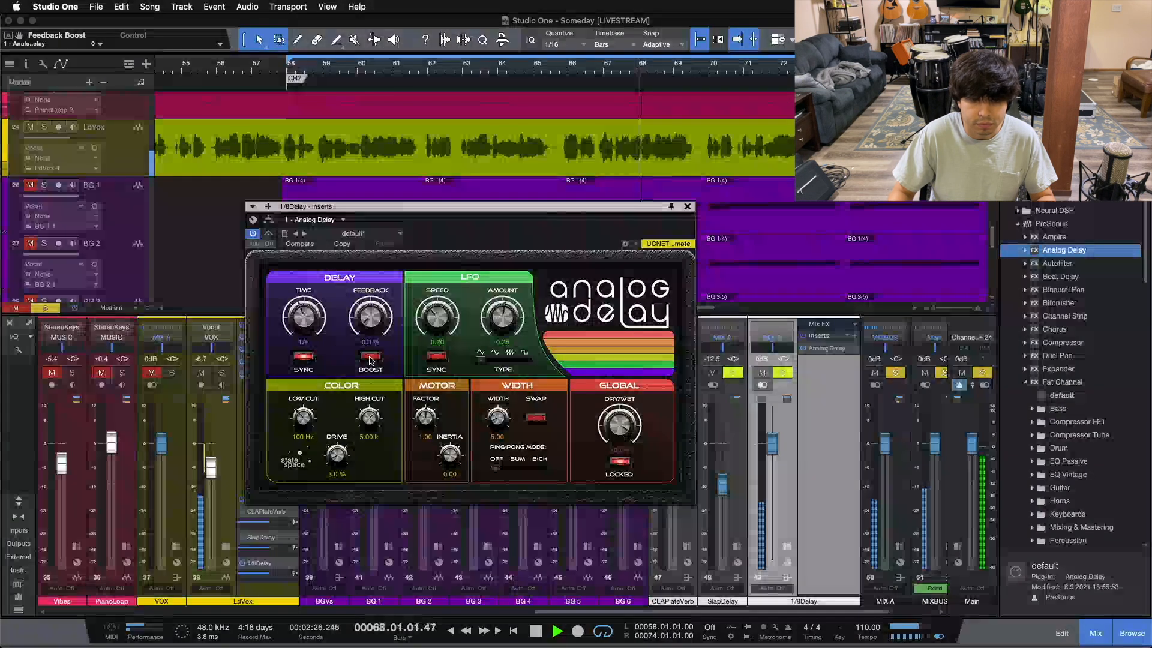
left_click_drag(505, 471, 520, 474)
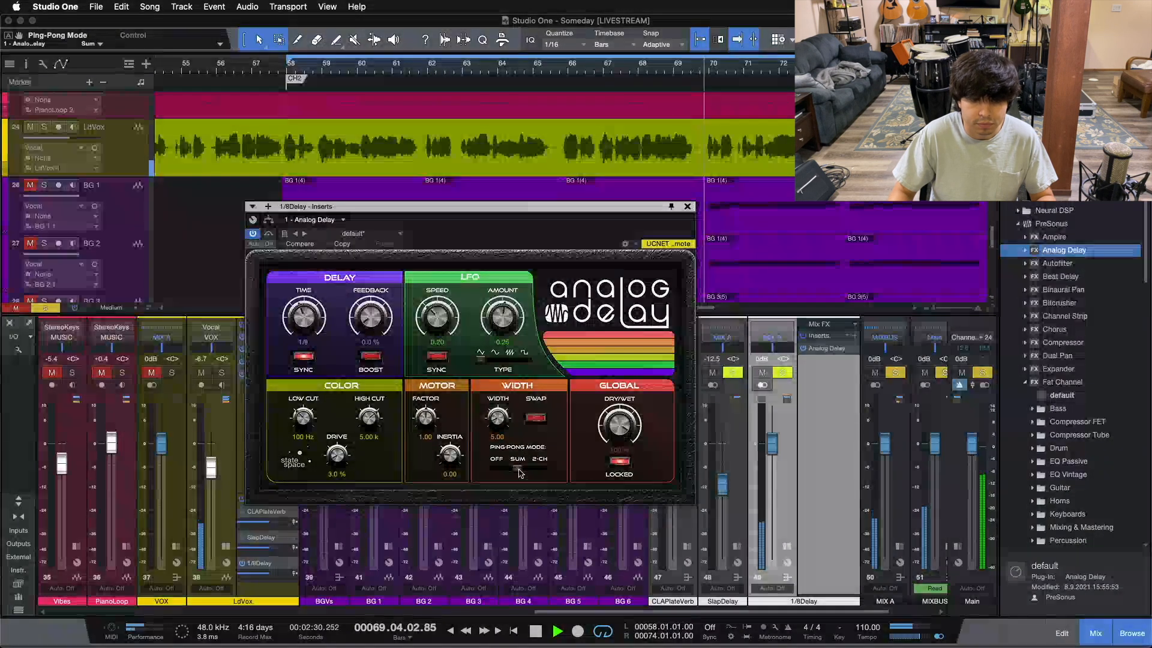
left_click_drag(520, 473, 540, 470)
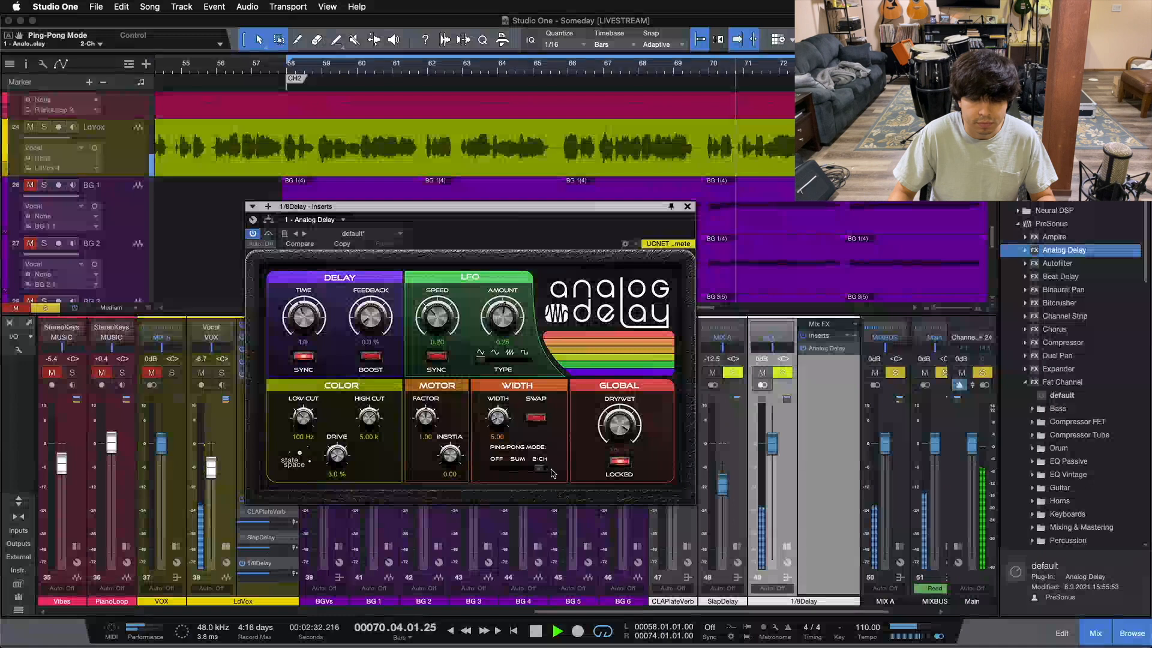
left_click_drag(539, 469, 519, 471)
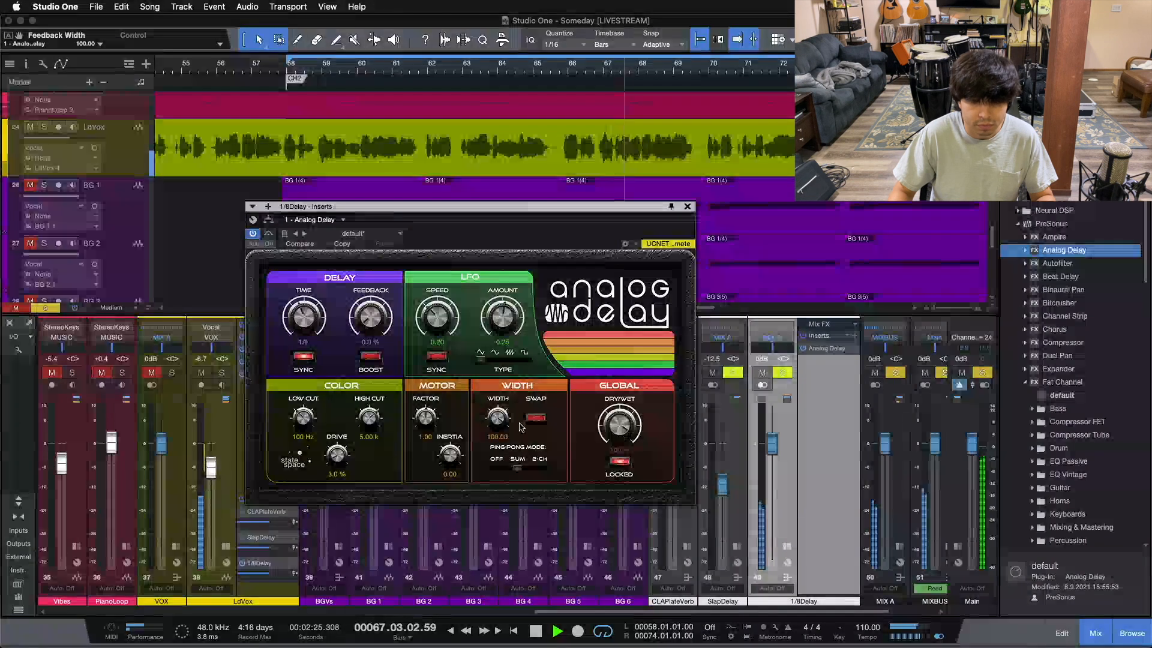
Set the Analog Delay's low cut to 250 Hz and its high cut to 3000 Hz.
double_click(302, 436)
type("250")
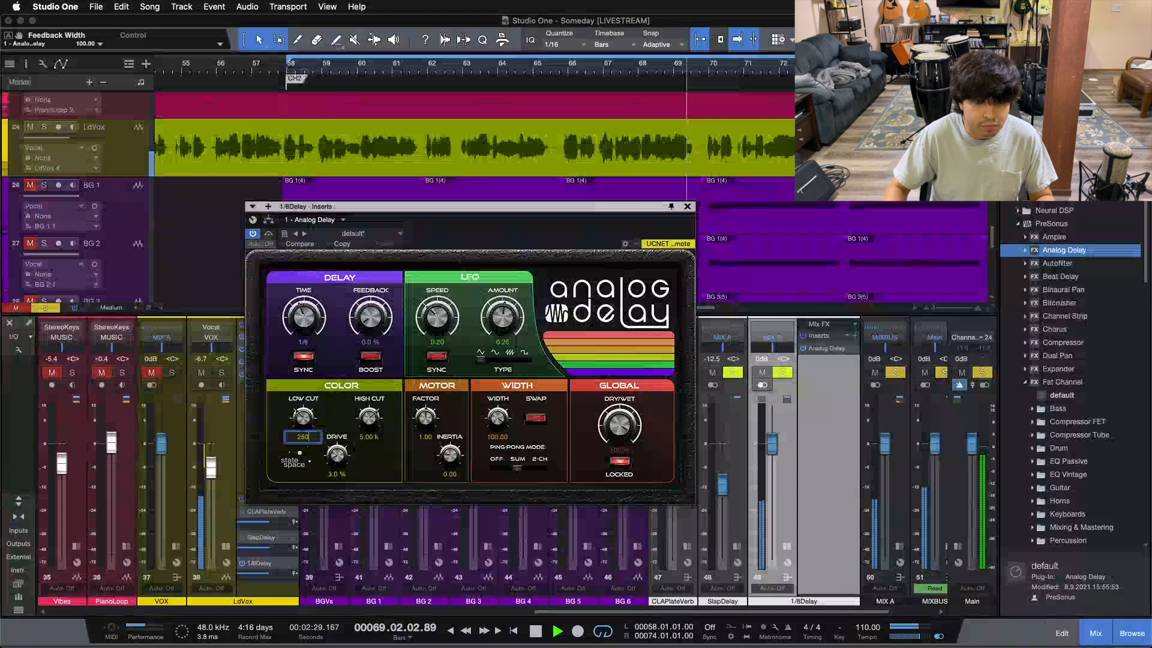
key("Return")
double_click(369, 437)
type("3000")
key("Return")
Set the Analog Delay's drive to 0% and its LFO to speed 1.20 with amount 0.00.
double_click(337, 474)
type("0")
key("Return")
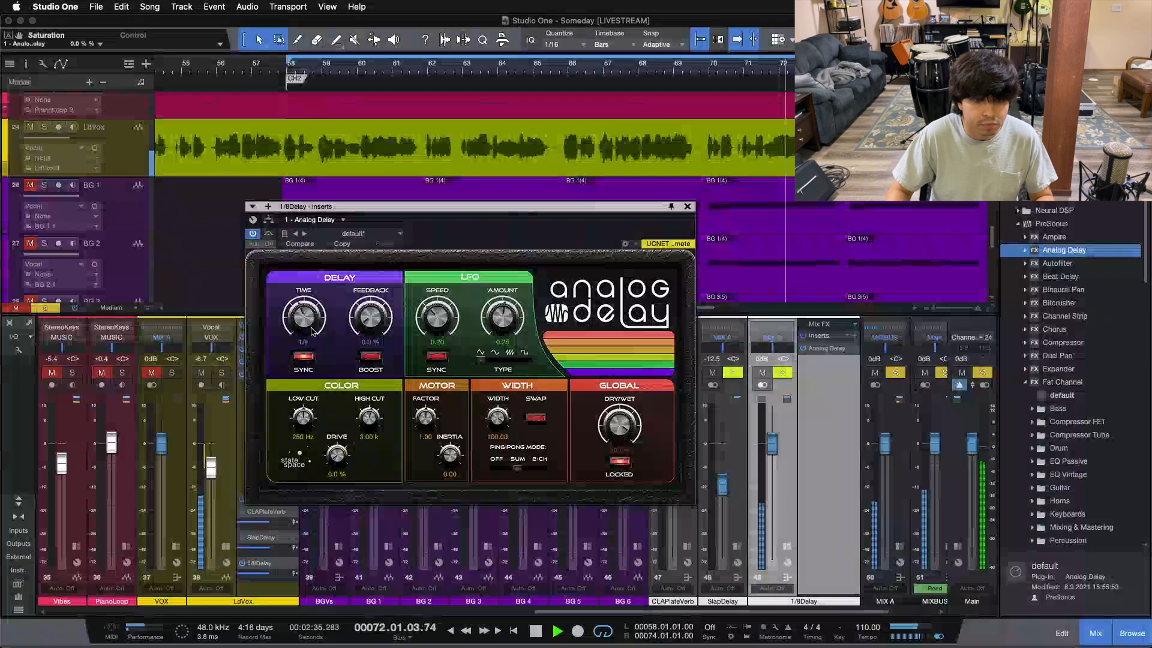
left_click_drag(443, 358, 440, 324)
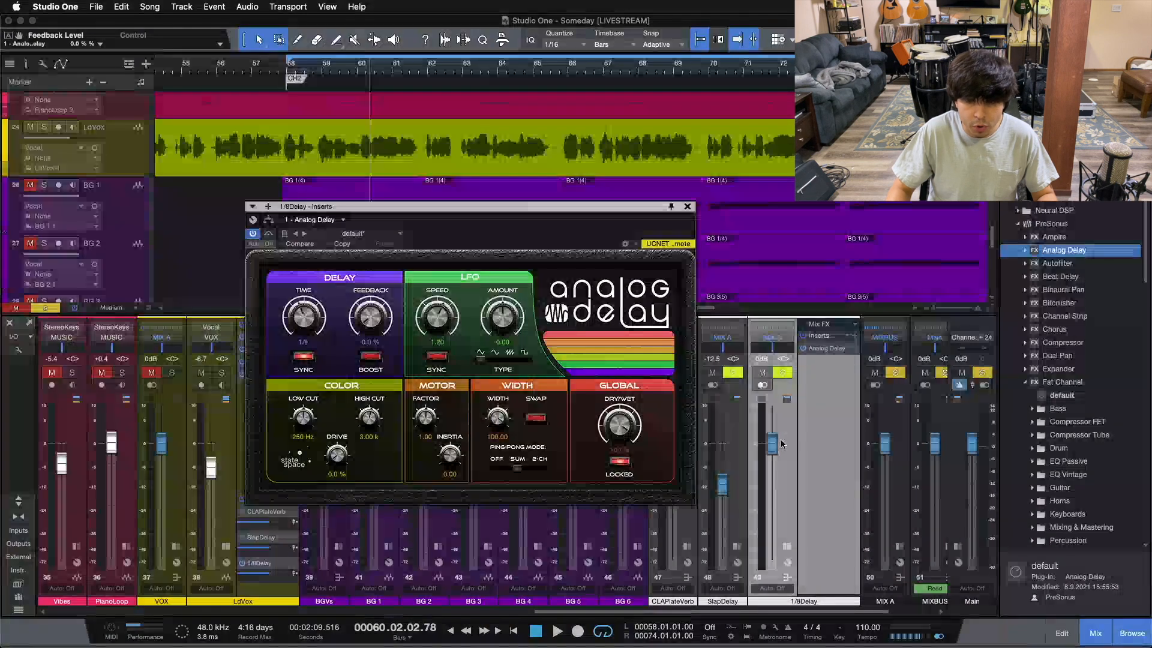
Pull the 1/8Delay fader fully down, re-enable LdVox's CLAPlateVerb and SlapDelay sends, and clear all solos.
left_click_drag(779, 444, 782, 495)
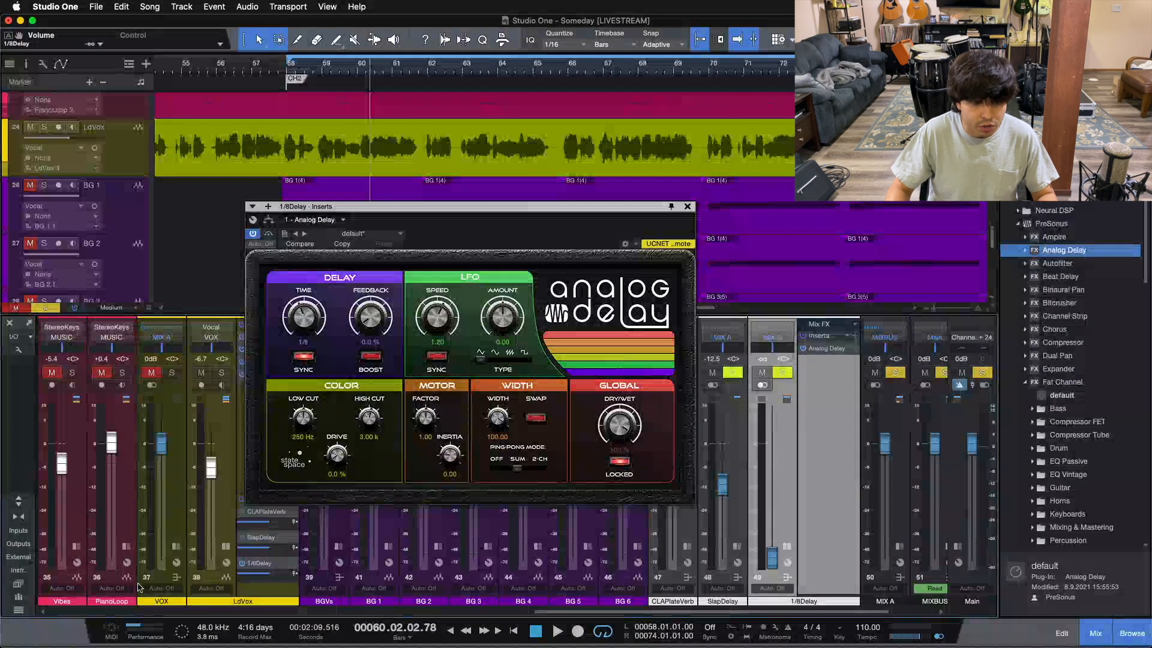
left_click(242, 511)
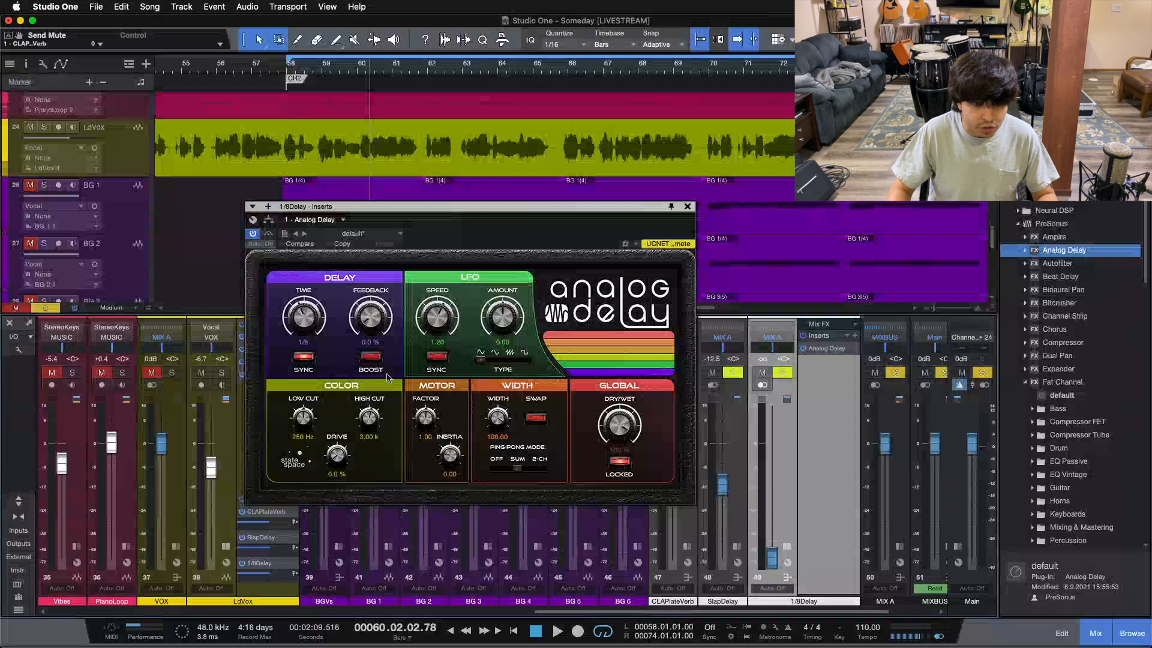
key("shift+s")
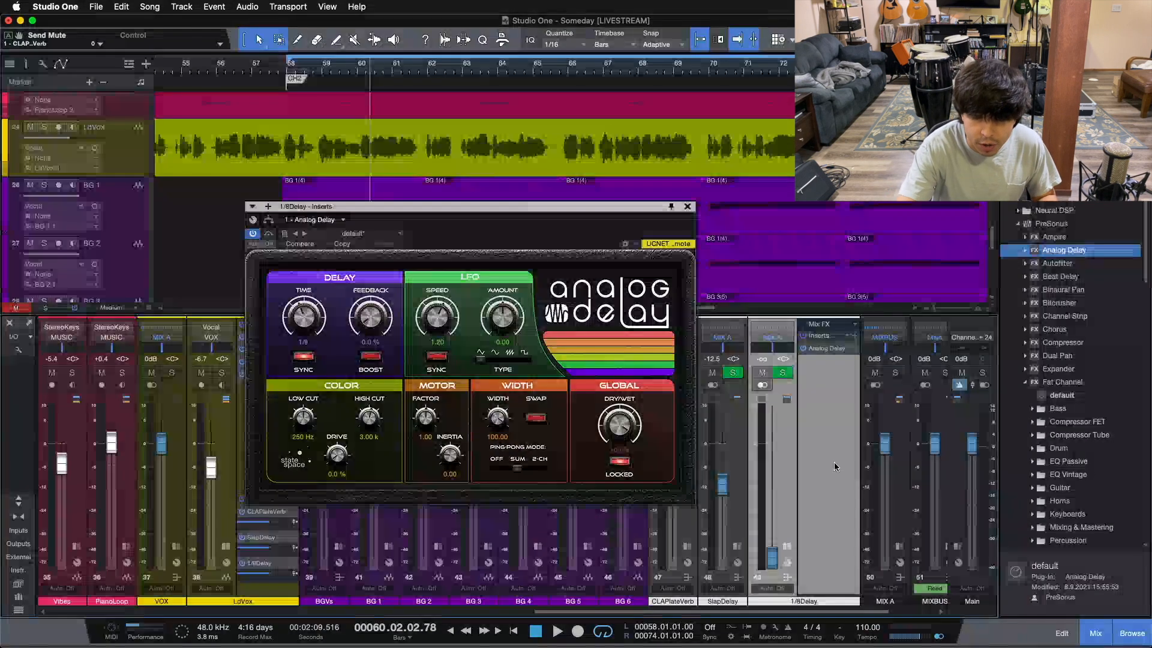
Play the full mix with the 1/8Delay fader reset to 0 dB and close the Analog Delay window.
key("space")
left_click(774, 543, "super")
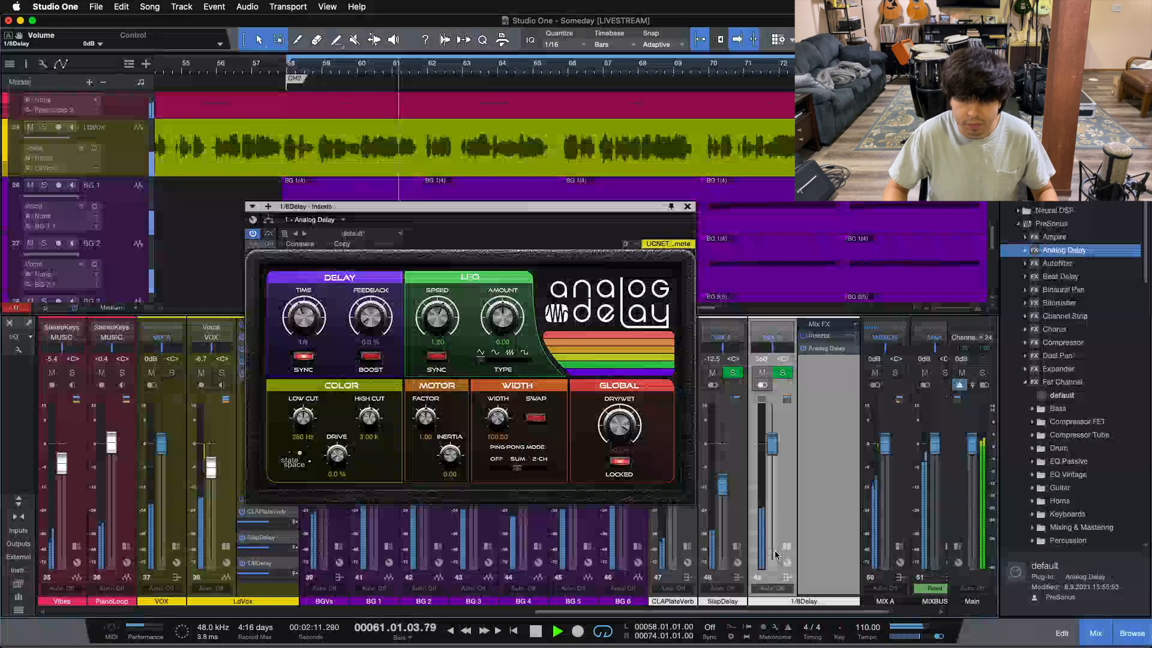
left_click(687, 207)
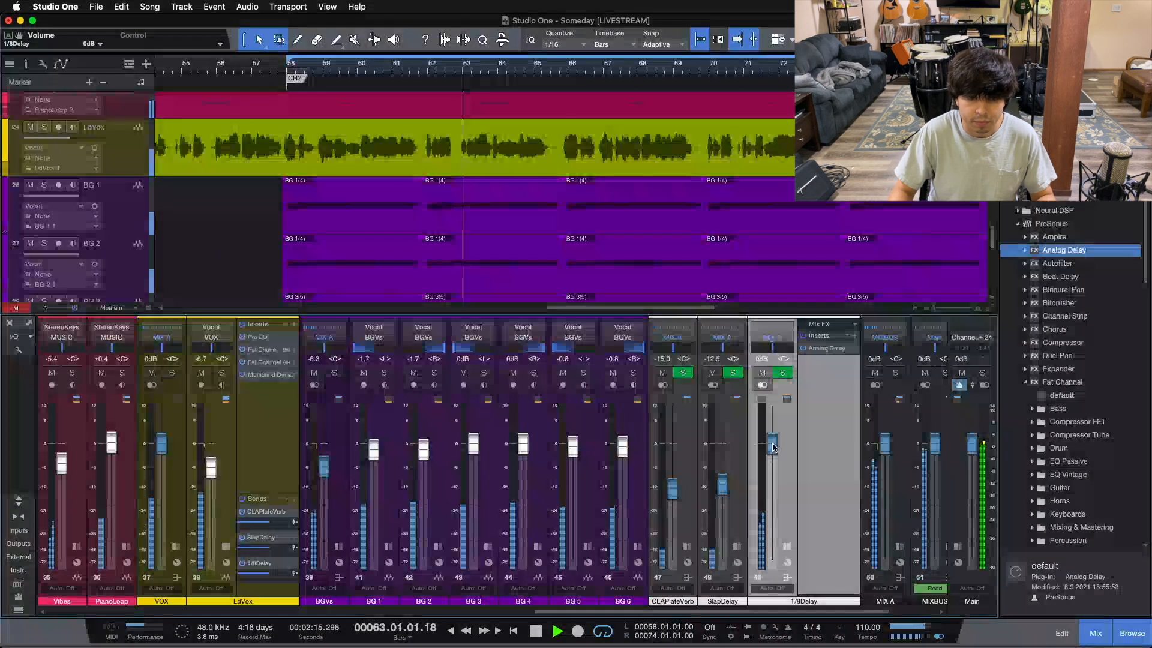
Lower the 1/8Delay bus fader gradually during playback to about -7.8 dB.
scroll(773, 447, "down", 3)
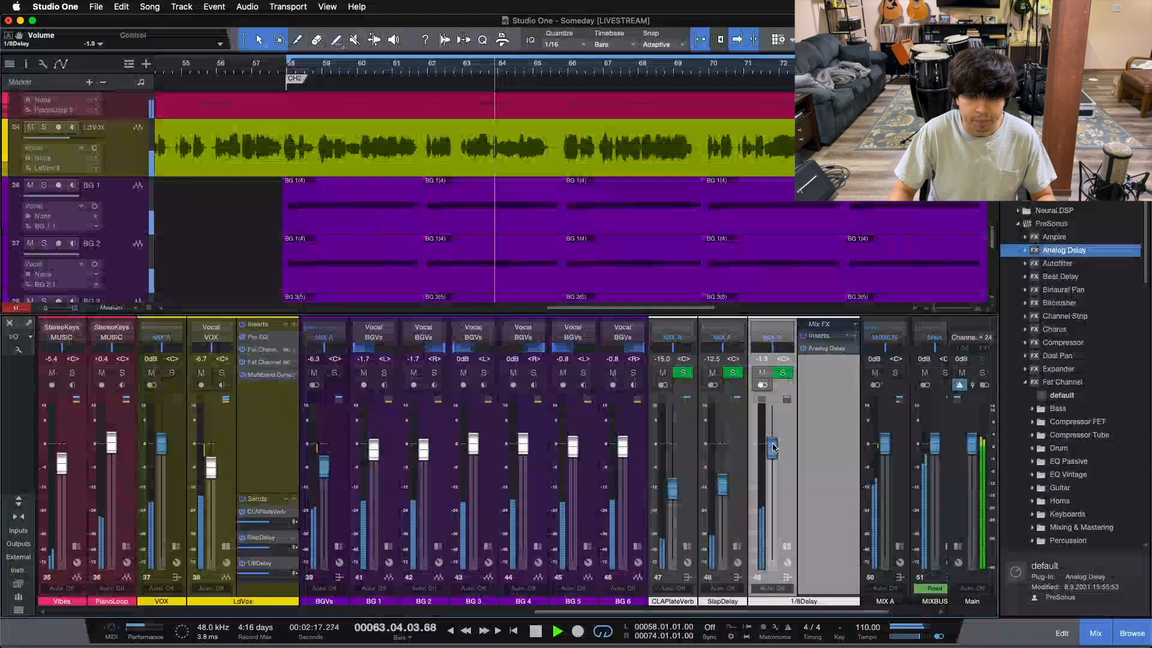
scroll(774, 447, "down", 2)
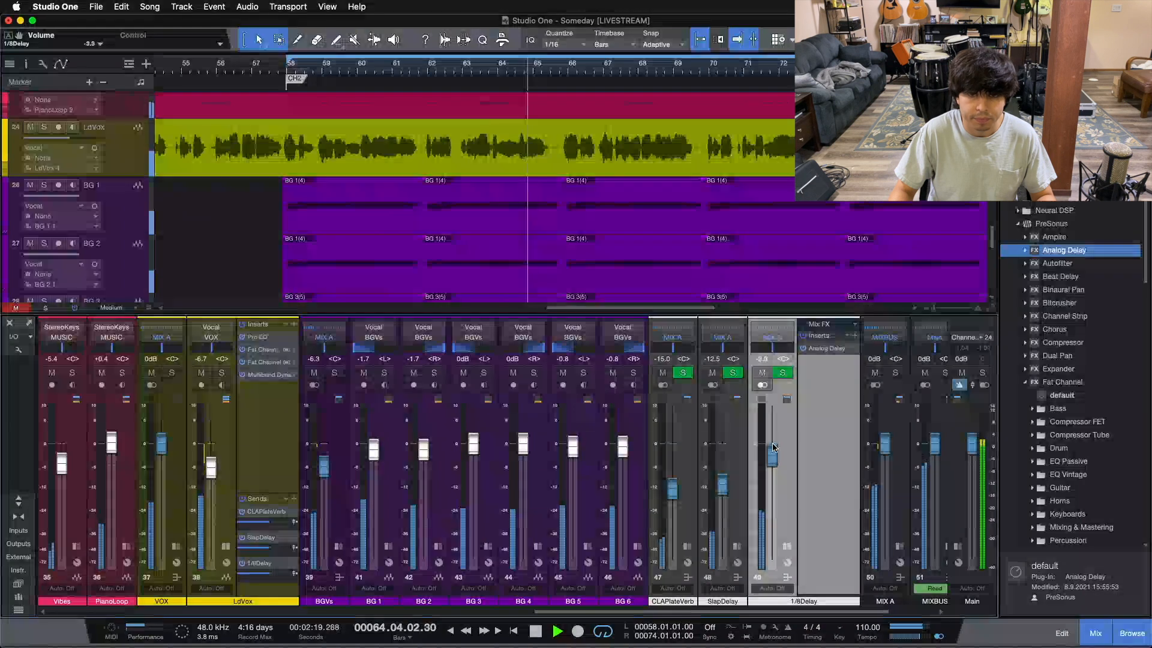
scroll(773, 447, "down", 2)
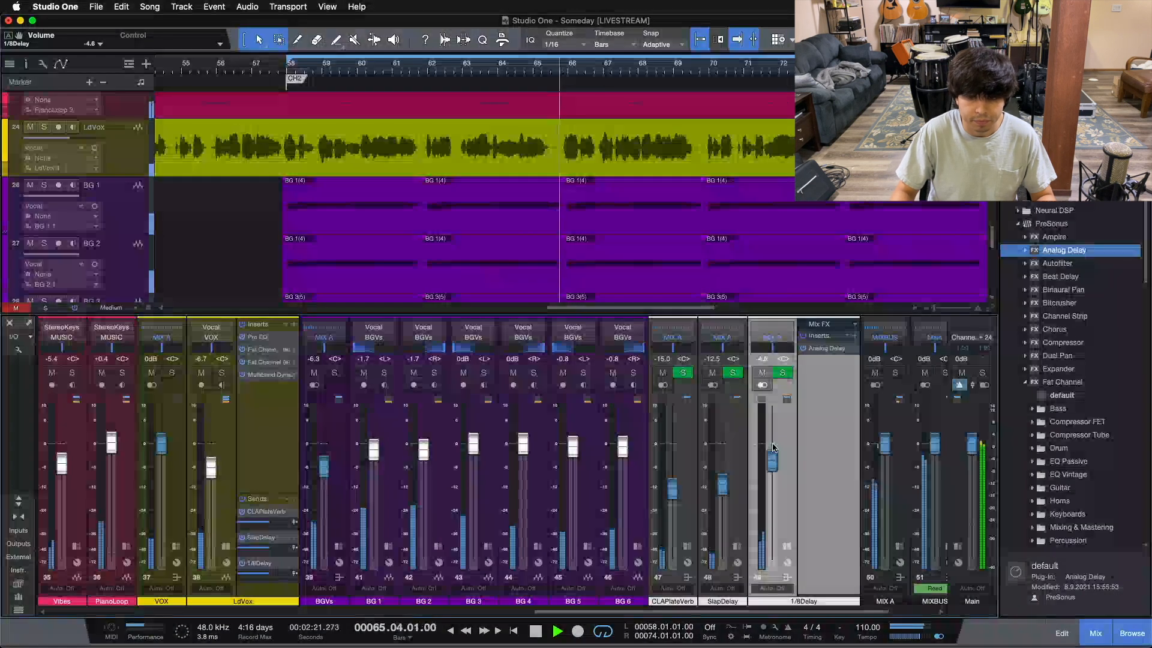
scroll(773, 447, "down", 2)
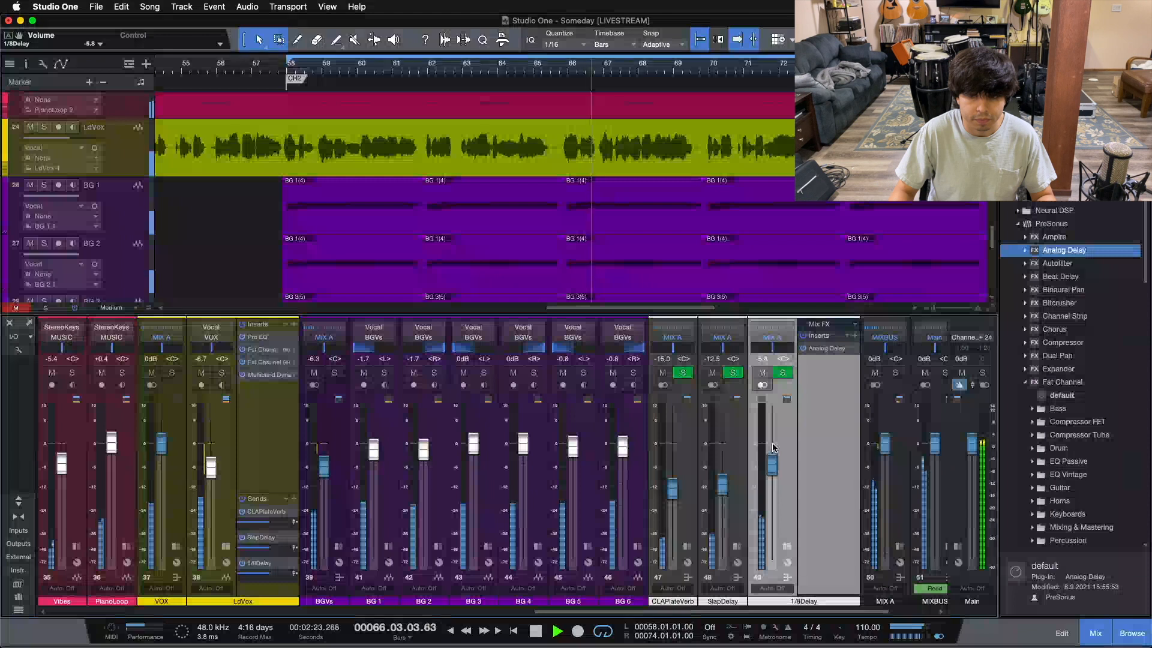
scroll(773, 447, "down", 2)
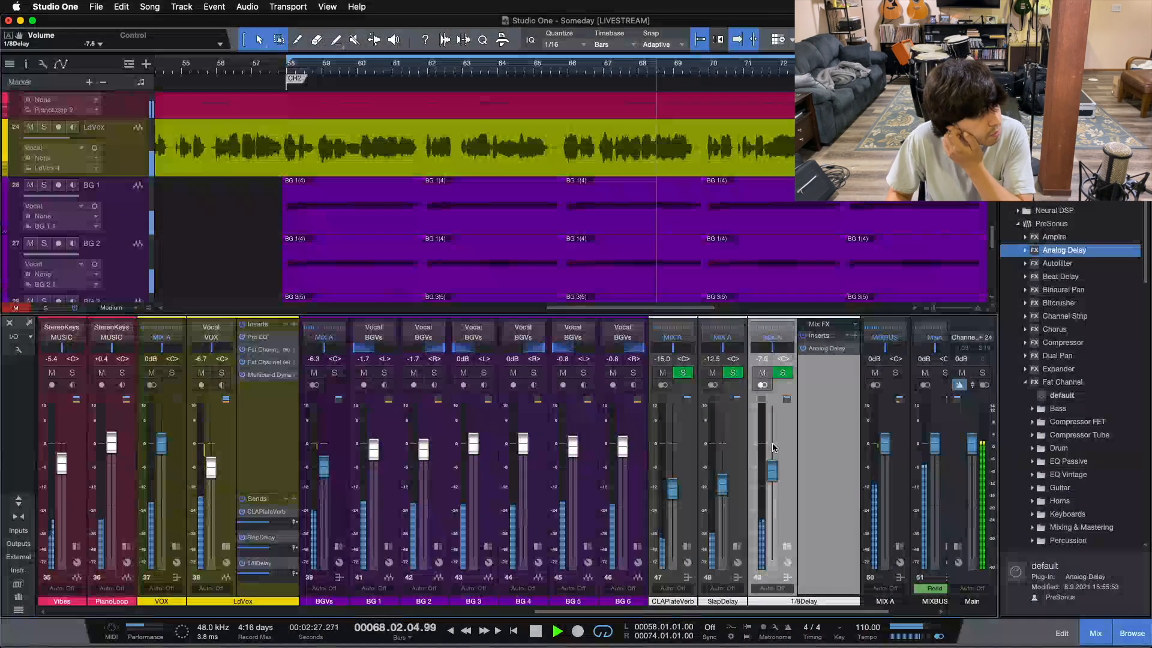
Lower the 1/8Delay bus fader further during playback to about -10 dB.
scroll(780, 468, "down", 2)
scroll(783, 473, "down", 2)
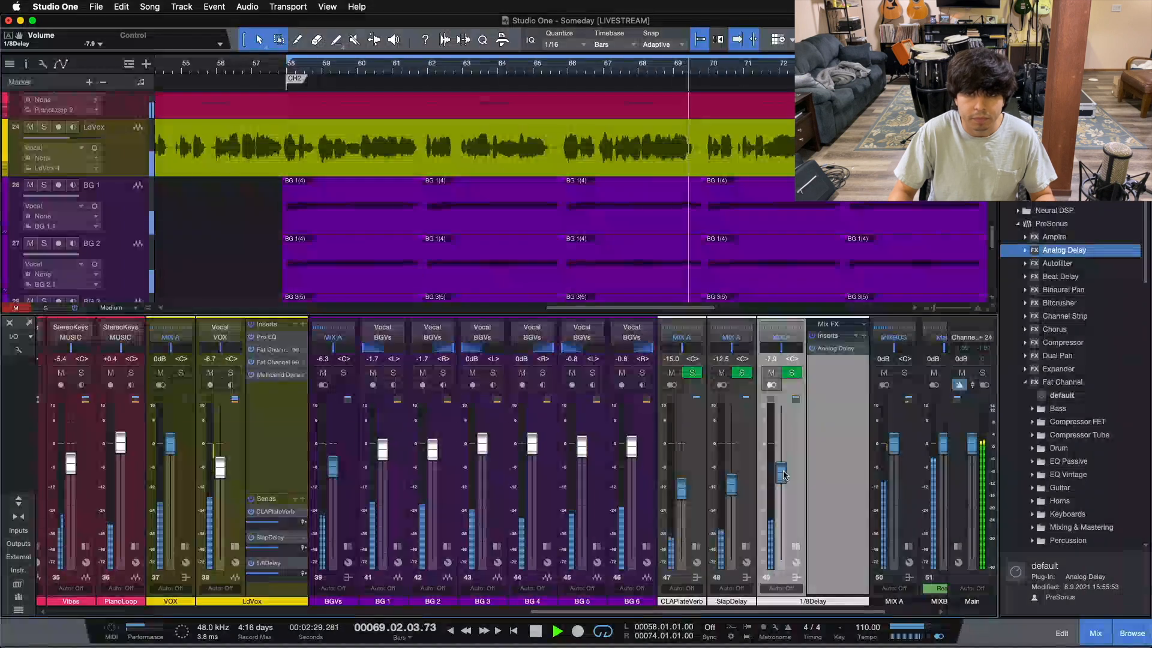
scroll(782, 474, "down", 2)
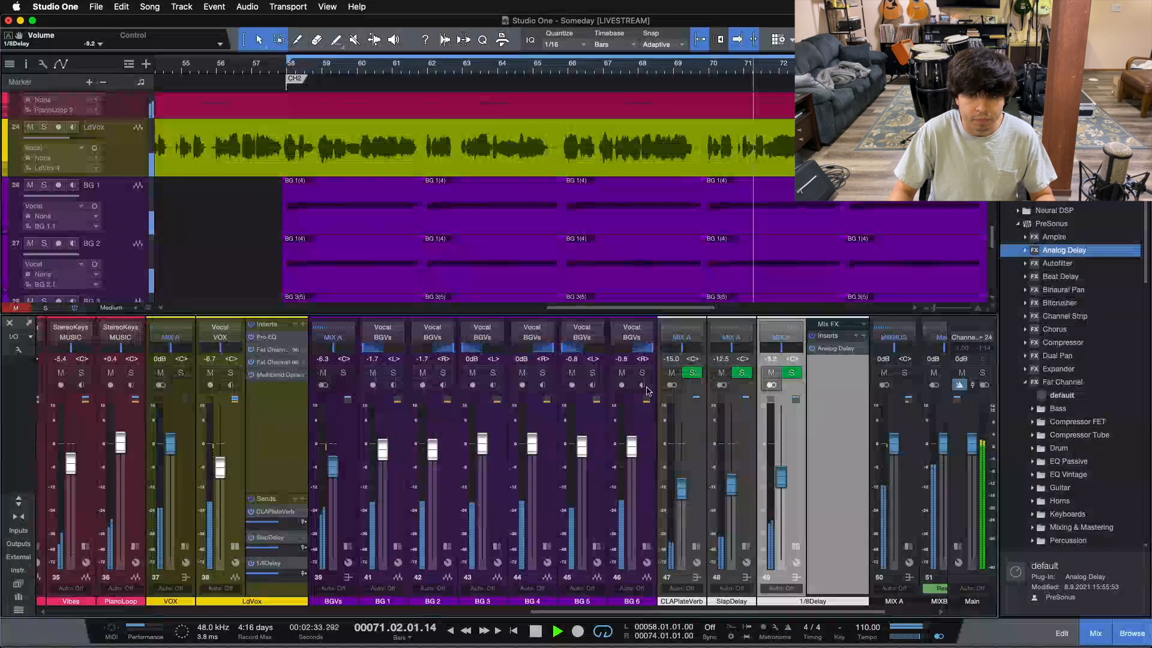
scroll(782, 479, "down", 1)
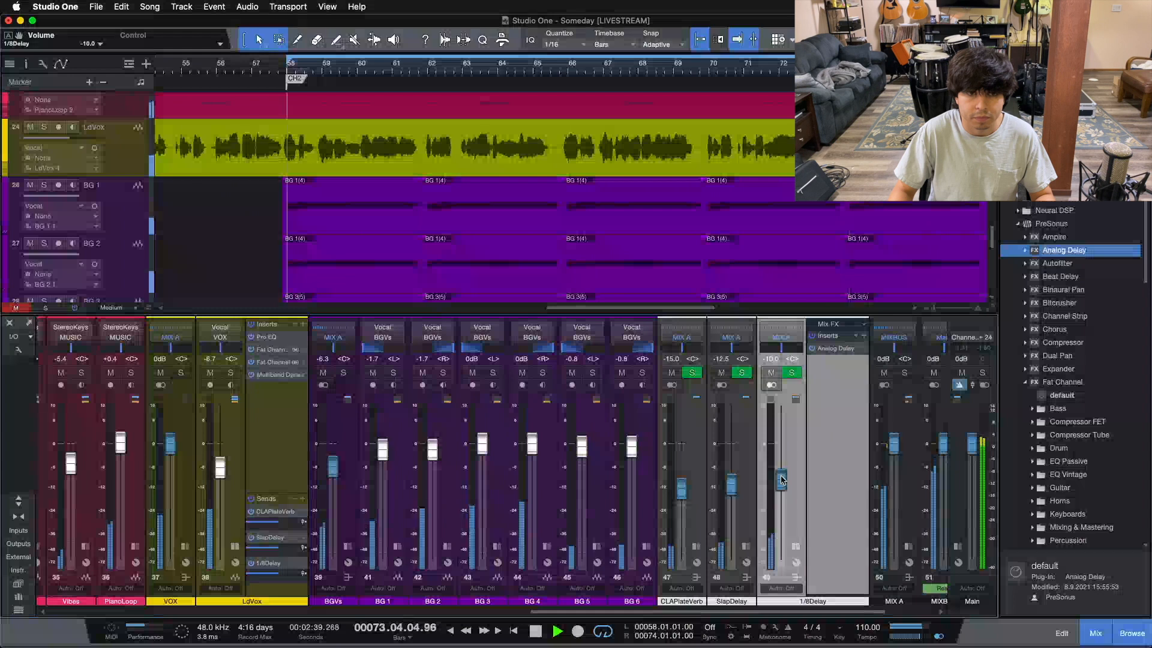
Compare the mix with and without the 1/8Delay bus while SlapDelay and CLAPlateVerb are muted, and unmute all three.
left_click(721, 373)
left_click(671, 372)
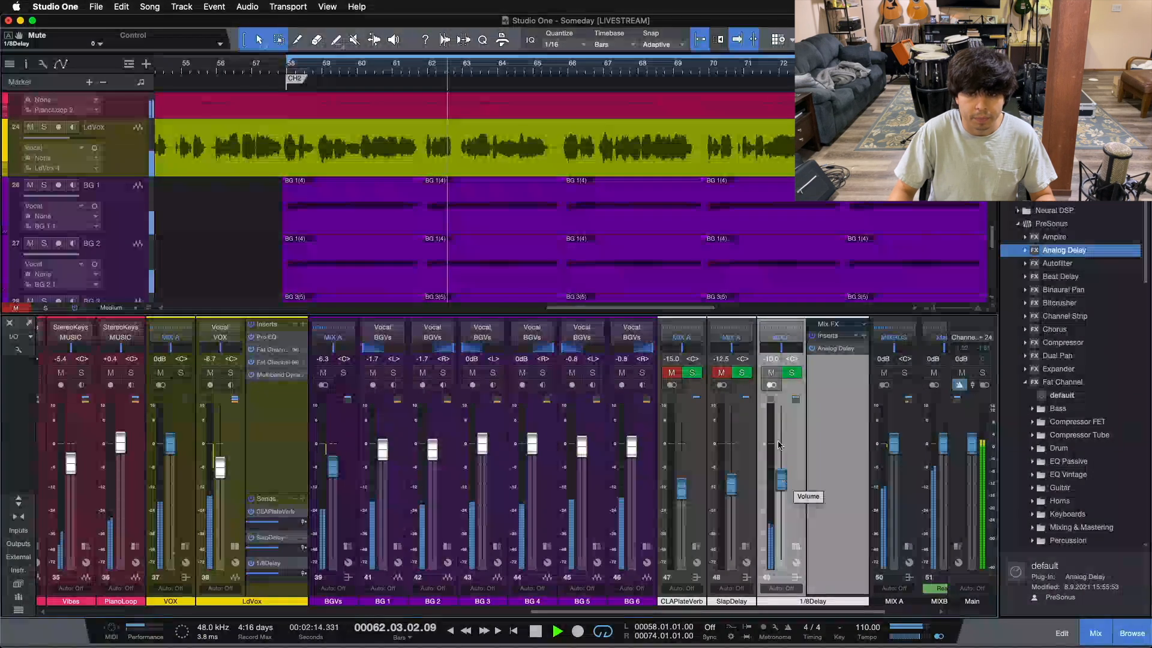
left_click(773, 372)
left_click(772, 373)
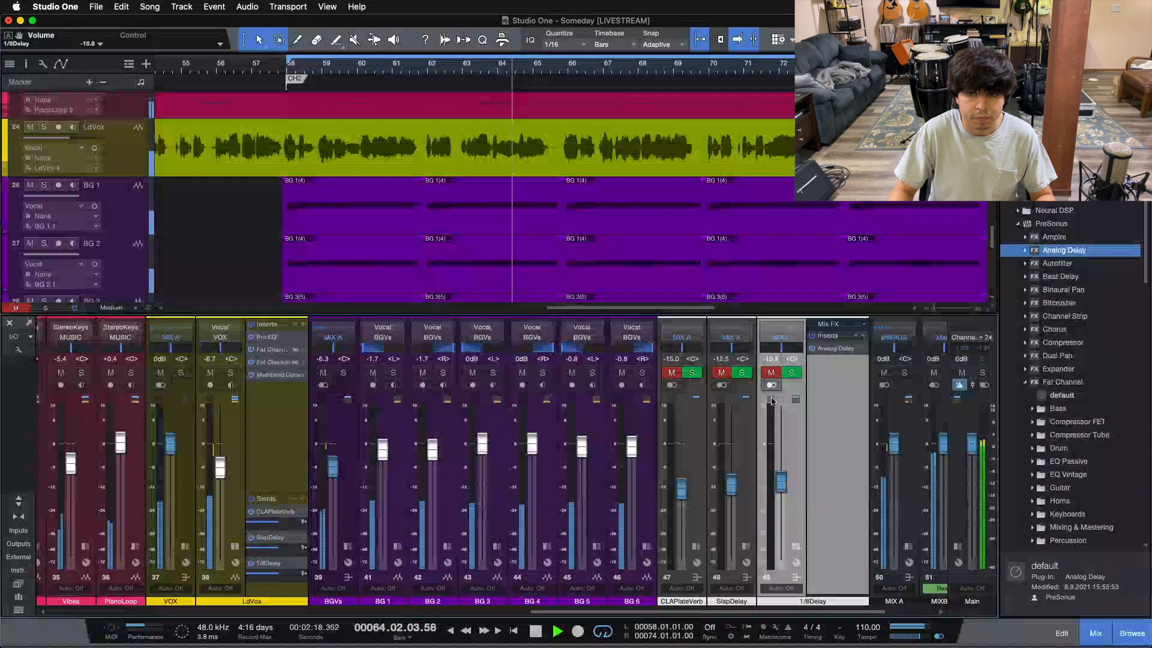
left_click(722, 373)
left_click(672, 372)
Lower SlapDelay to about -13.3 dB and 1/8Delay to about -12.5 dB, toggling the 1/8Delay mute to compare.
left_click_drag(731, 487, 731, 491)
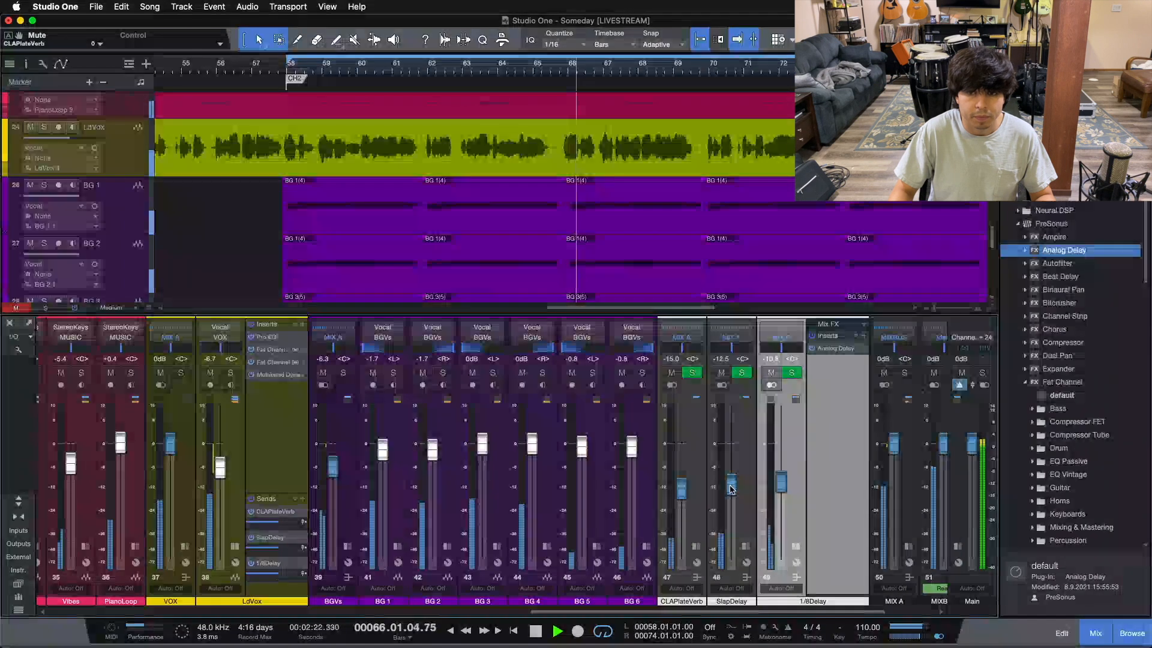
left_click(773, 372)
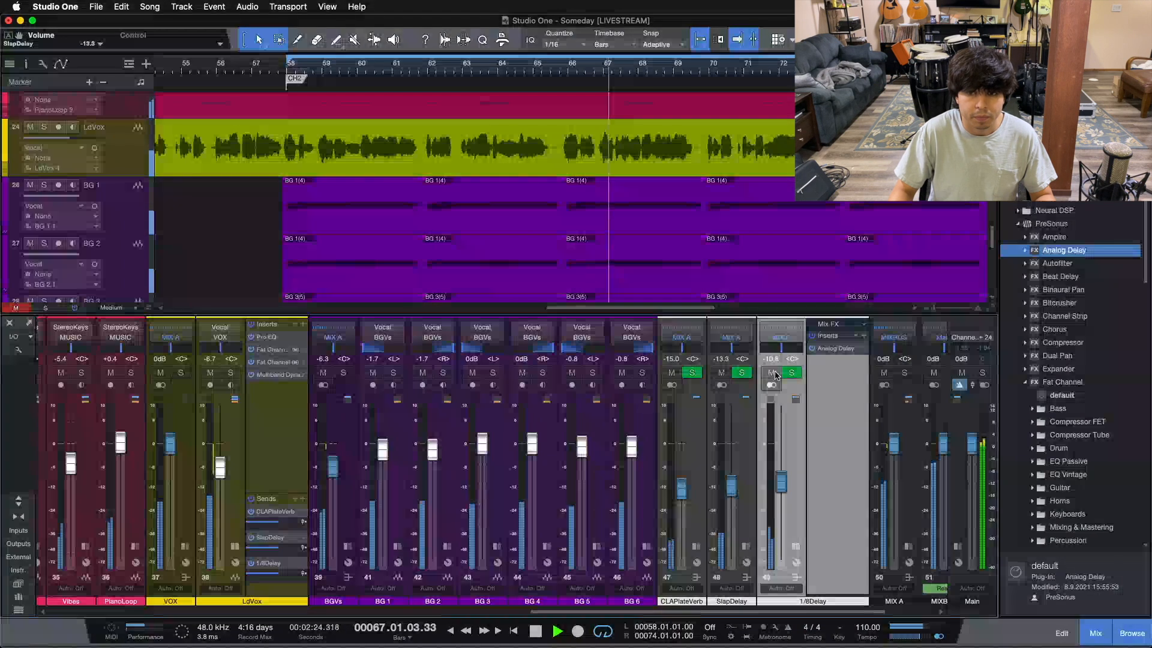
left_click_drag(786, 489, 784, 493)
left_click(772, 373)
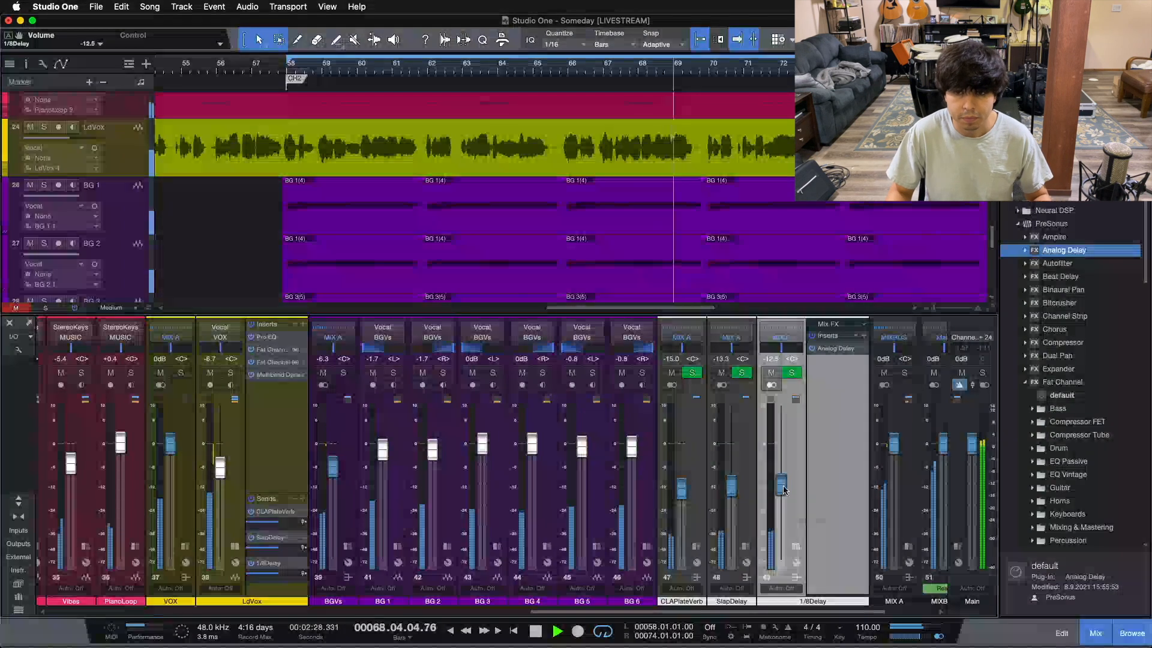
left_click(773, 373)
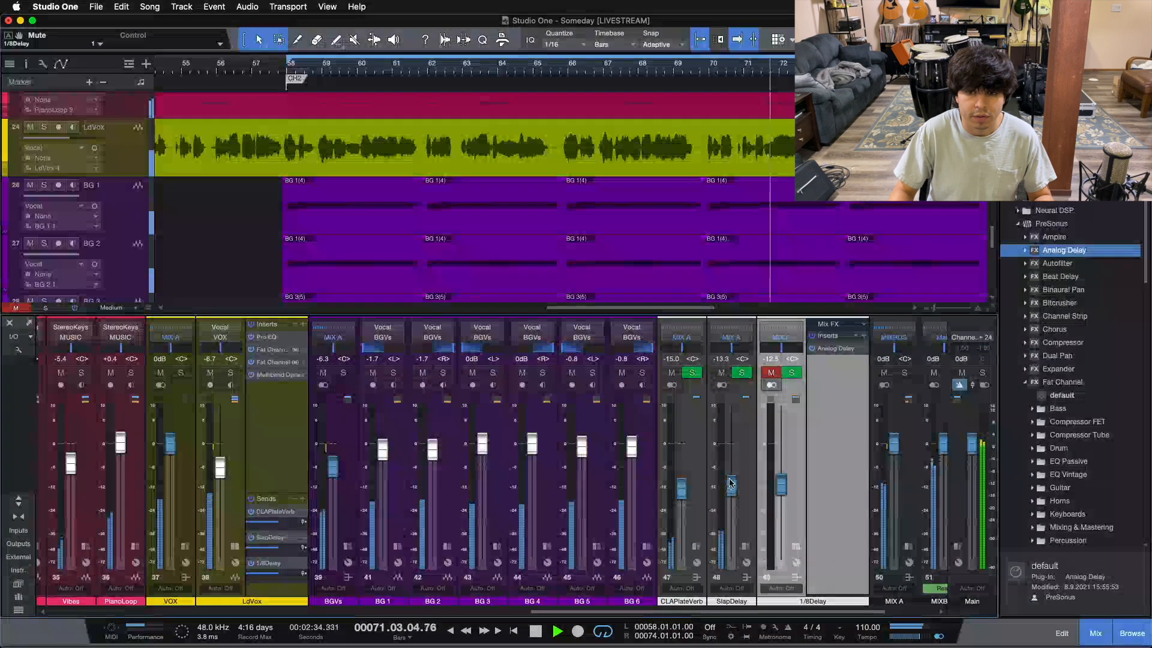
left_click(772, 373)
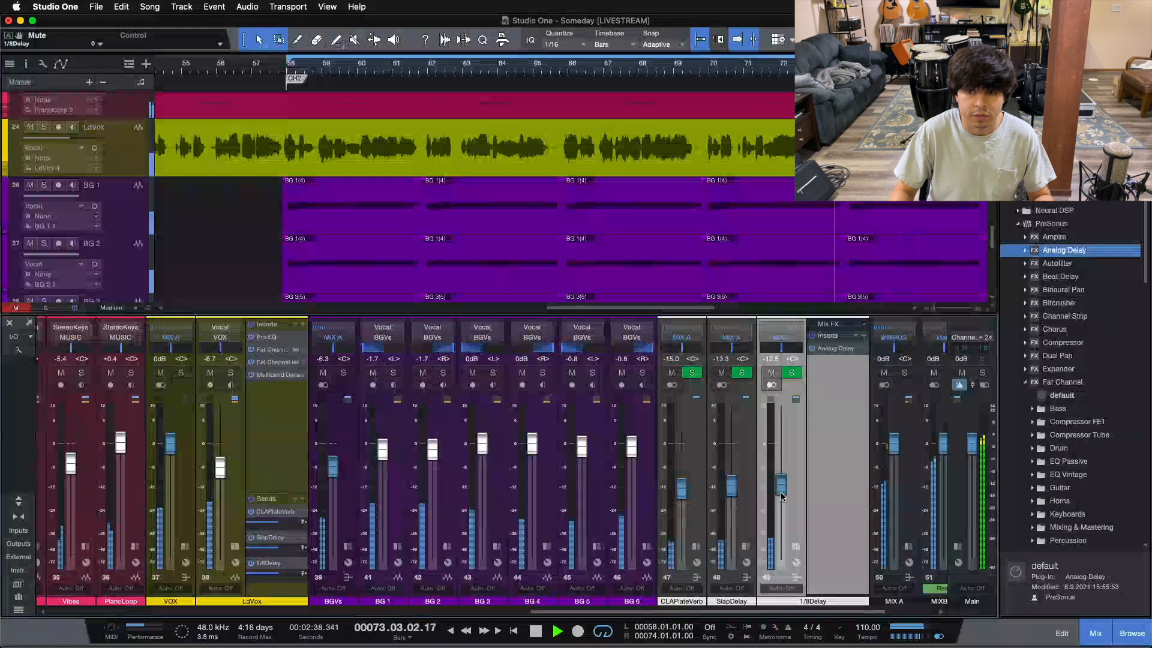
Recheck the mix by toggling the 1/8Delay mute, raise SlapDelay to -12.5 dB, collapse the 1/8Delay channel, and stop playback.
left_click(772, 373)
left_click(772, 375)
left_click_drag(732, 486, 735, 484)
left_click(796, 546)
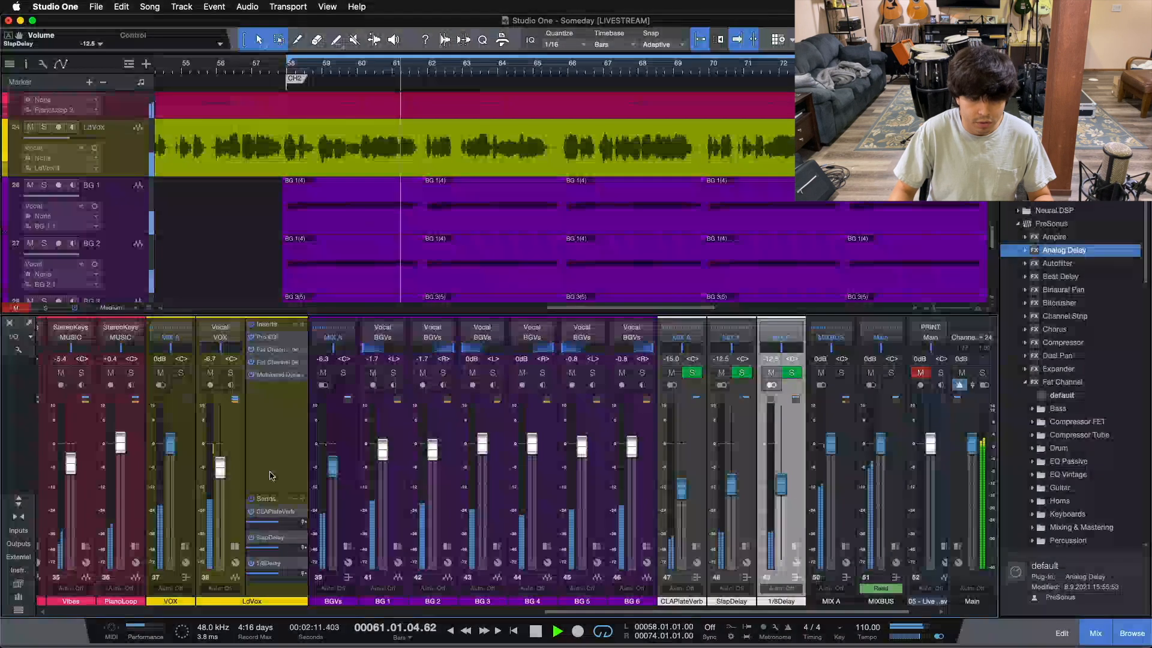
key("space")
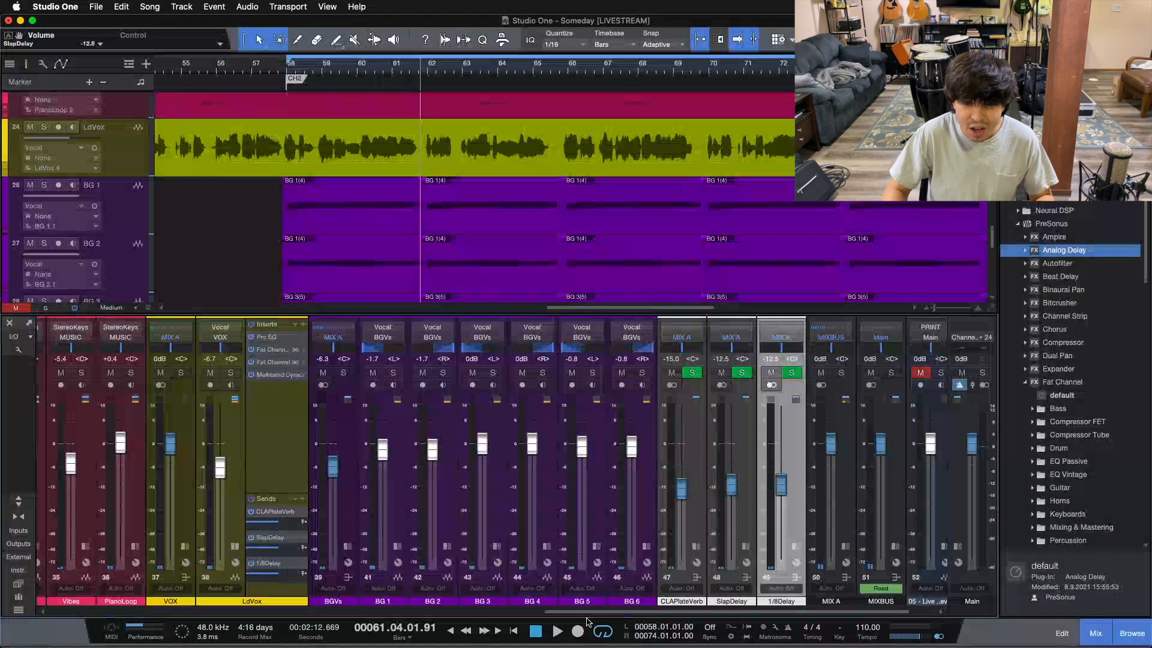
Add a new bus channel beside 1/8Delay and name it 1/4Delay.
scroll(710, 552, "right", 2)
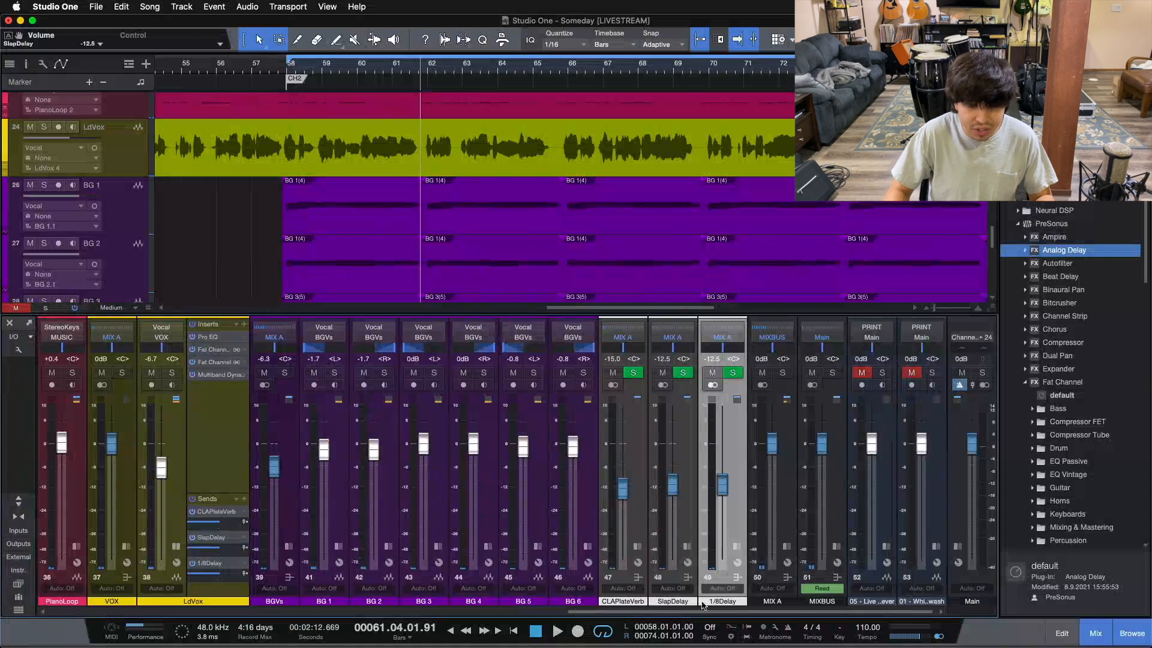
right_click(730, 513)
left_click(803, 428)
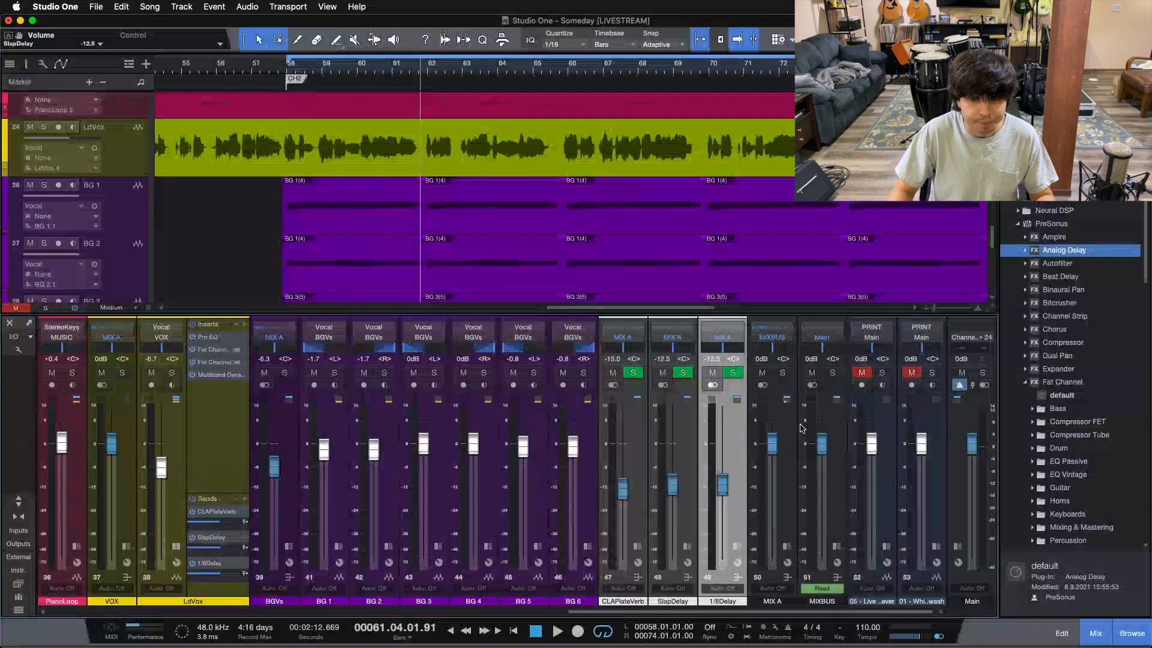
double_click(749, 602)
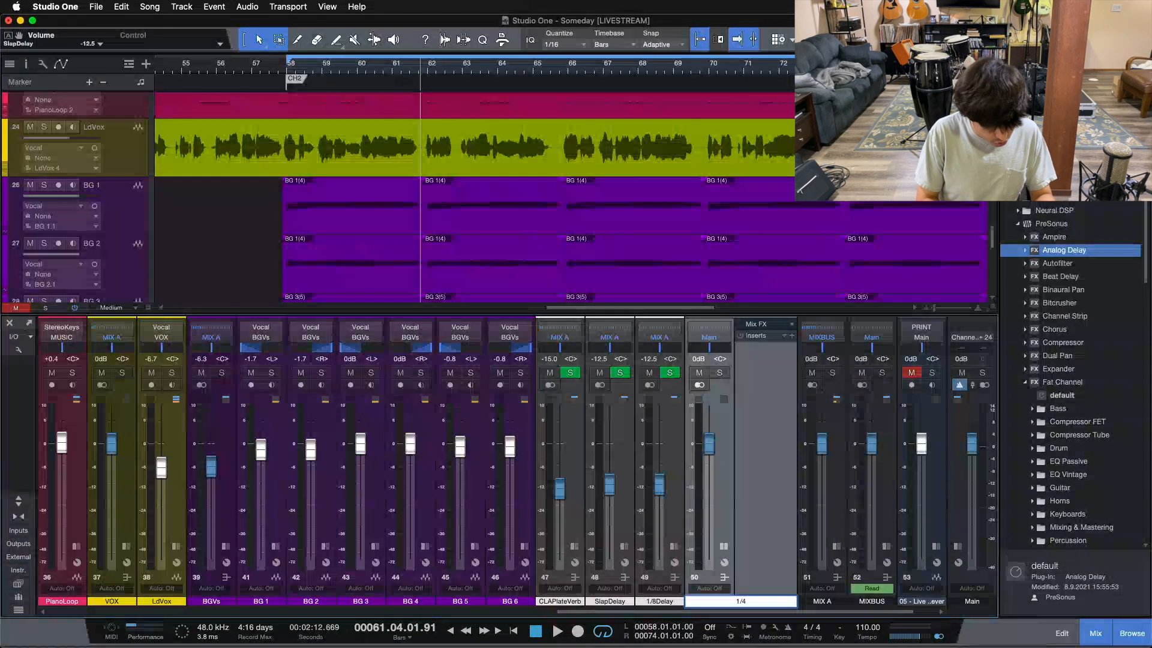
key("Return")
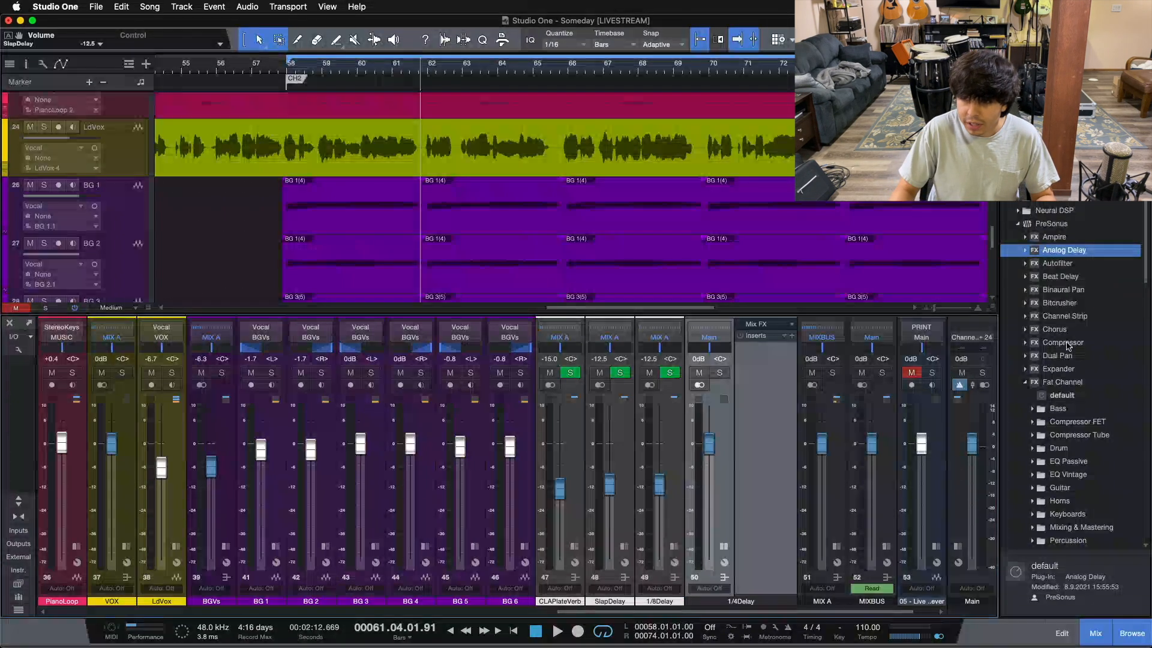
Insert Beat Delay on the 1/4Delay bus, route its output to MIX A, and make the bus solo-safe.
left_click_drag(1068, 283, 765, 361)
left_click_drag(654, 249, 482, 283)
left_click(700, 343)
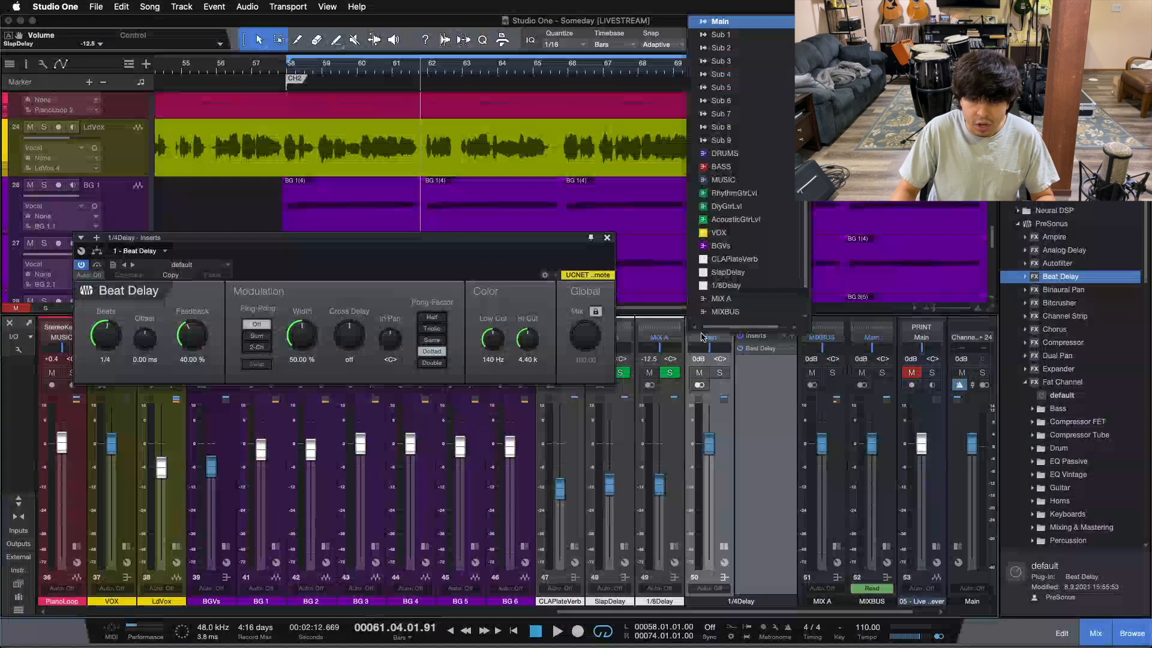
left_click(722, 294)
left_click(719, 373)
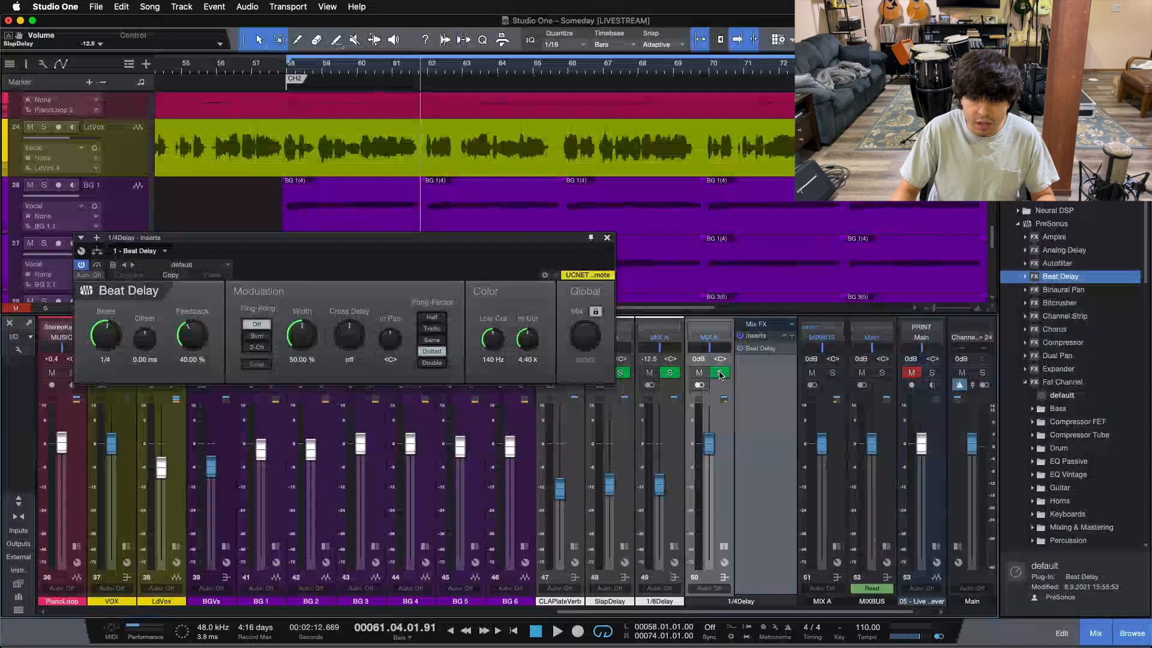
Color the 1/4Delay bus white and add a send from LdVox to 1/4Delay.
left_click(858, 601)
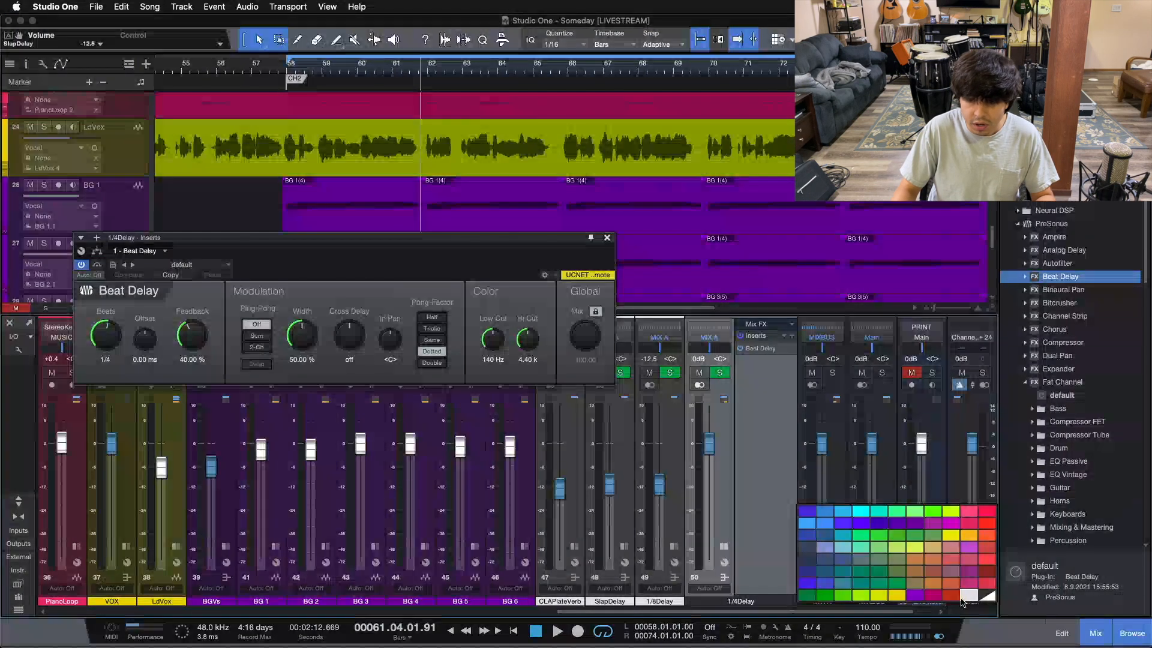
left_click(965, 601)
left_click(175, 547)
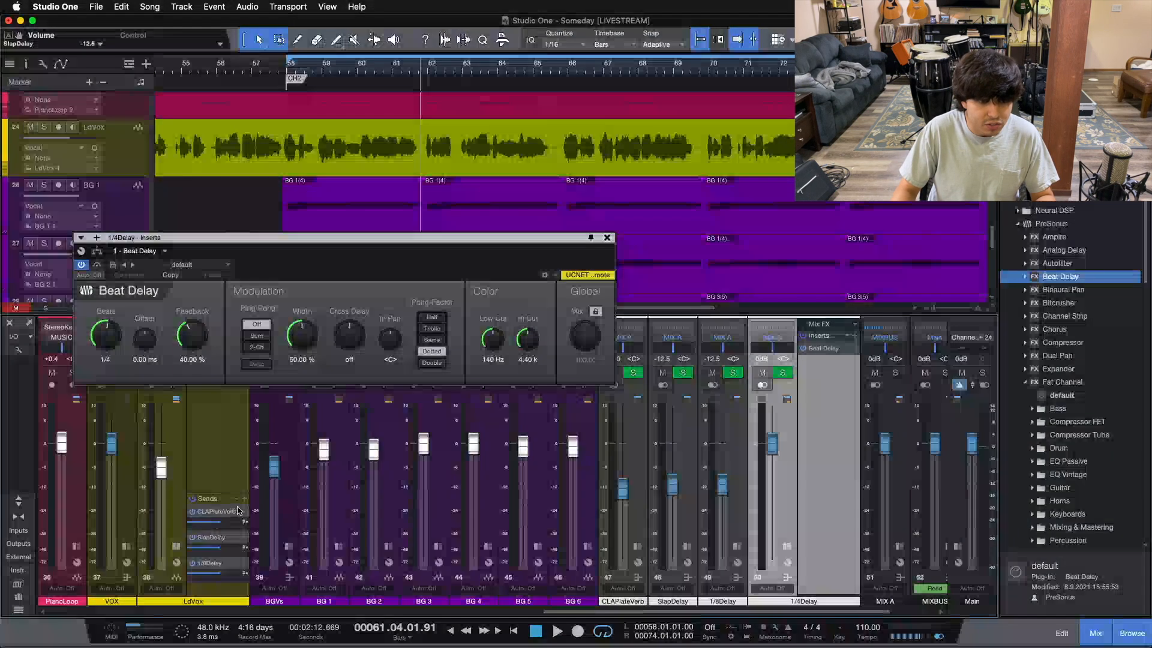
left_click(244, 498)
left_click(286, 415)
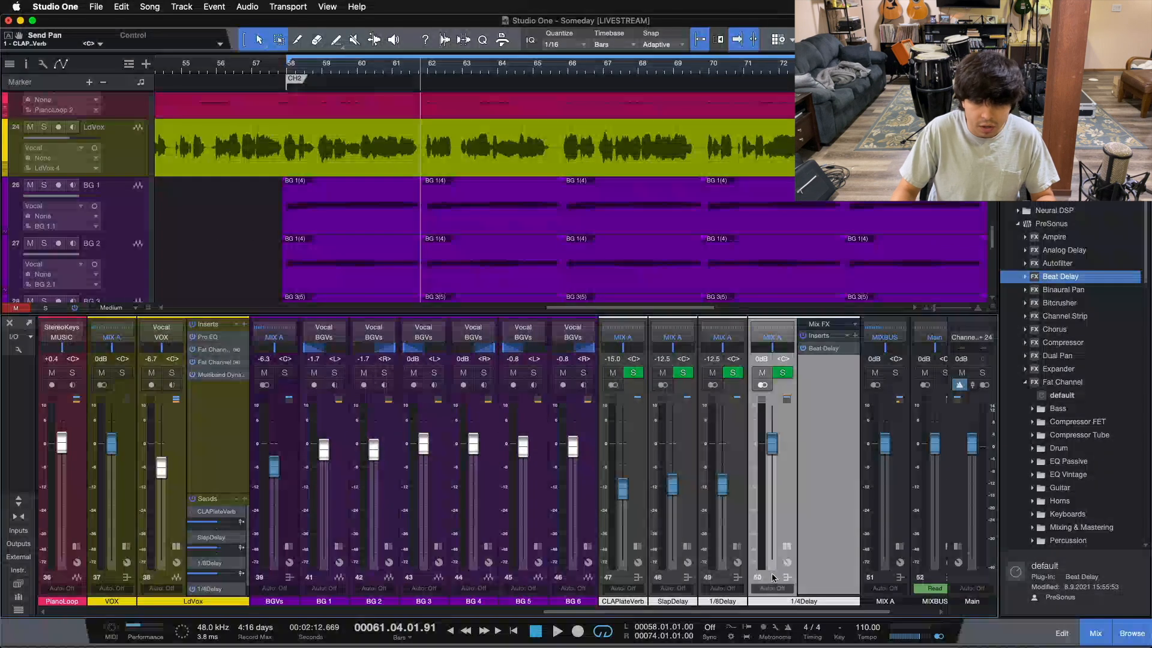
Solo the 1/4Delay bus during playback and set its Beat Delay to 100% width and 0% feedback.
left_click(788, 373)
key("space")
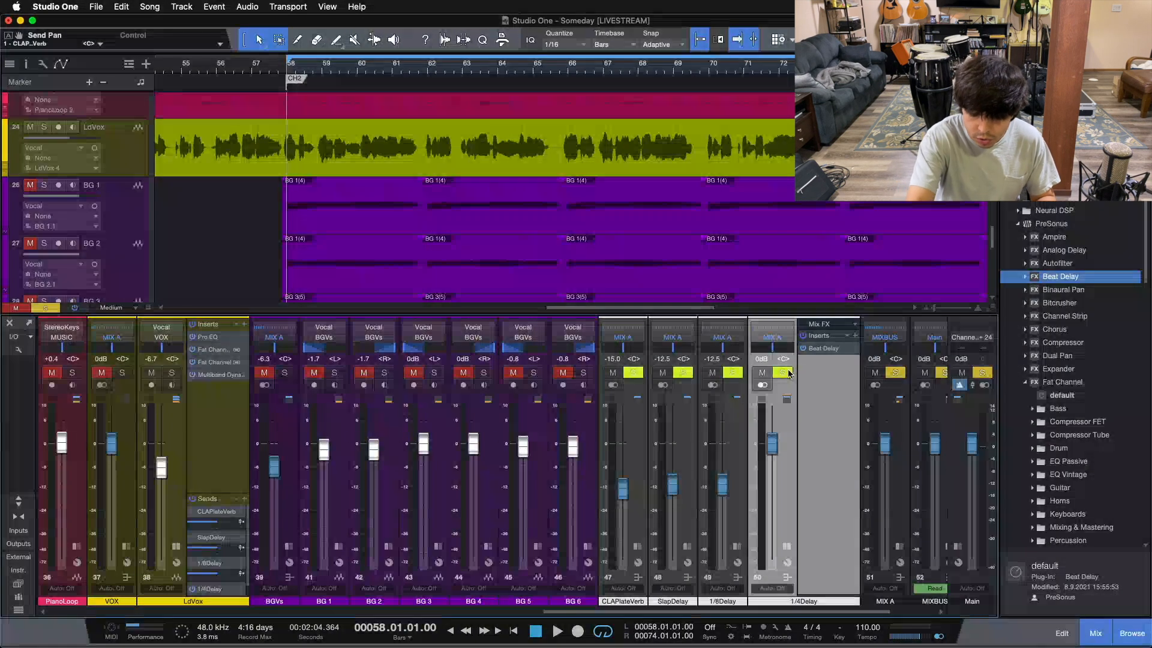
left_click(823, 348)
left_click_drag(329, 259, 487, 295)
left_click_drag(462, 372, 474, 192)
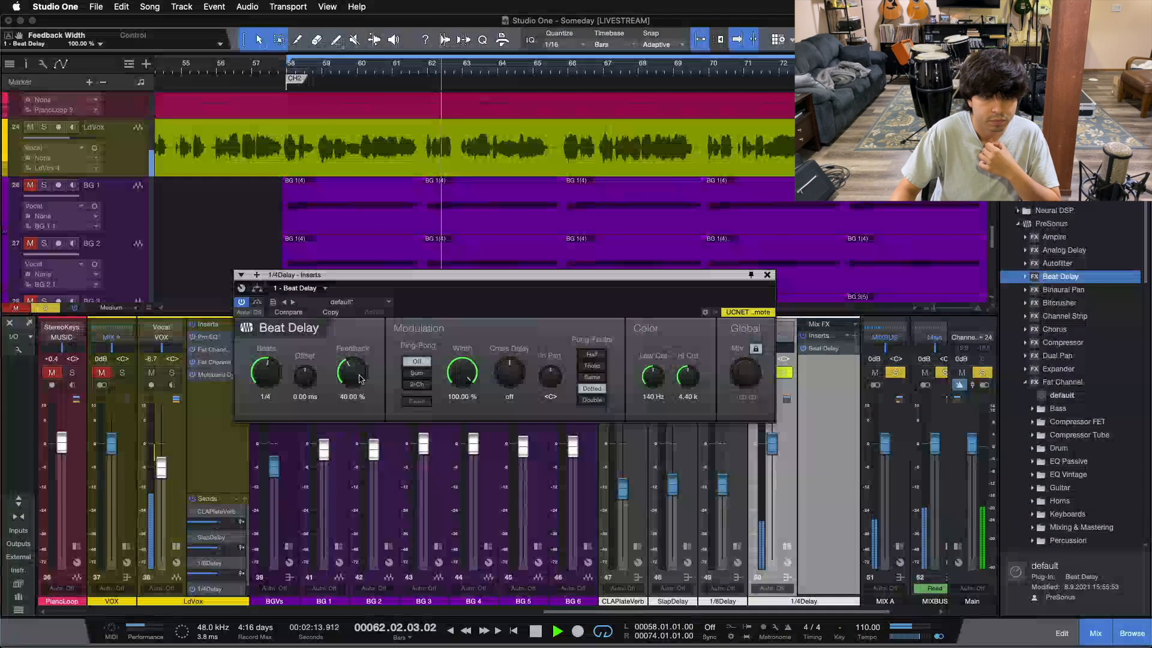
left_click_drag(360, 378, 308, 377)
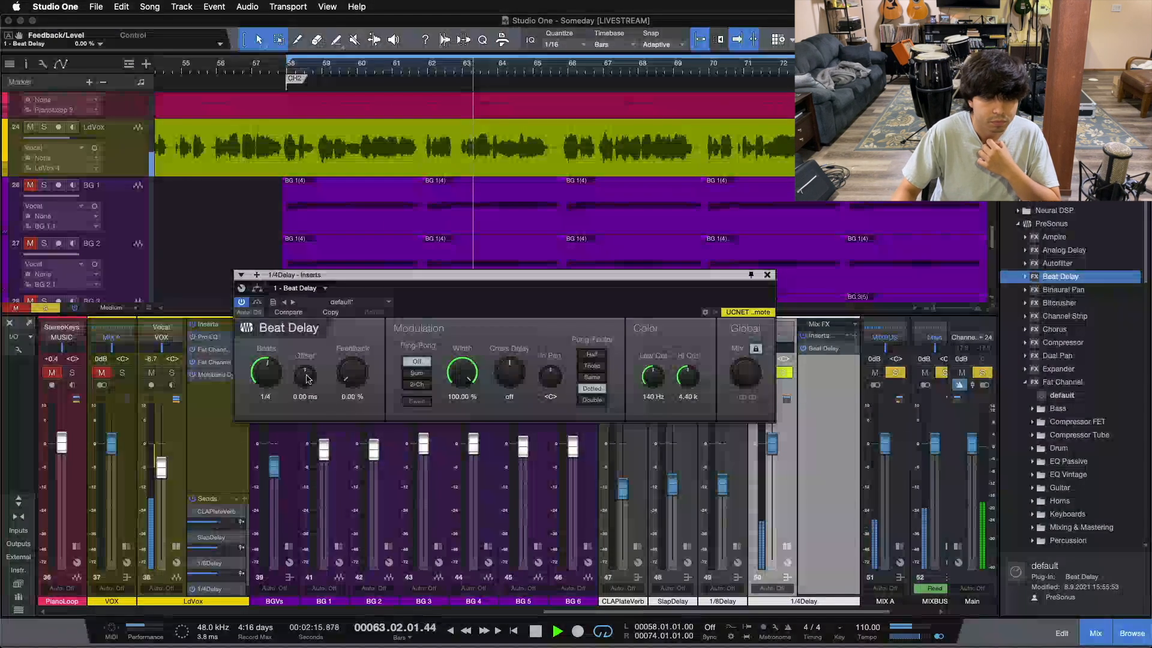
scroll(307, 378, "up", 3)
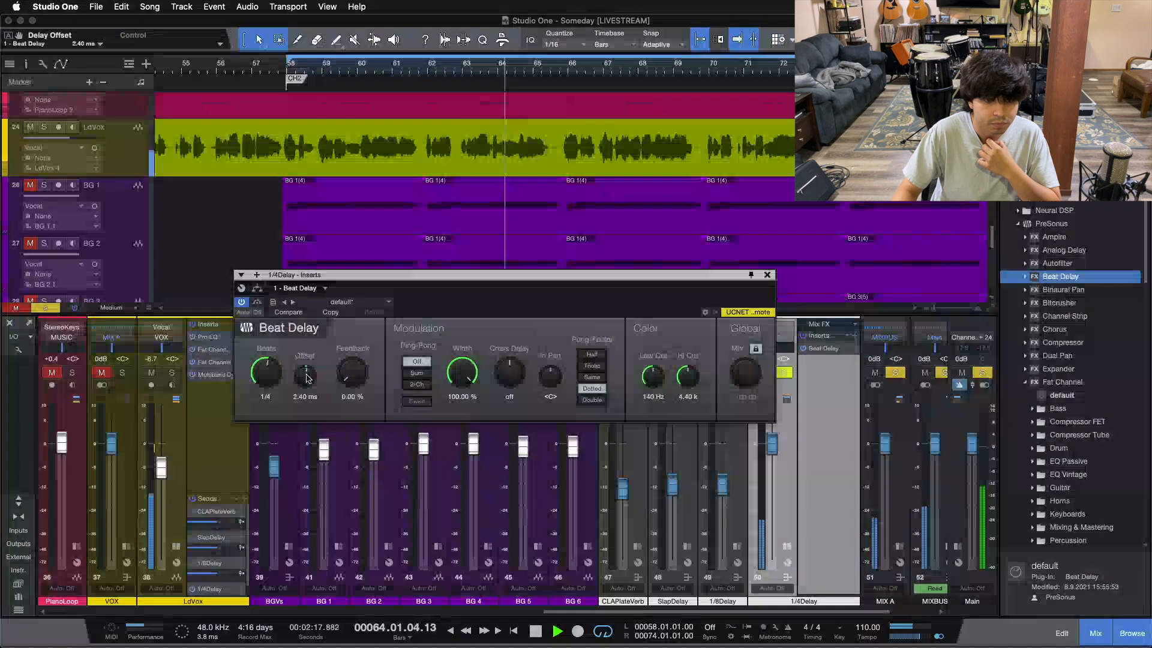
scroll(307, 377, "up", 3)
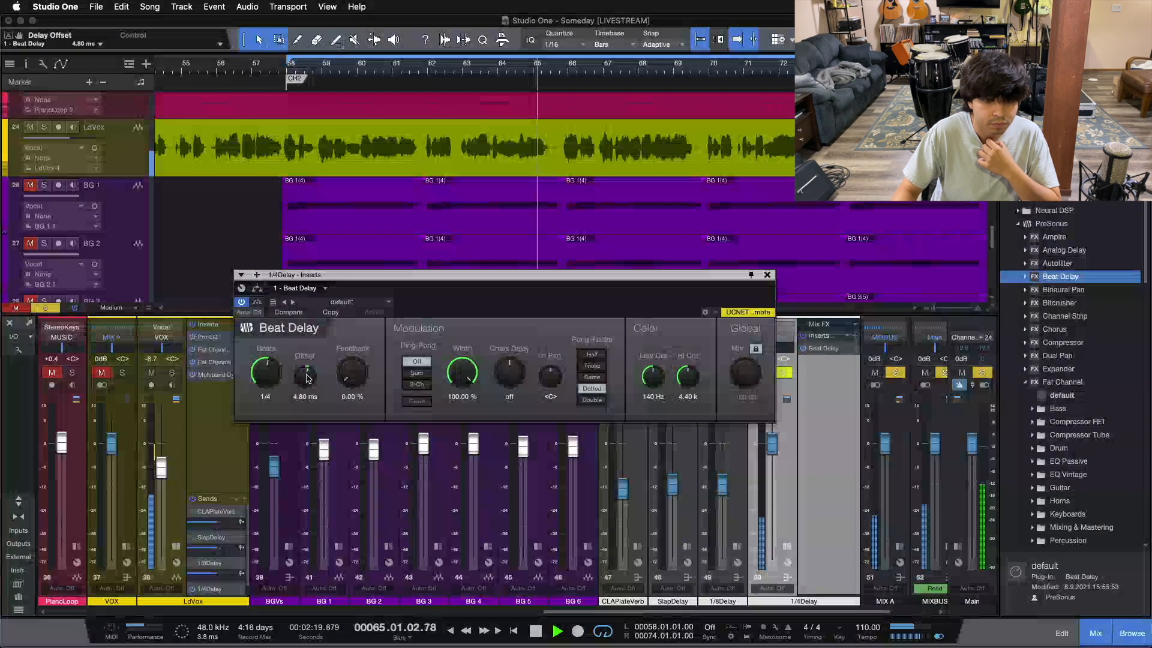
left_click(307, 376, "alt")
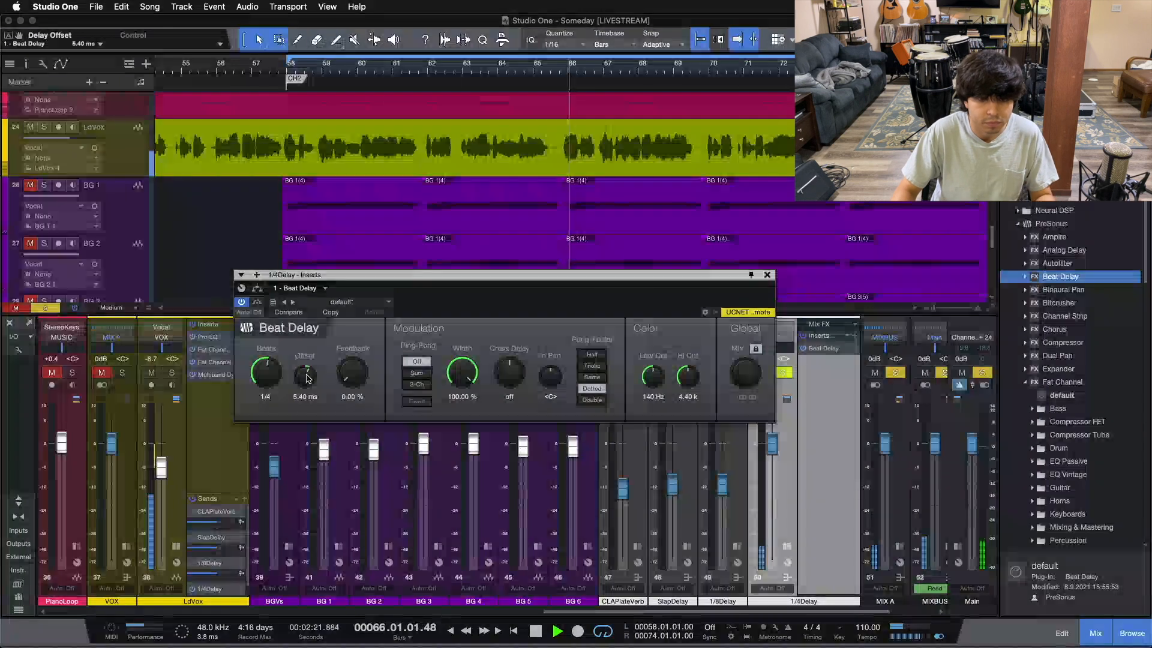
Set the Beat Delay's cross delay to R 10 ms.
scroll(518, 375, "up", 2)
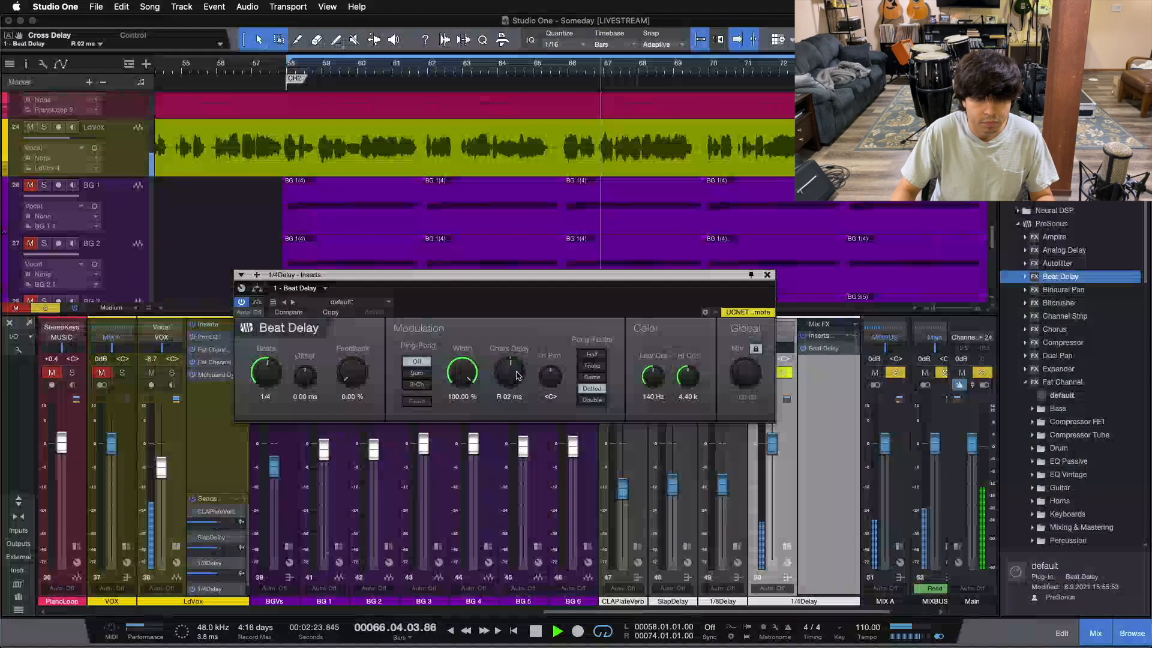
scroll(518, 375, "up", 4)
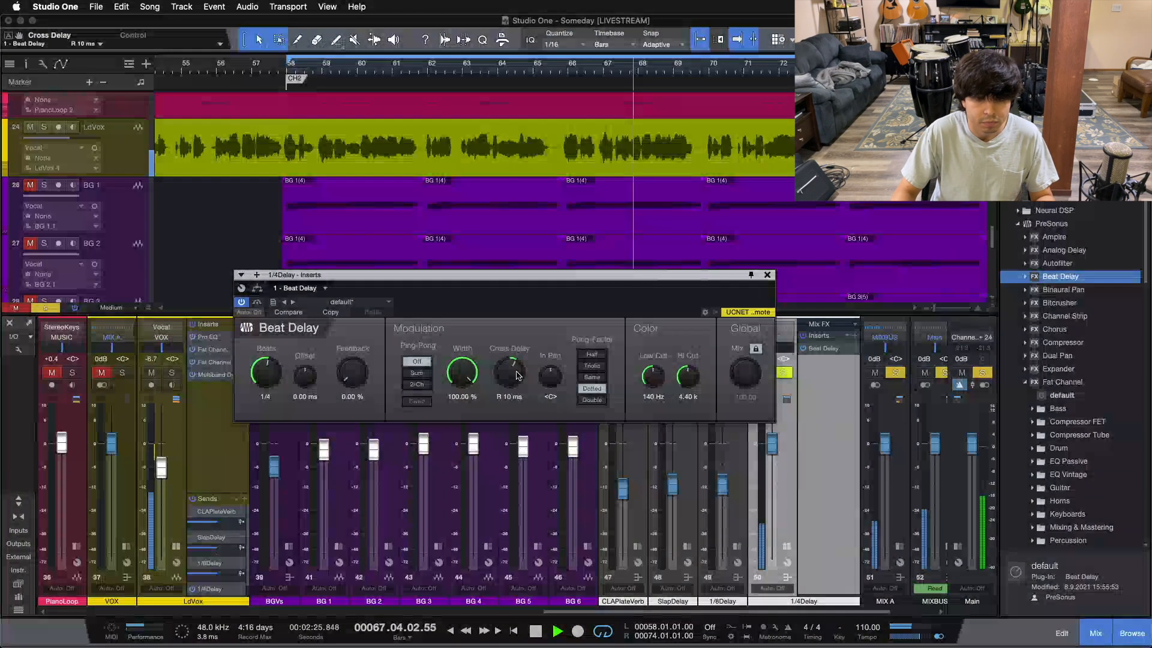
Filter the Beat Delay with a 250 Hz low cut and a 3.00 kHz high cut.
double_click(653, 397)
type("250")
key("Return")
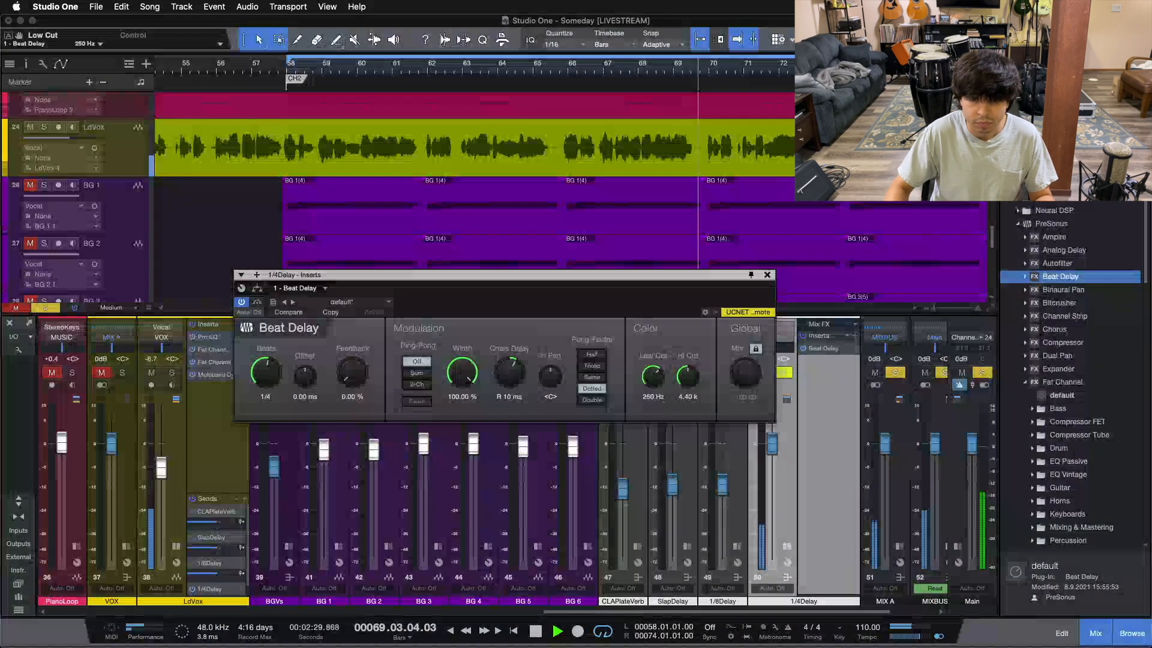
double_click(687, 396)
type("3000")
key("Return")
Raise the Beat Delay's offset to 10.20 ms.
left_click_drag(307, 387, 310, 381)
scroll(310, 382, "up", 5)
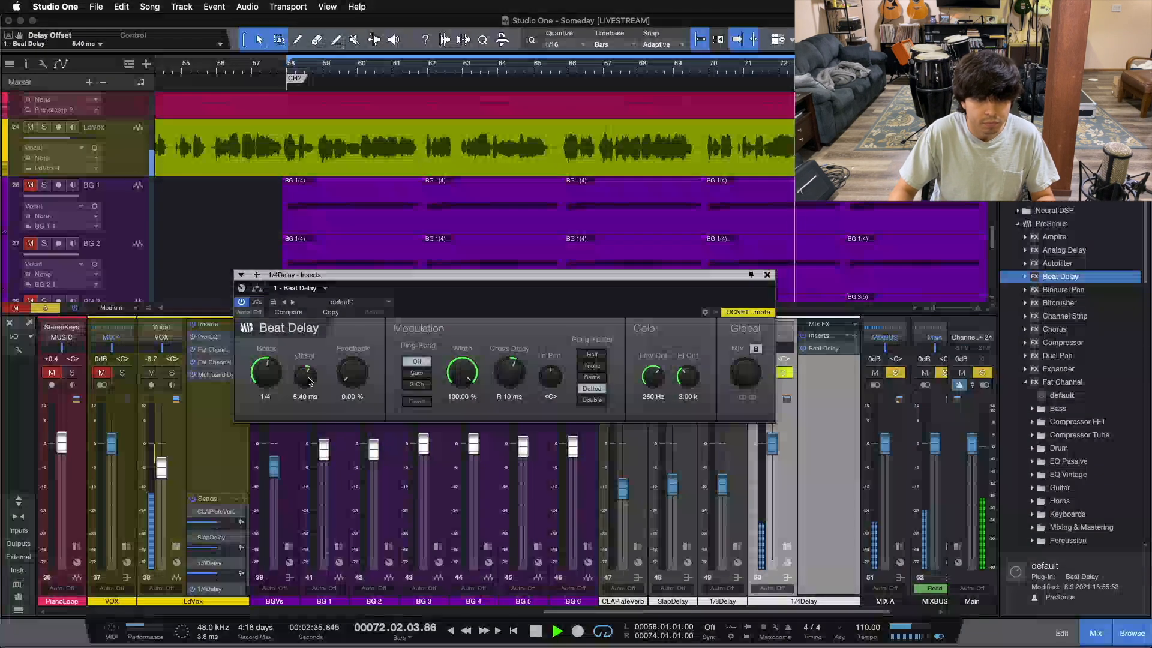
scroll(310, 382, "up", 2)
left_click_drag(309, 382, 309, 384)
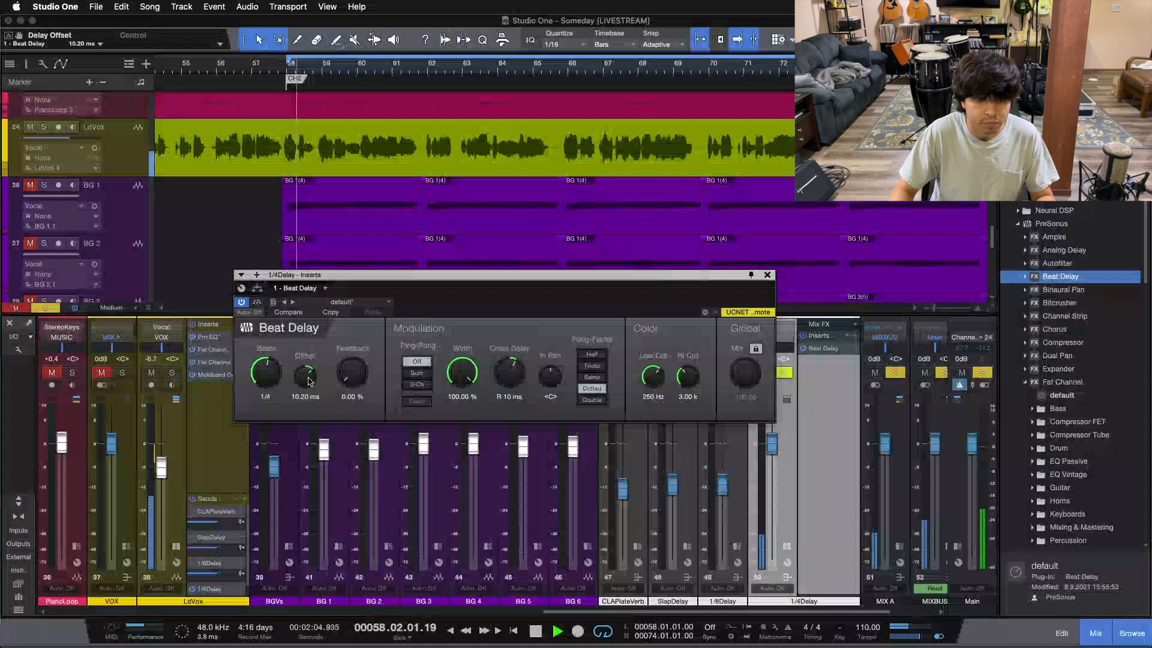
Switch the Beat Delay's ping-pong mode to Sum and audition the Double and Half pong factors, leaving it on Half.
left_click(424, 374)
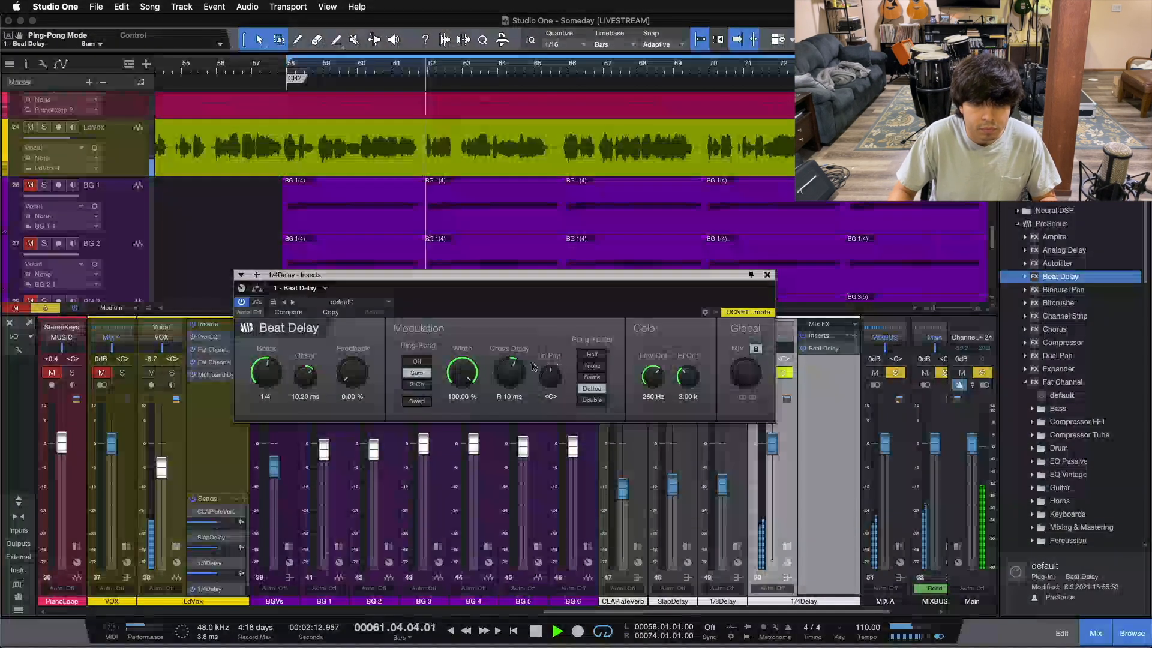
left_click(592, 399)
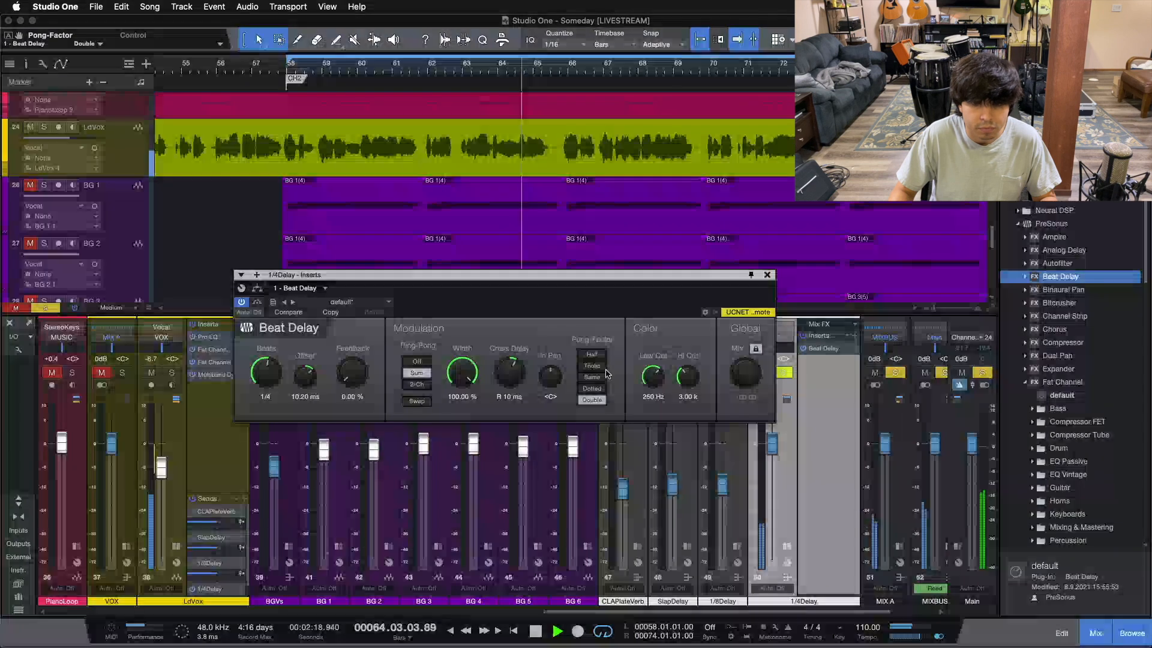
left_click(593, 355)
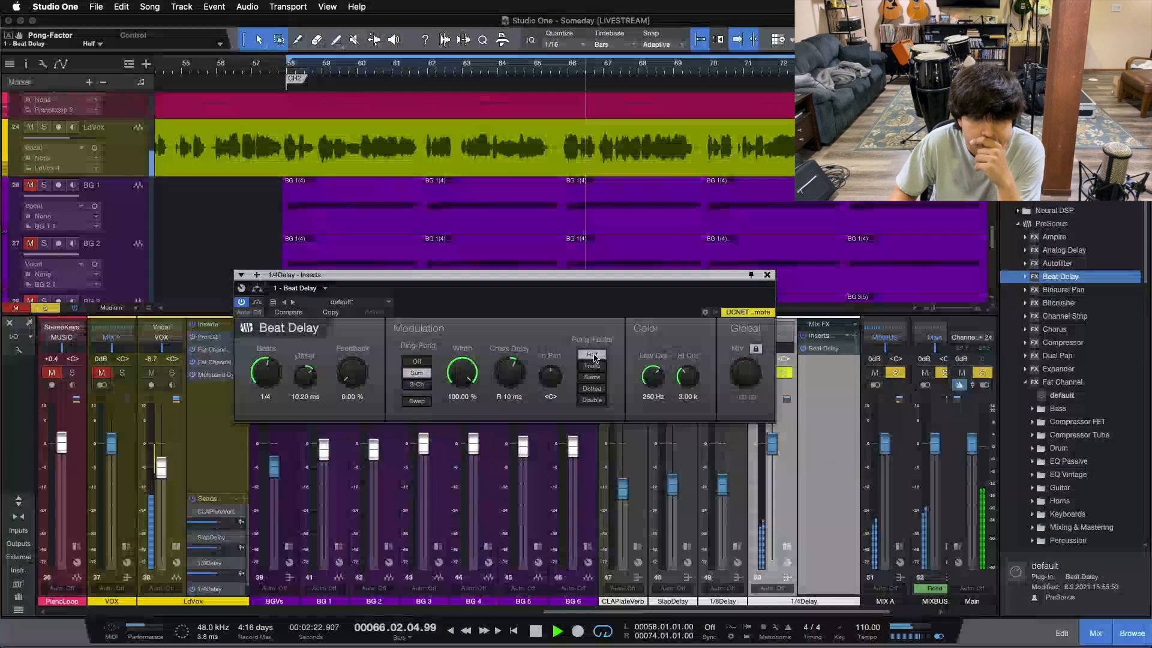
Try an off-centre input pan on the Beat Delay, and reset its input pan, offset and cross delay to their defaults.
left_click_drag(550, 371, 555, 380)
double_click(555, 379)
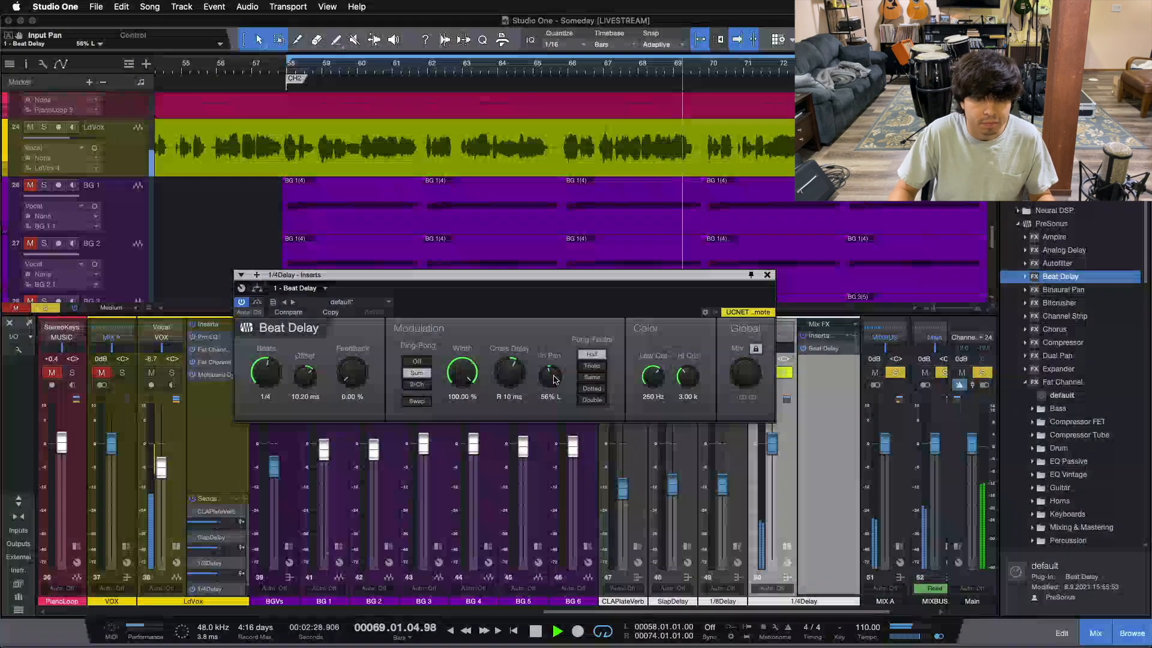
double_click(311, 370)
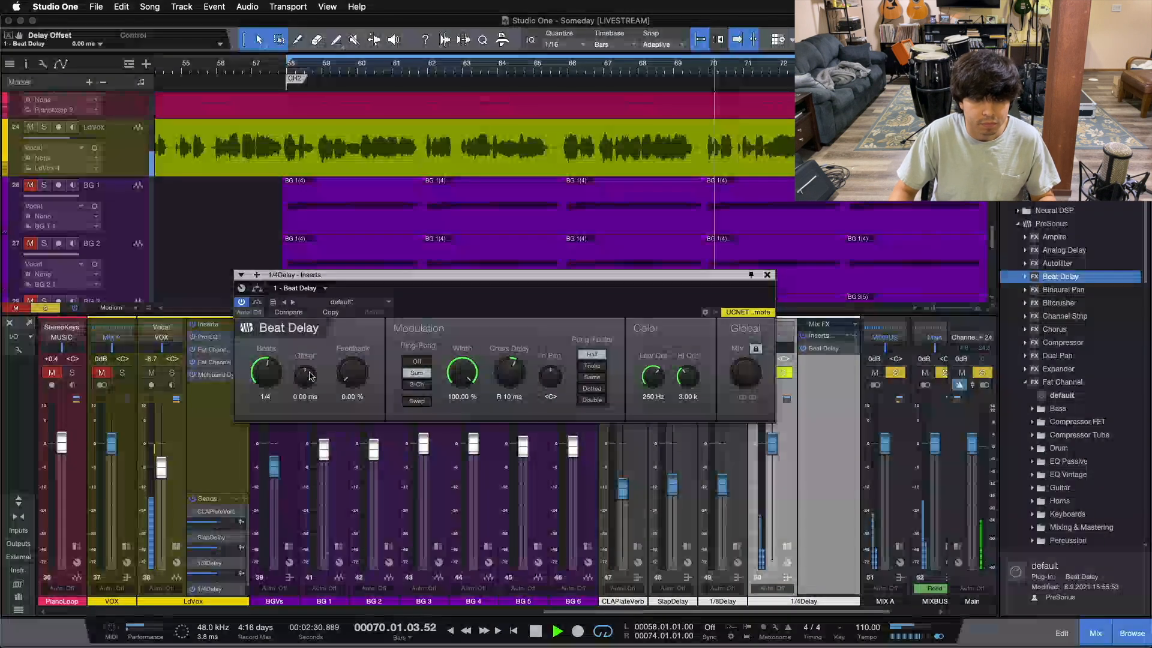
double_click(507, 370)
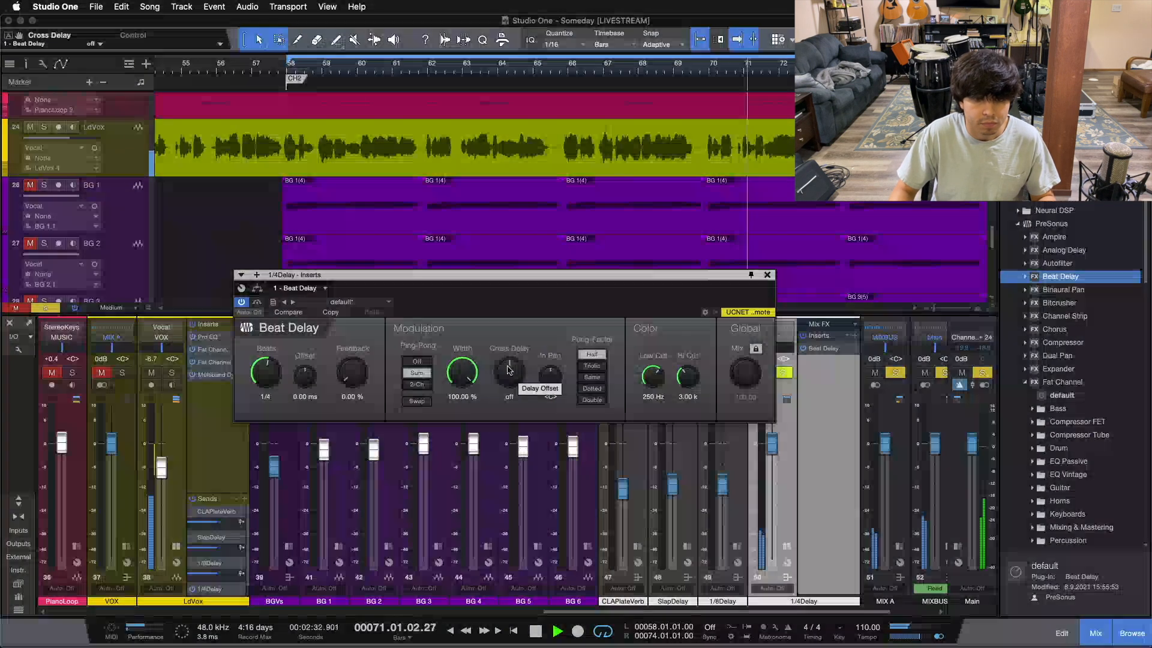
Raise the Beat Delay's offset to 10.20 ms and compare the 2-Ch and Sum ping-pong modes, leaving it on 2-Ch.
scroll(305, 375, "up", 3)
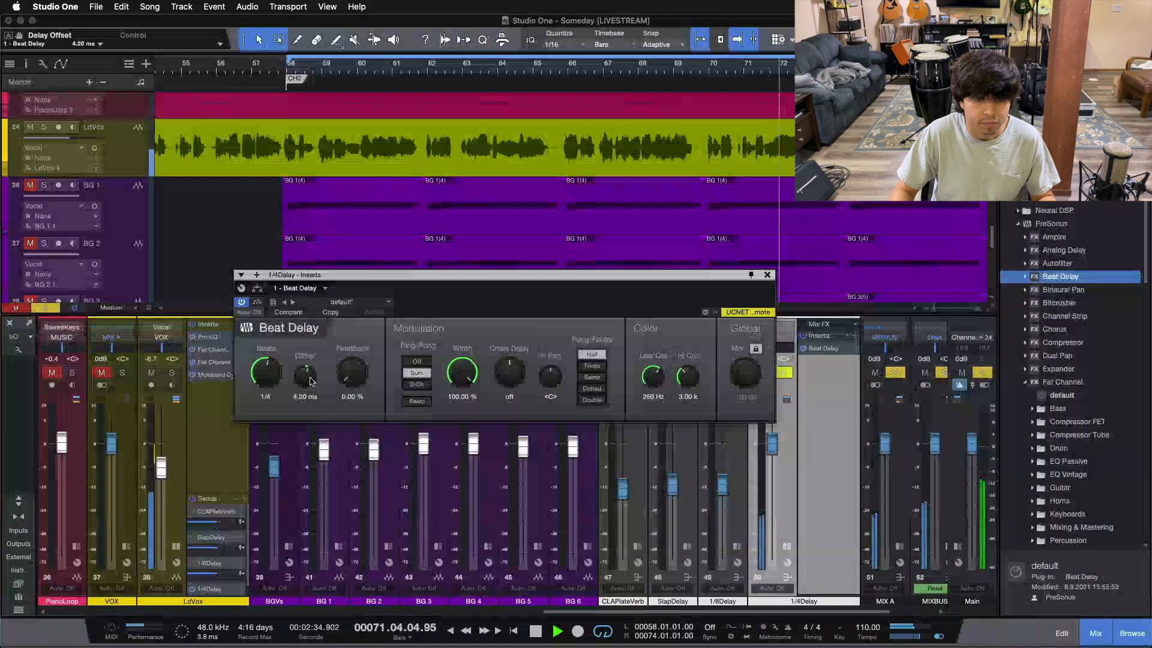
scroll(311, 380, "up", 1)
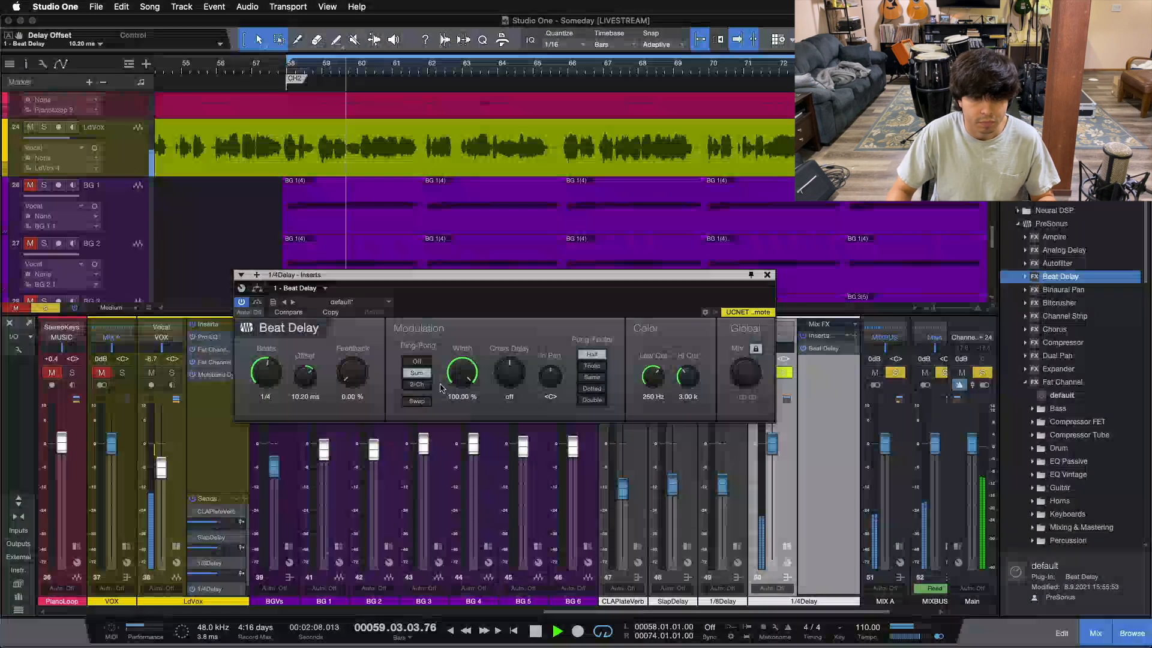
left_click(420, 384)
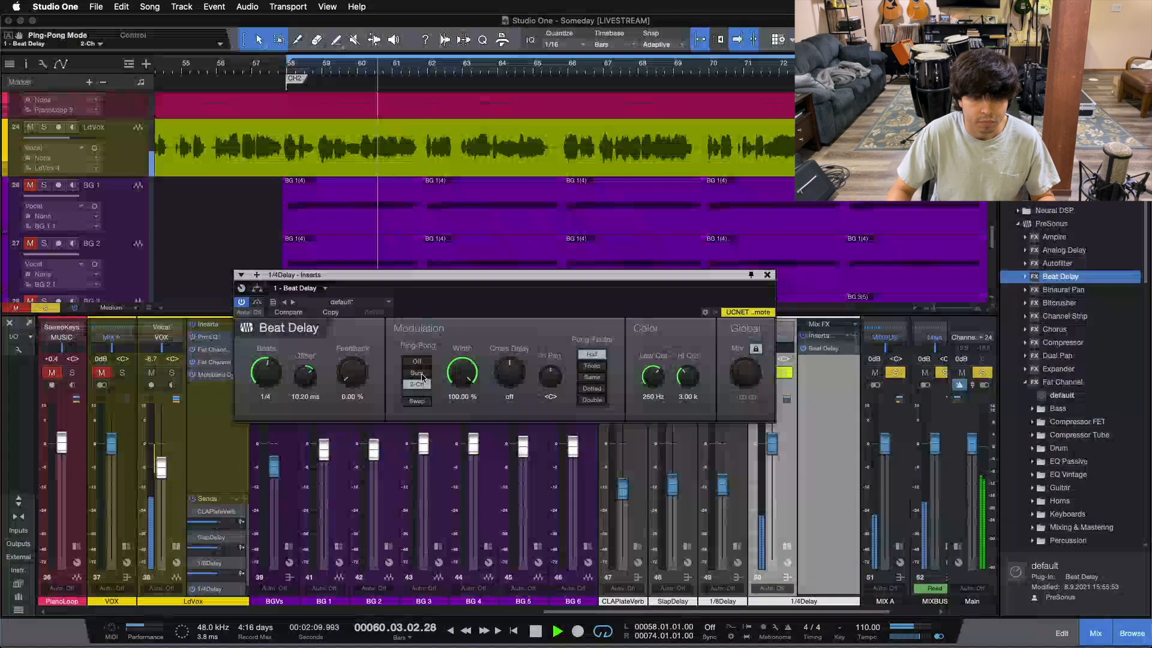
left_click(420, 374)
left_click(420, 385)
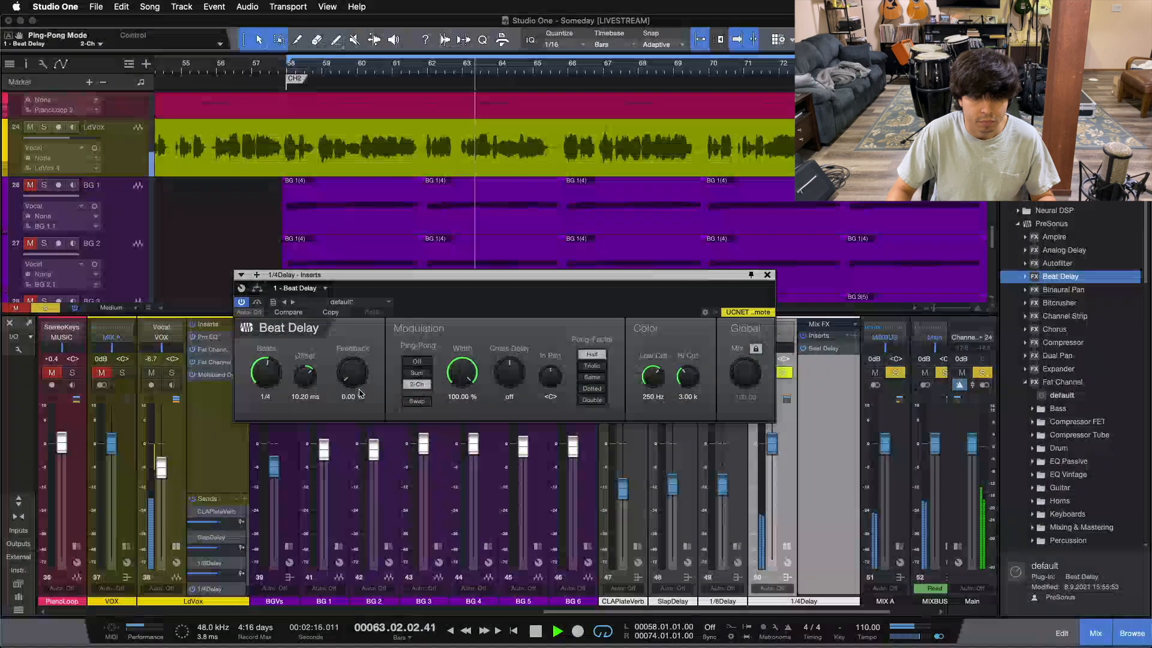
Raise the Beat Delay's feedback to 30% while listening to playback.
left_click_drag(357, 385, 357, 382)
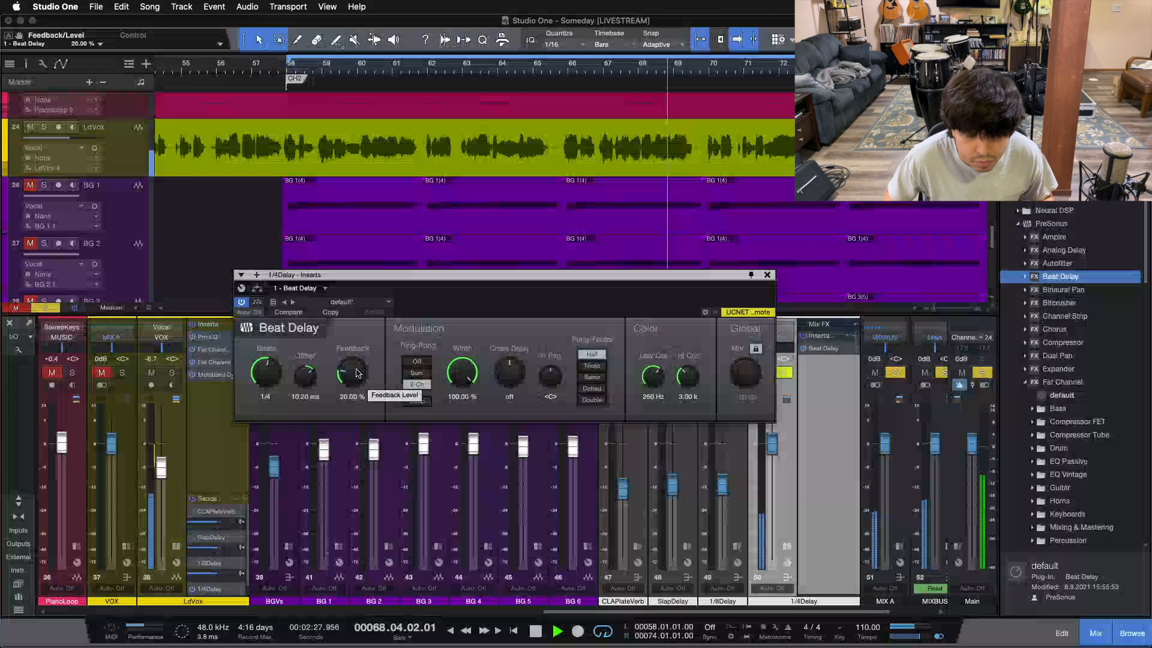
scroll(357, 373, "up", 1)
scroll(357, 373, "up", 3)
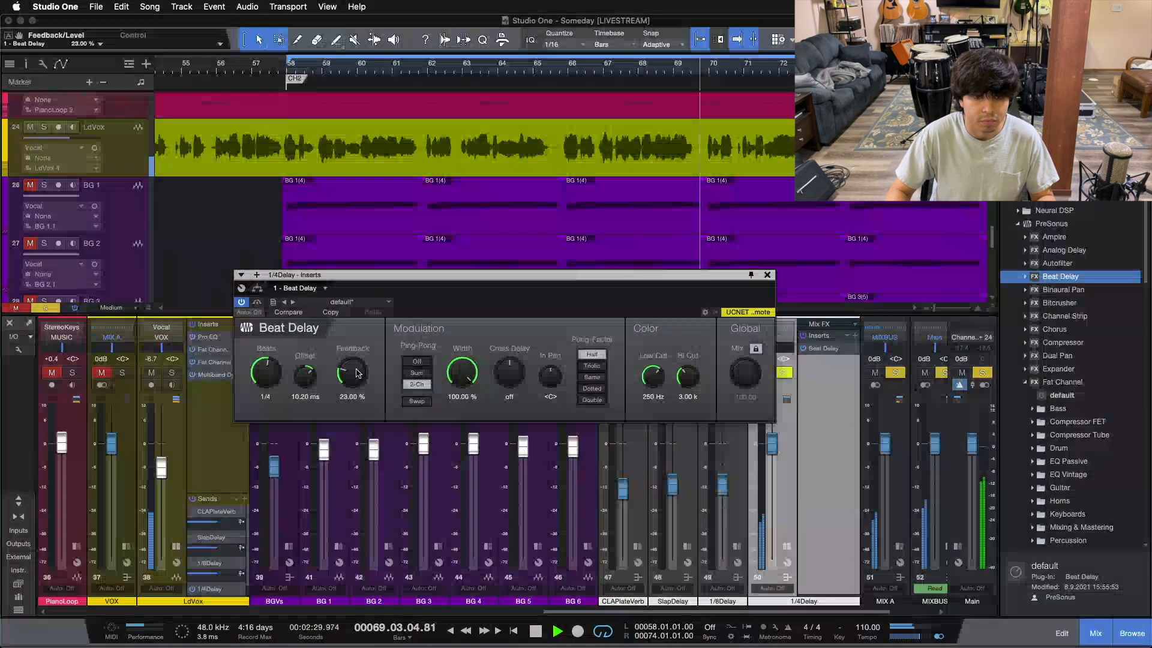
scroll(357, 373, "up", 3)
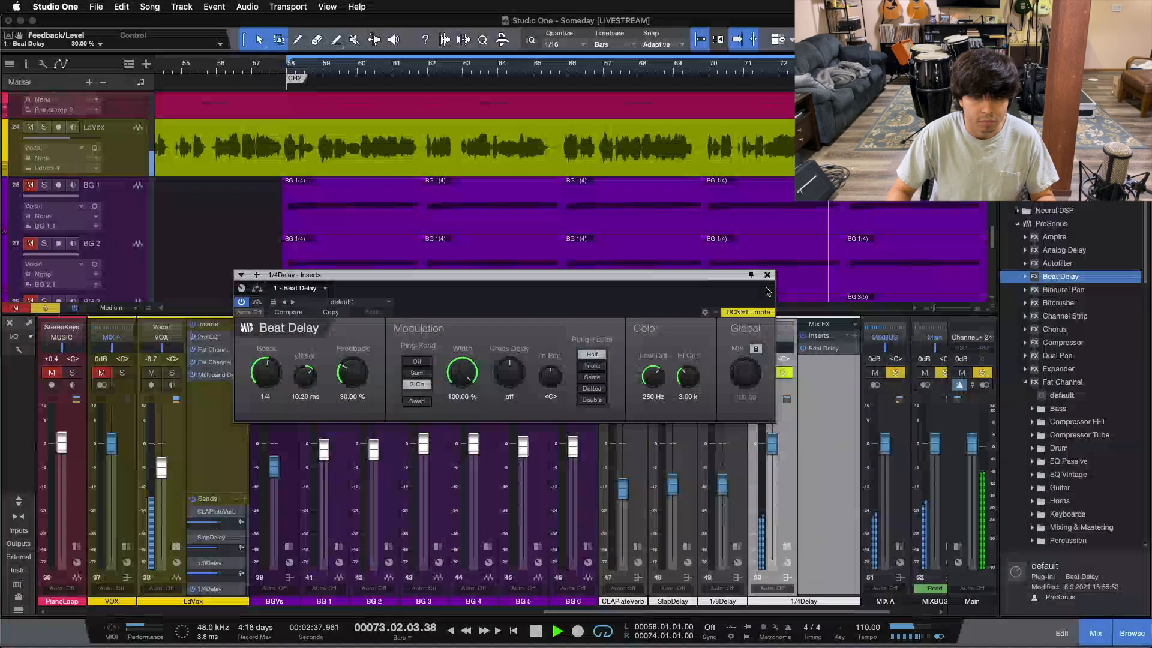
Compare the Beat Delay's ping-pong with Swap on and off, leave it on, and close the plug-in and stop playback.
left_click(423, 405)
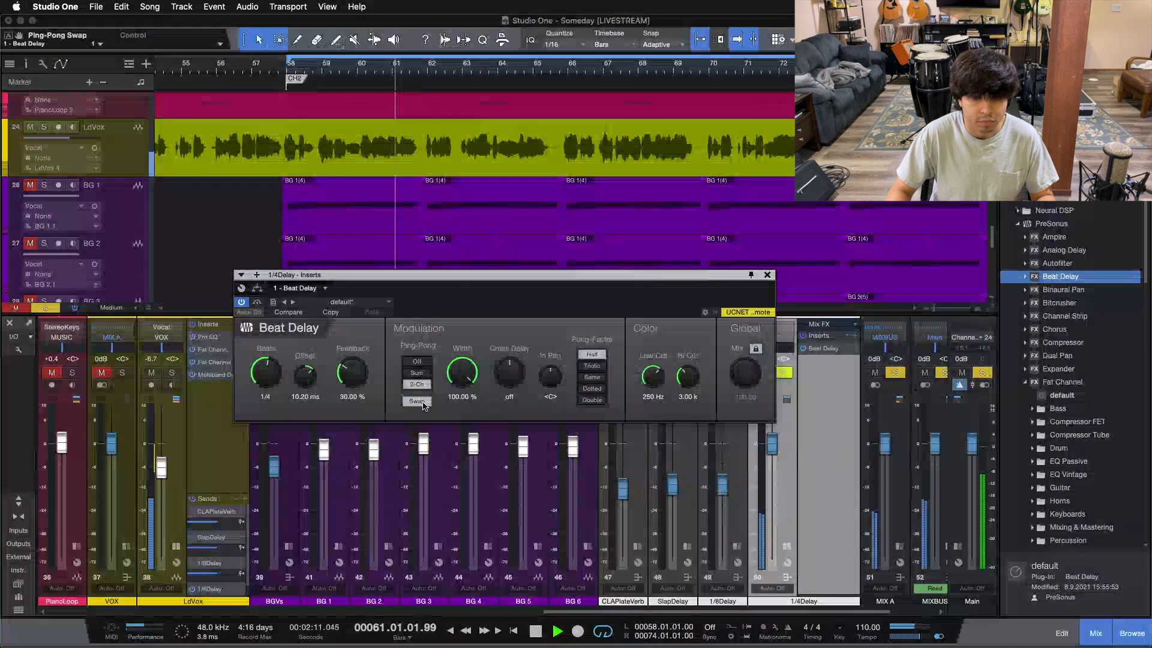
left_click(423, 405)
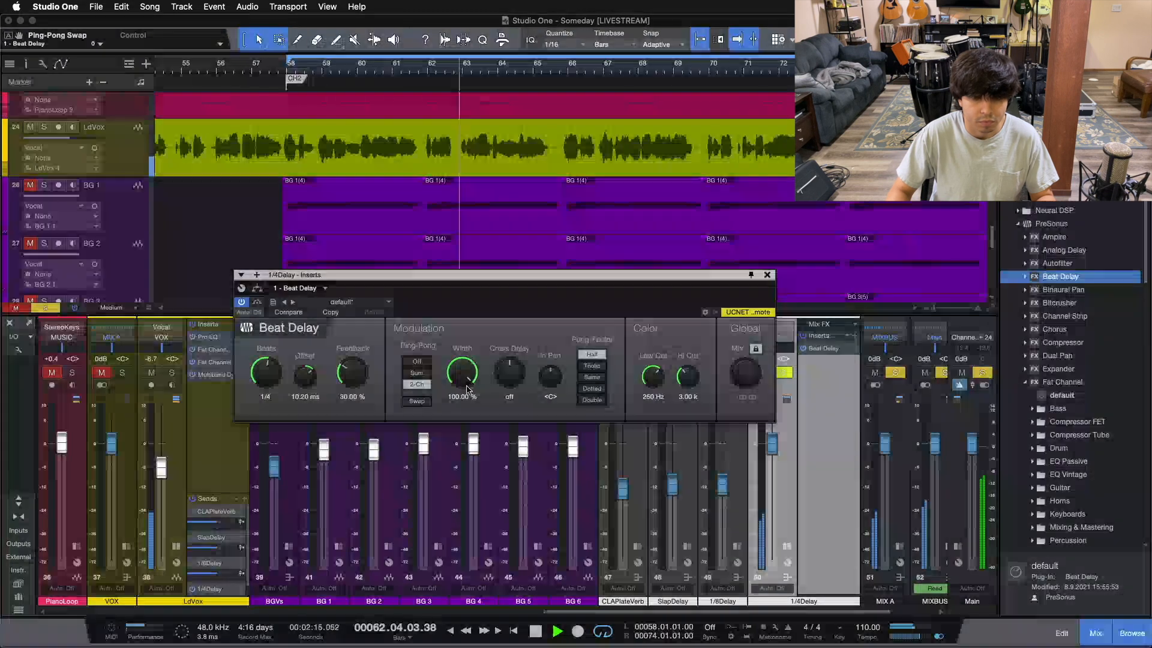
left_click(423, 402)
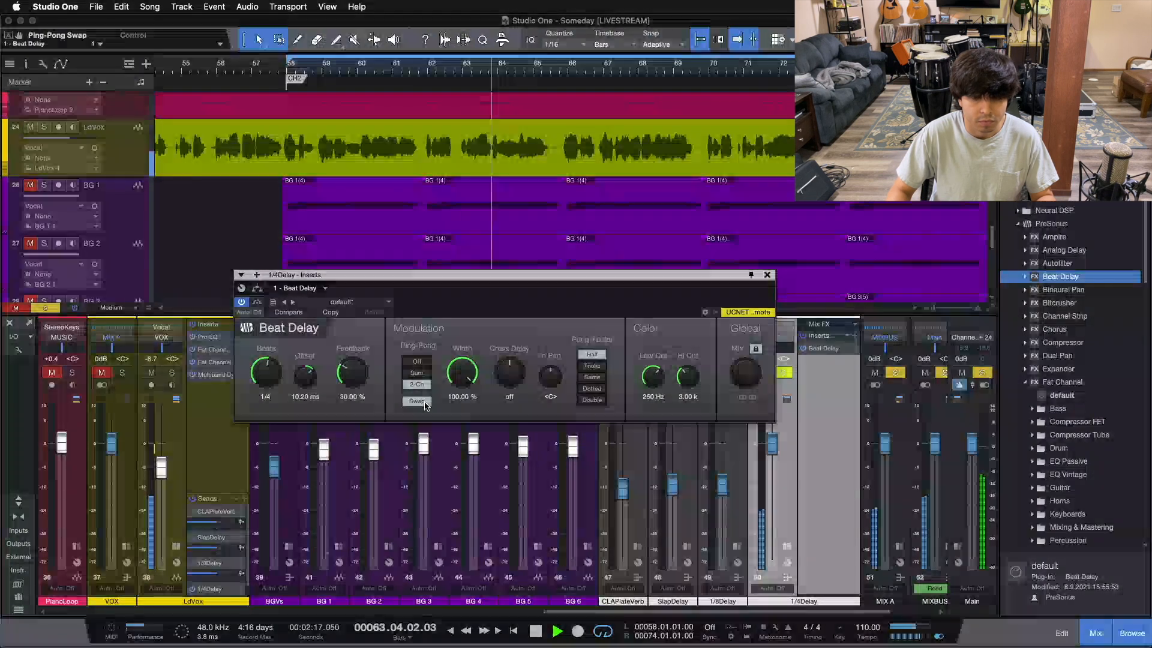
left_click(768, 275)
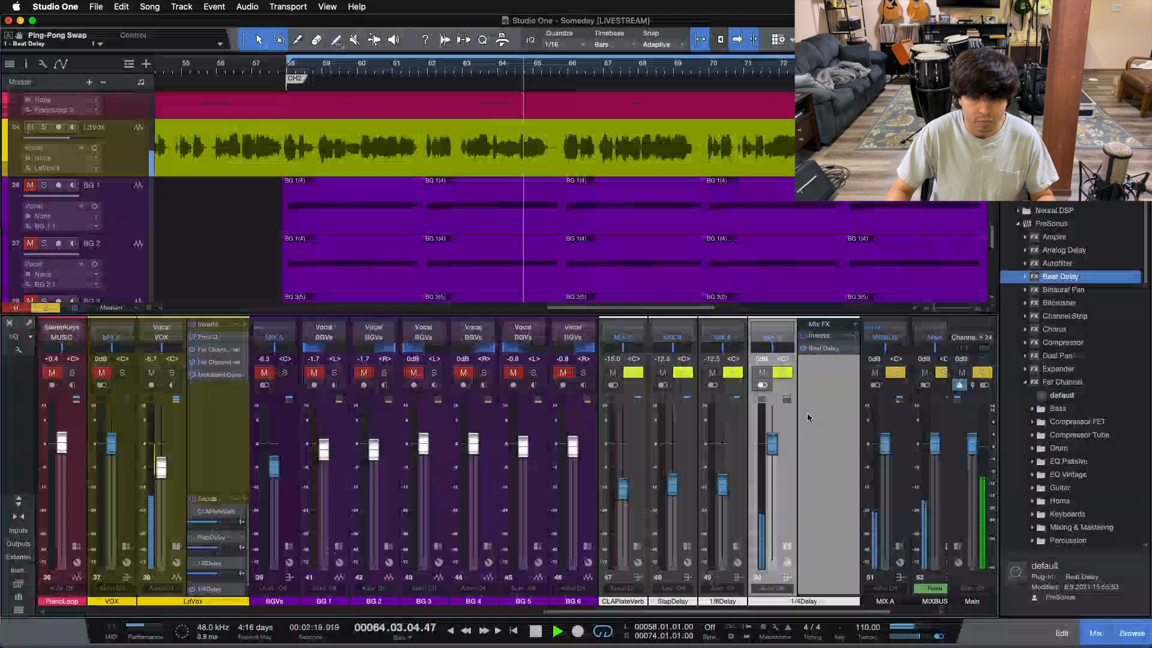
key("space")
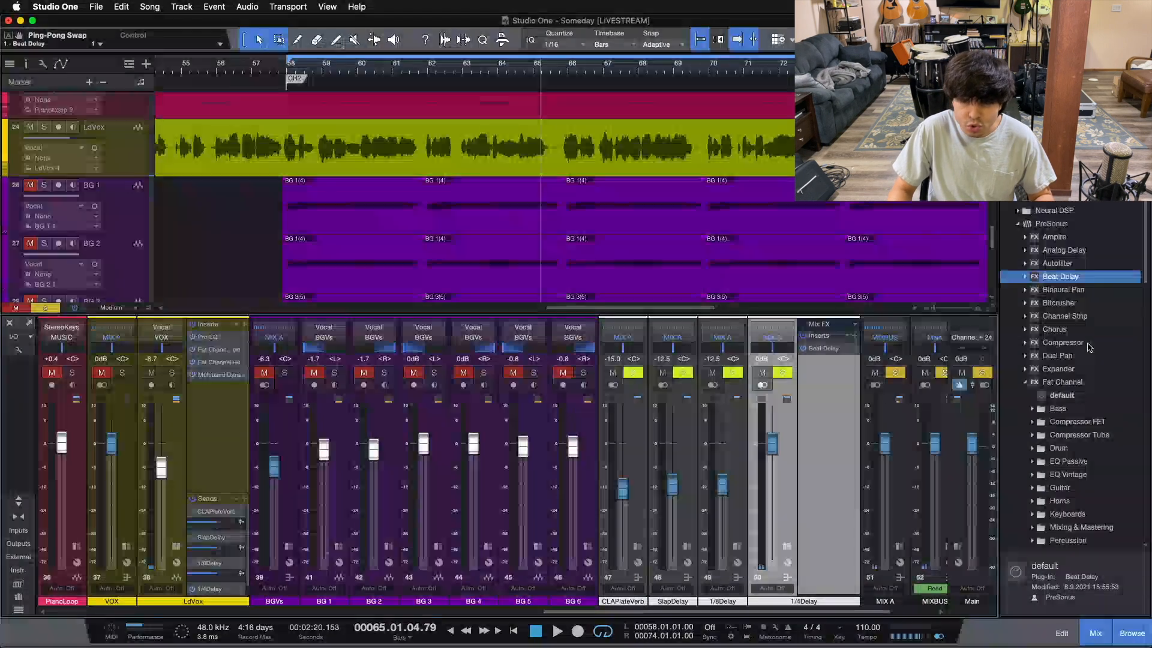
Insert a Compressor after the Beat Delay on the 1/4Delay bus and enable its sidechain with LdVox as the source.
left_click_drag(1086, 347, 819, 368)
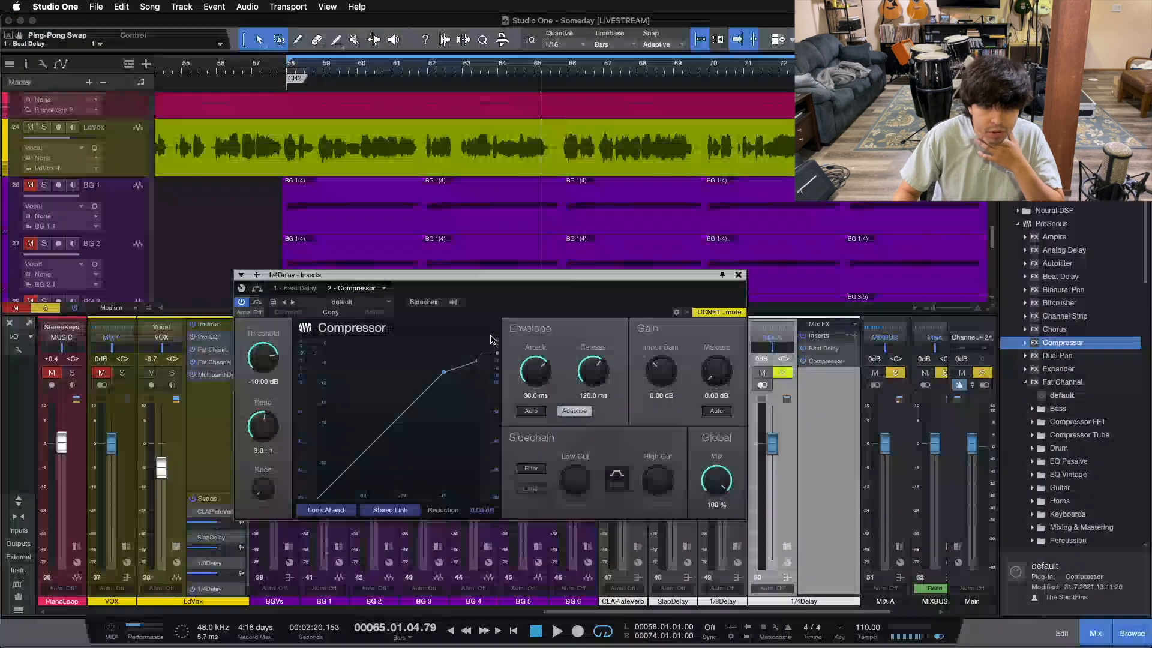
left_click(436, 305)
left_click(453, 302)
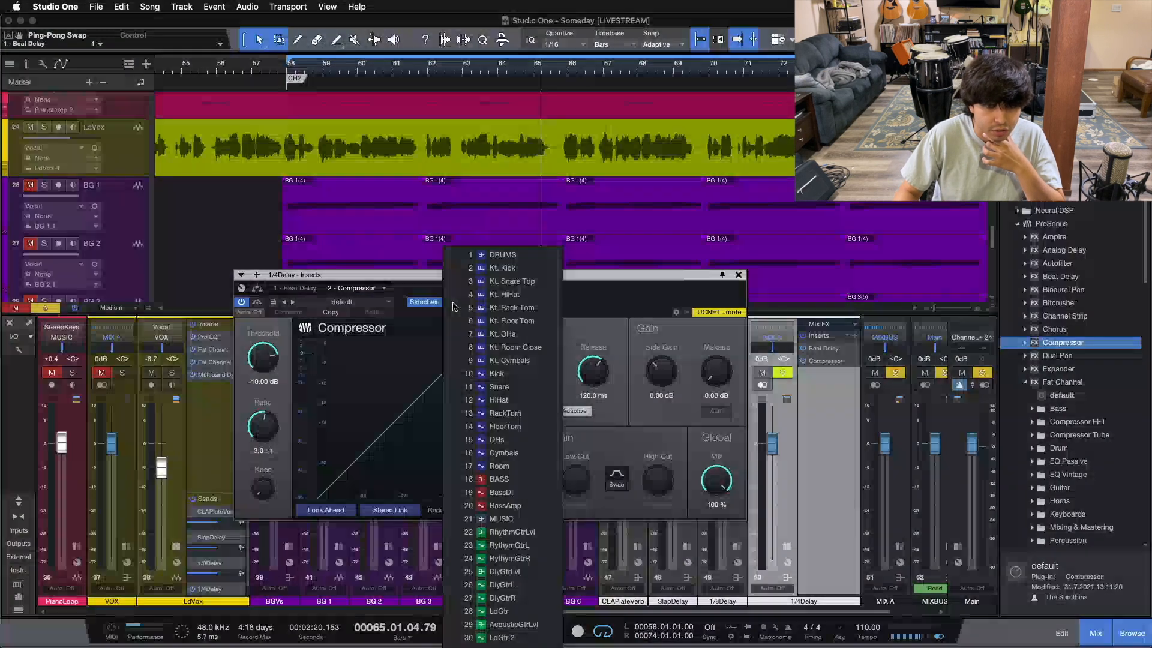
scroll(545, 491, "down", 5)
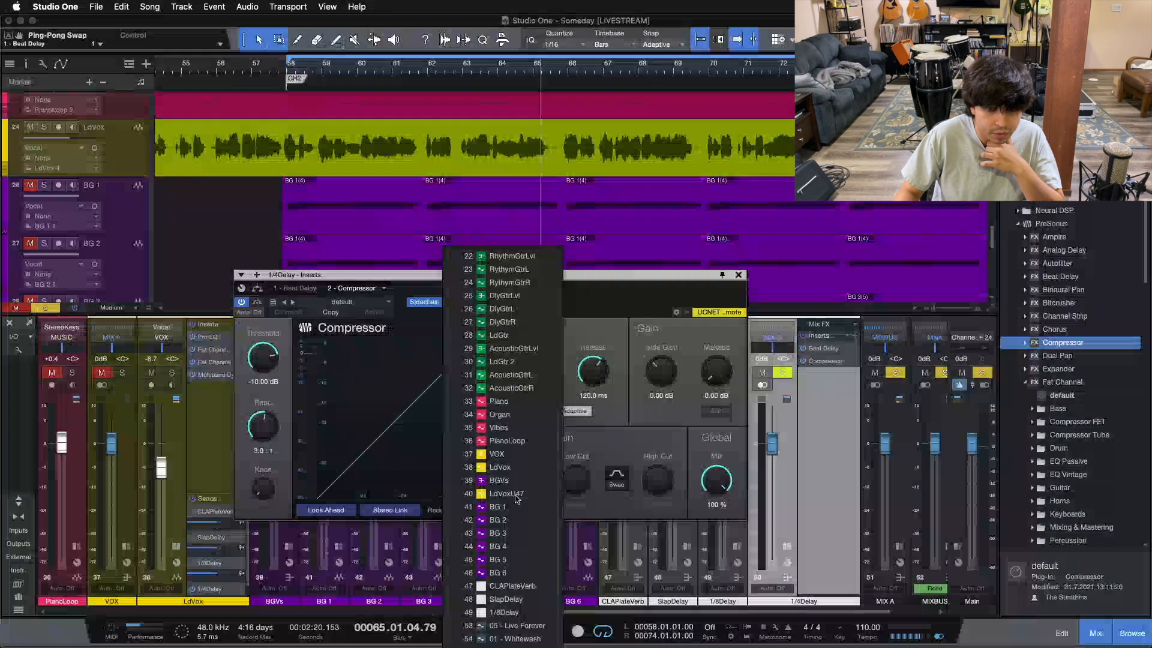
left_click(455, 471)
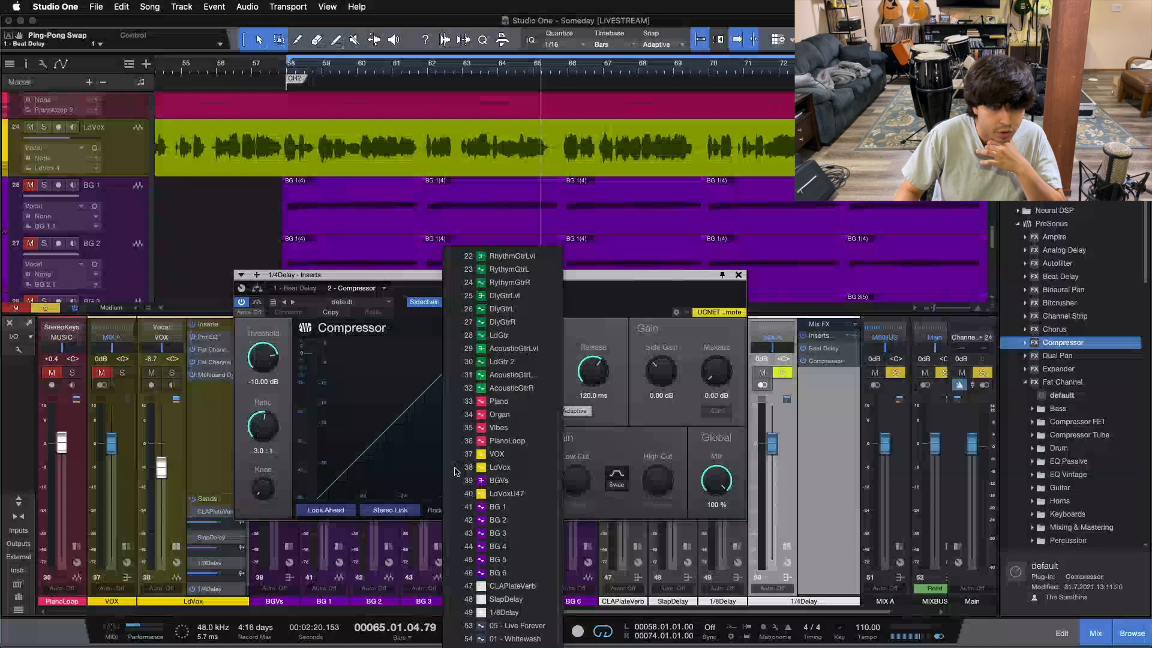
left_click(590, 303)
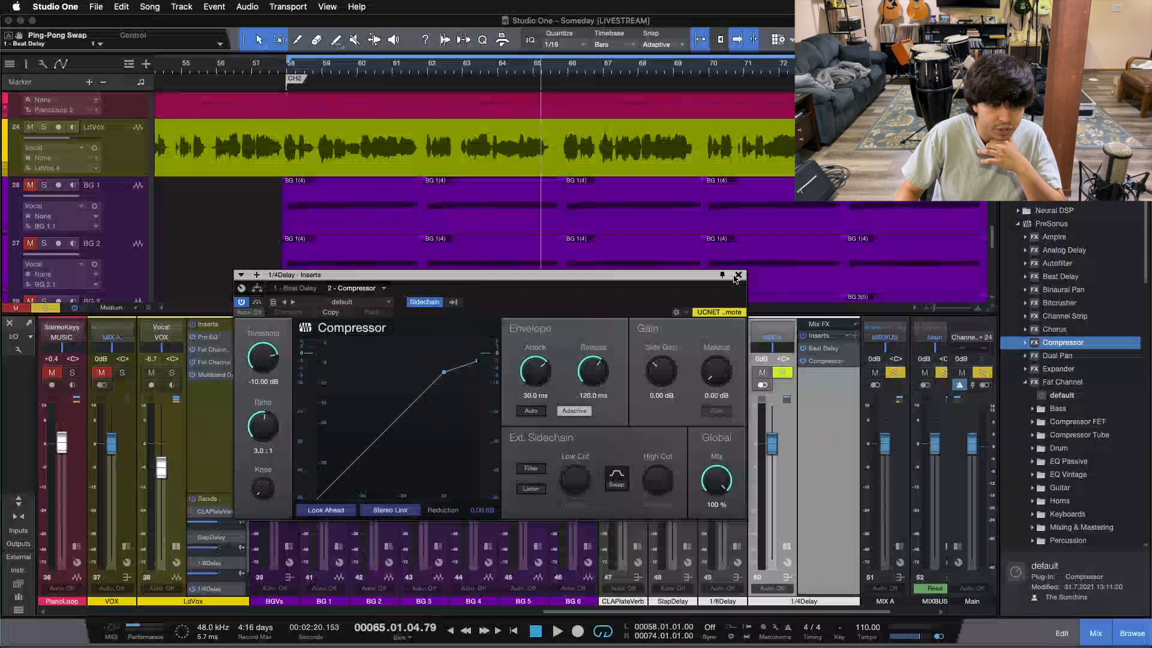
left_click(739, 276)
scroll(249, 546, "down", 1)
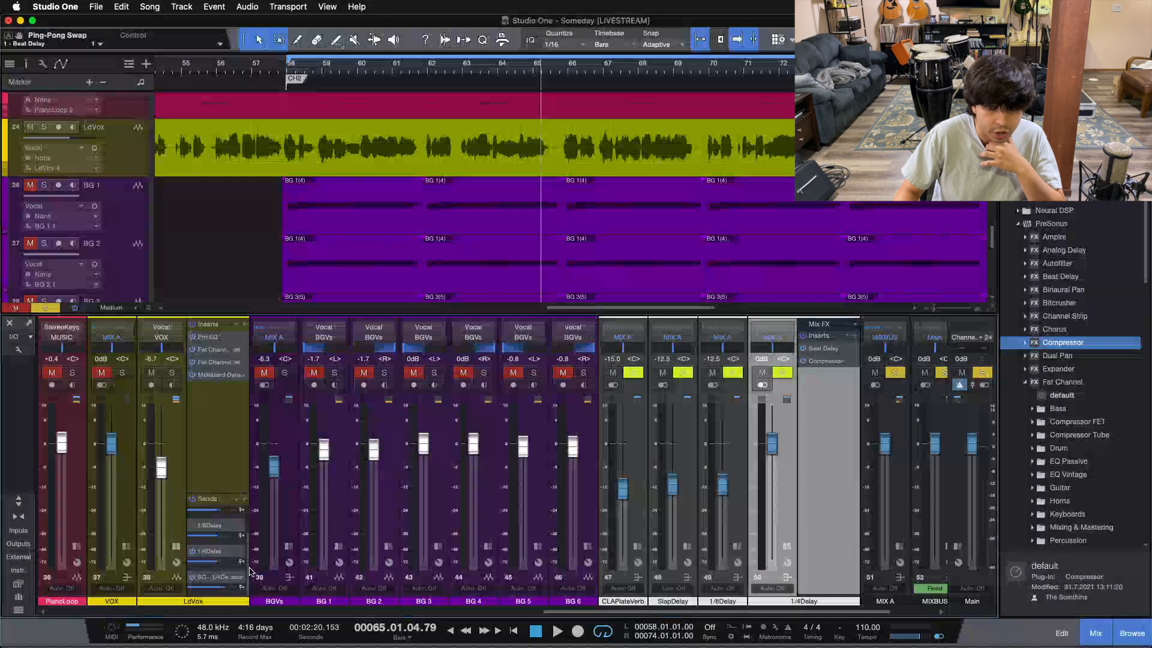
Play from bar 58 and lower the 1/4Delay Compressor's threshold to -28.32 dB.
left_click(834, 362)
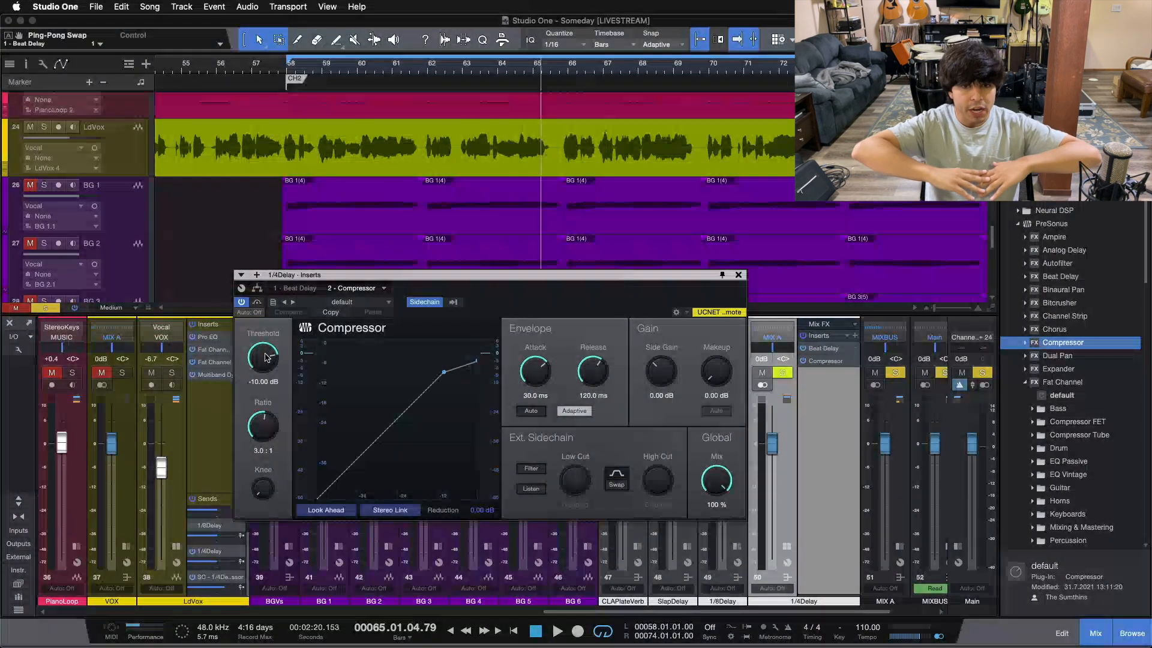
key("KP_1")
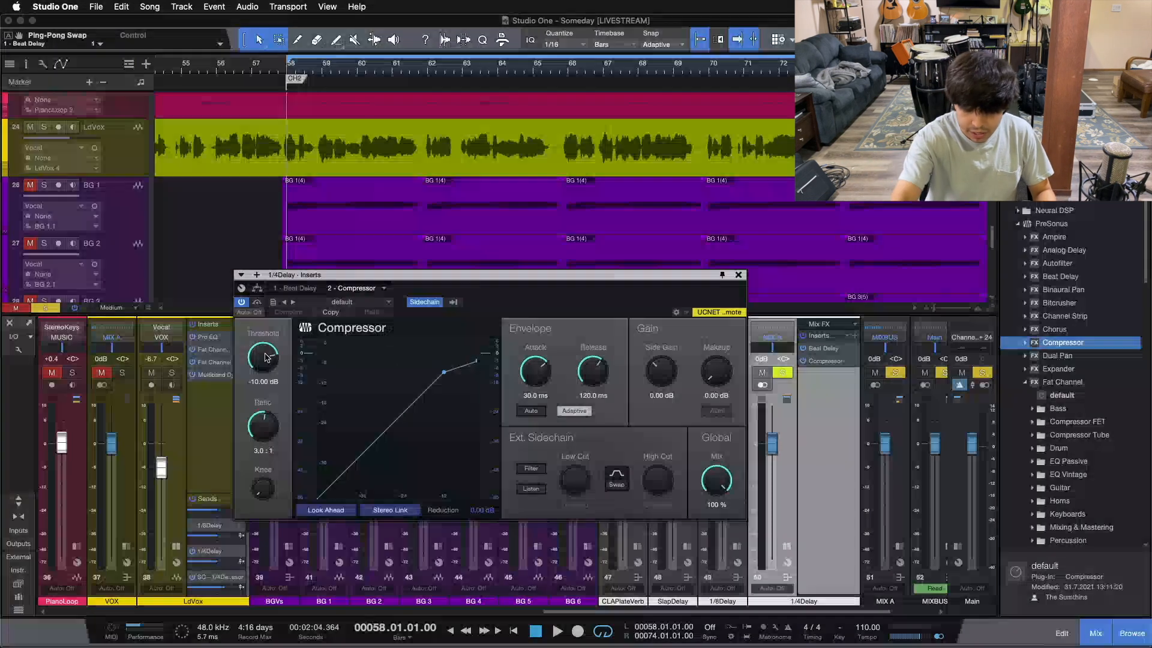
key("space")
left_click_drag(267, 357, 264, 370)
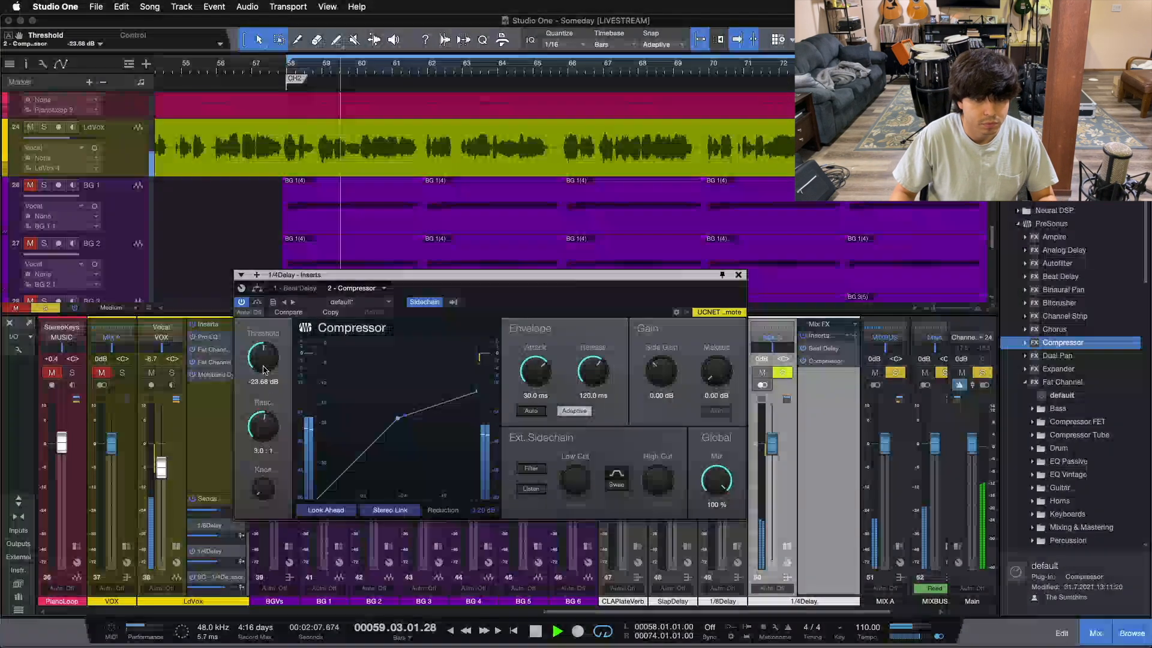
scroll(264, 370, "down", 6)
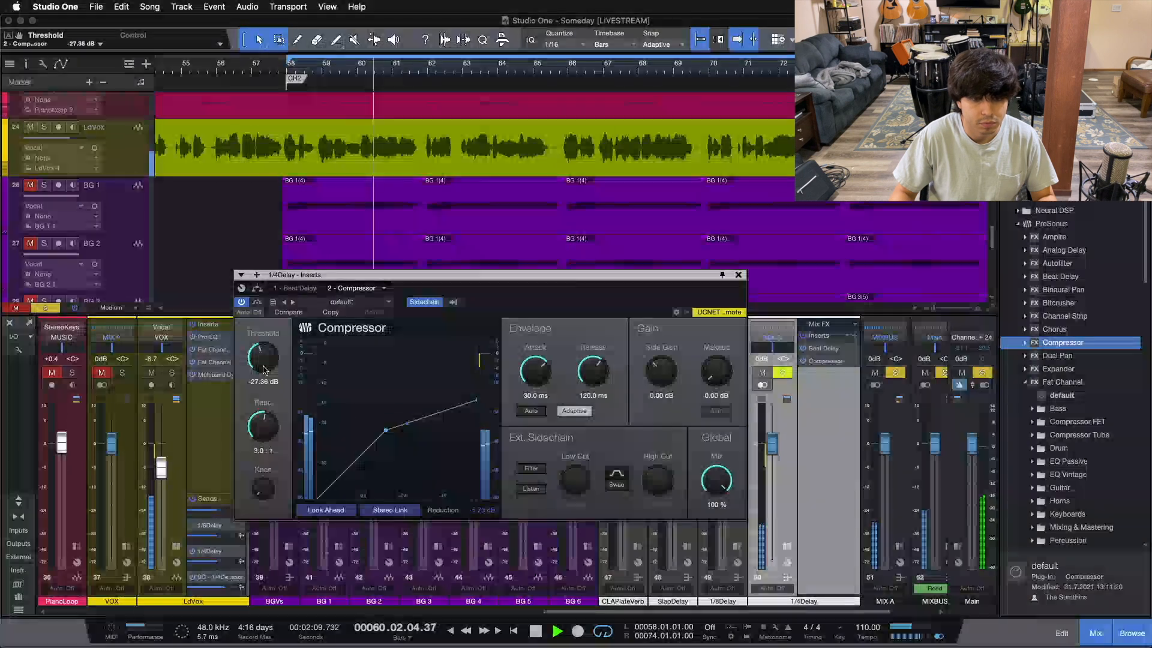
scroll(264, 370, "down", 1)
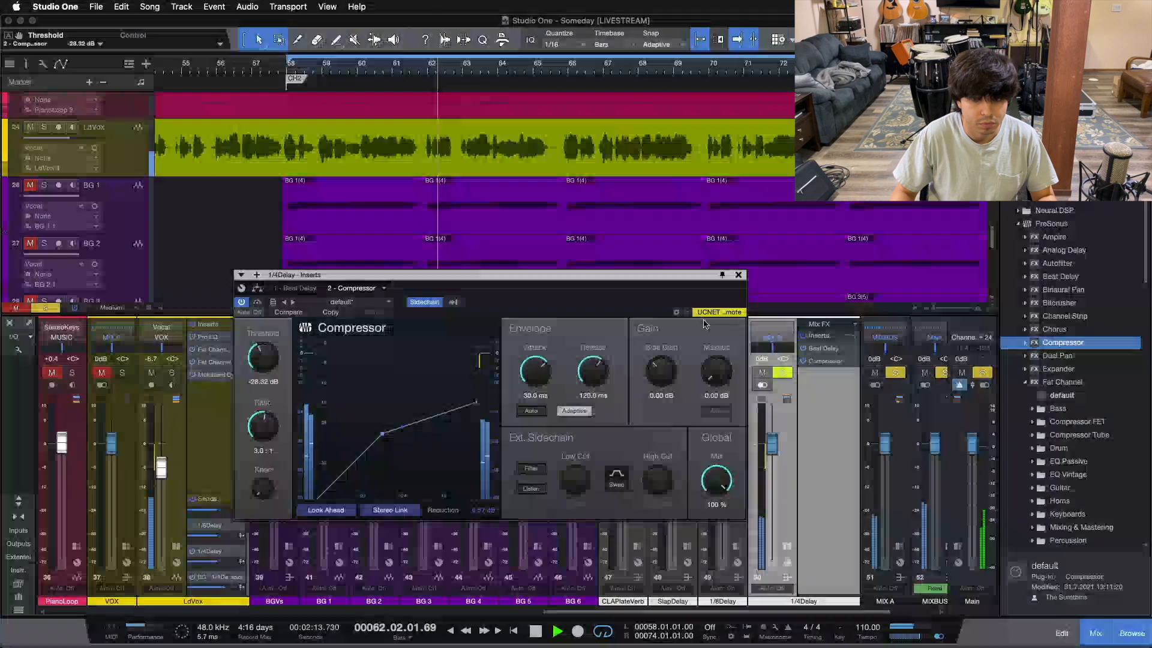
Raise the Beat Delay's feedback to 40%, check the Compressor's ducking, and close the plug-in window.
left_click(822, 349)
scroll(360, 377, "up", 4)
scroll(360, 376, "up", 3)
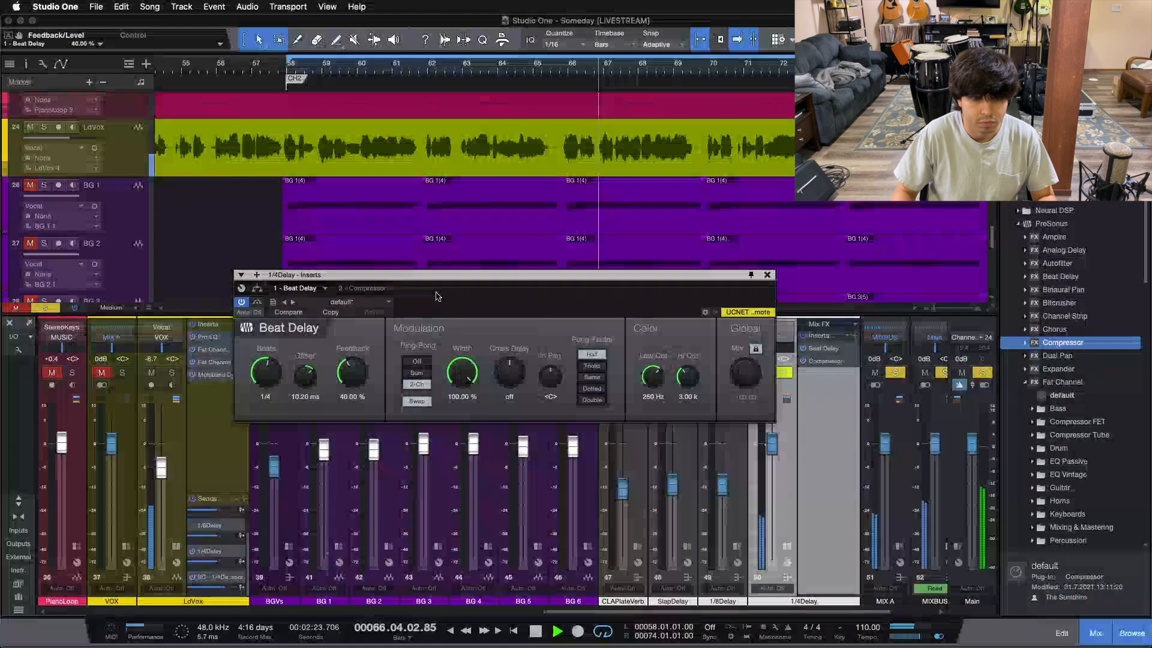
left_click(348, 290)
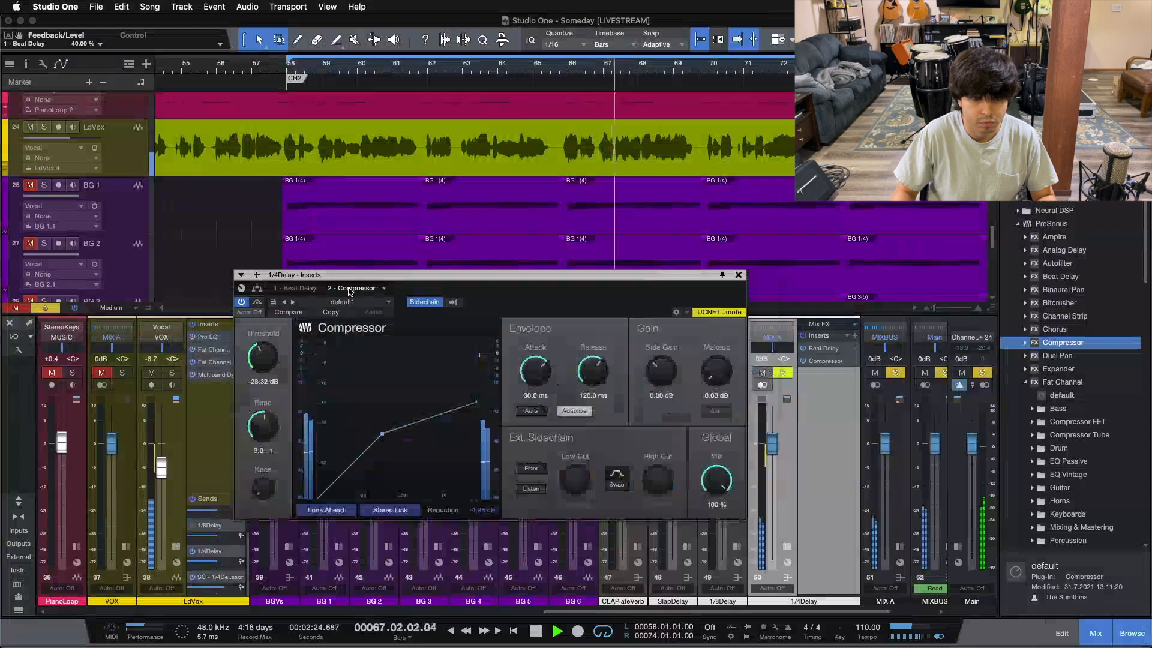
left_click(738, 275)
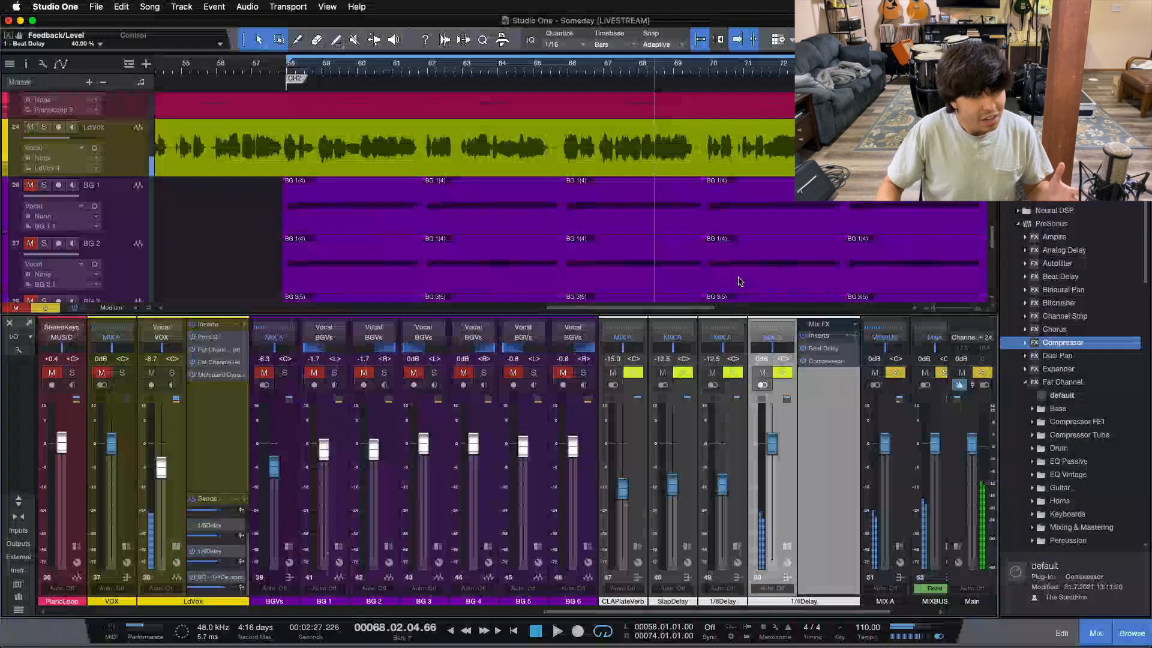
Lower the 1/4Delay bus to -9.0 dB while watching its Compressor during playback, and turn off solo to hear the full mix.
left_click(827, 361)
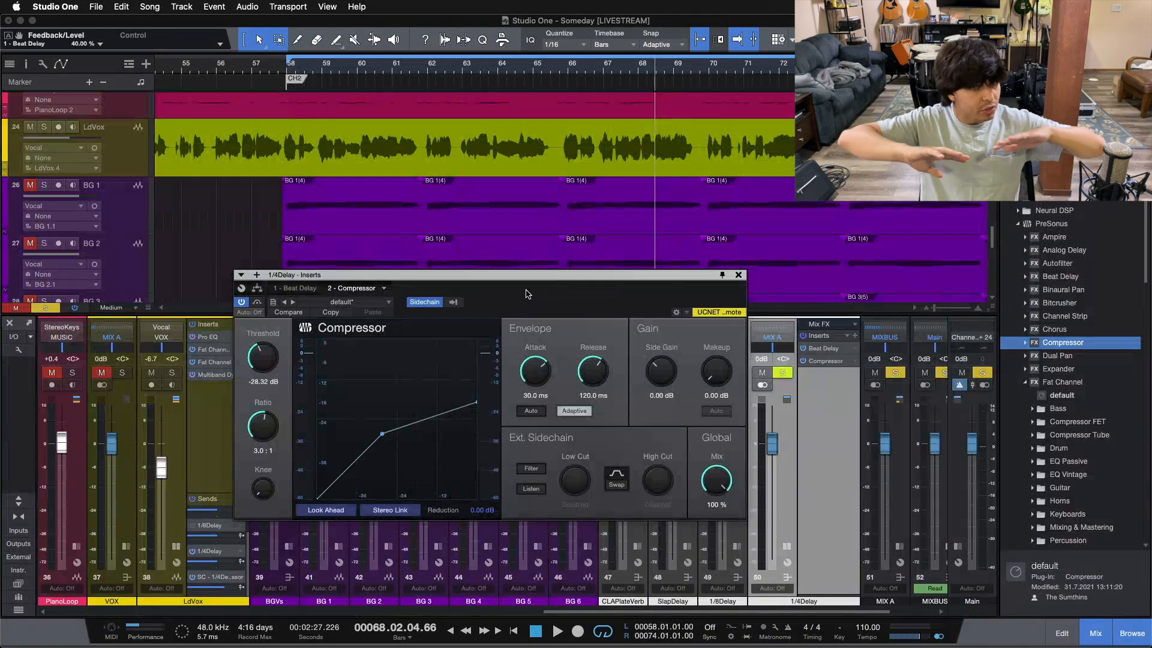
key("space")
left_click_drag(773, 445, 771, 459)
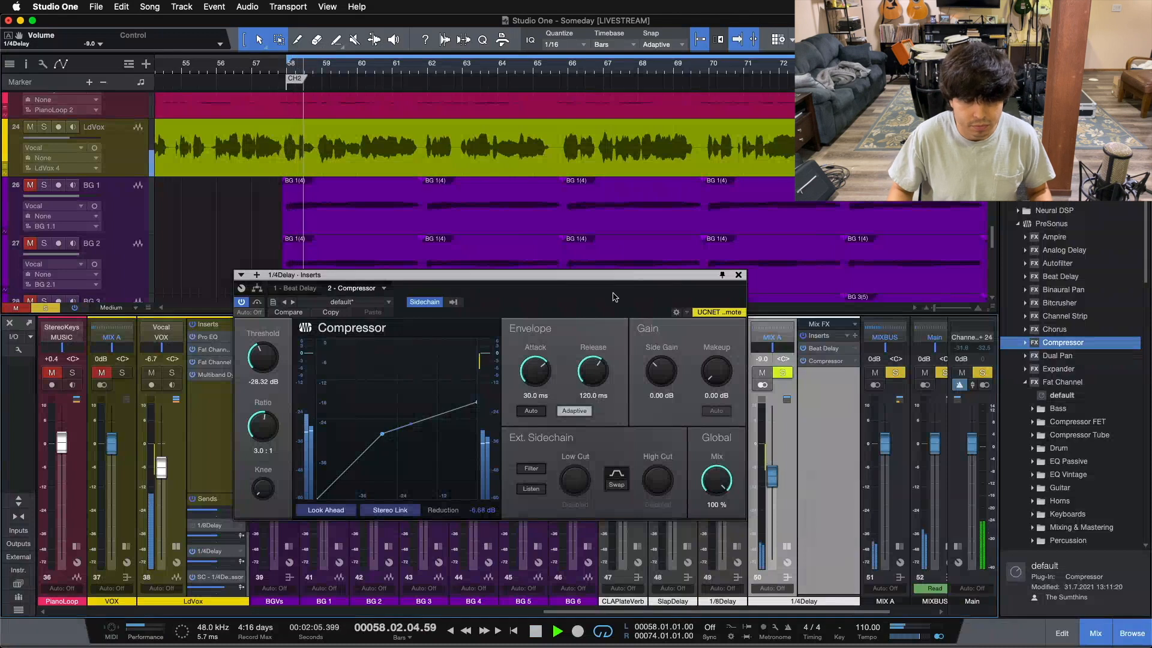
left_click(782, 373)
left_click(737, 276)
Reset the 1/4Delay bus to 0 dB, push it to +10.0 dB in the full mix, and ease it down to -0.8 dB.
left_click(772, 476, "alt")
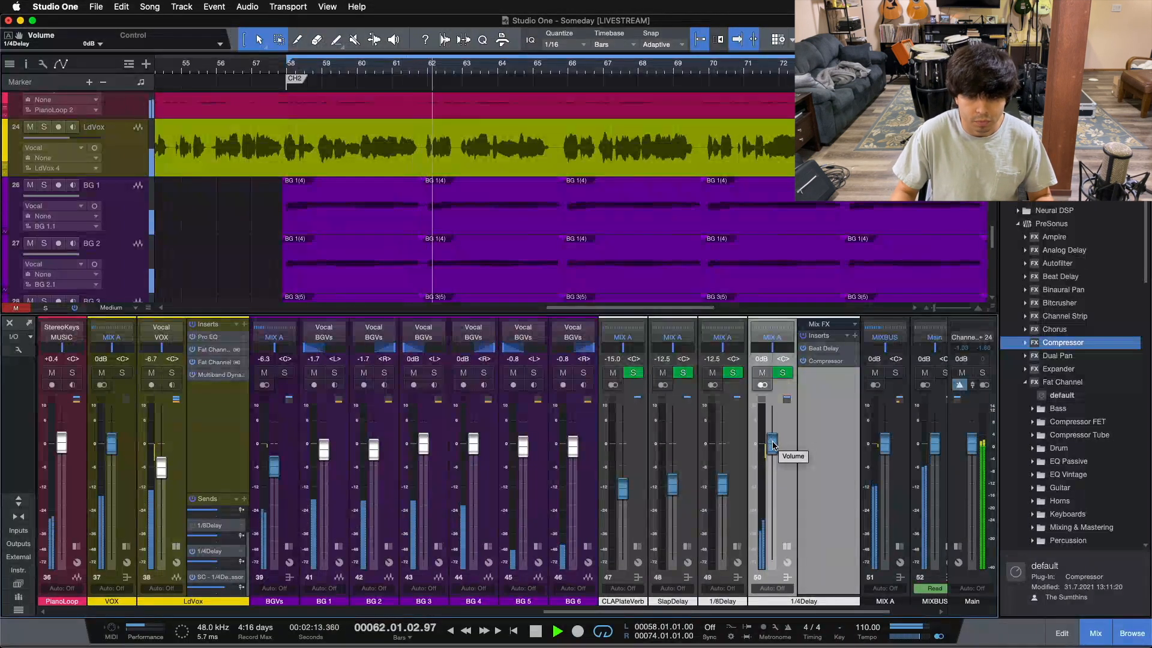
left_click_drag(773, 445, 778, 415)
scroll(773, 414, "down", 3)
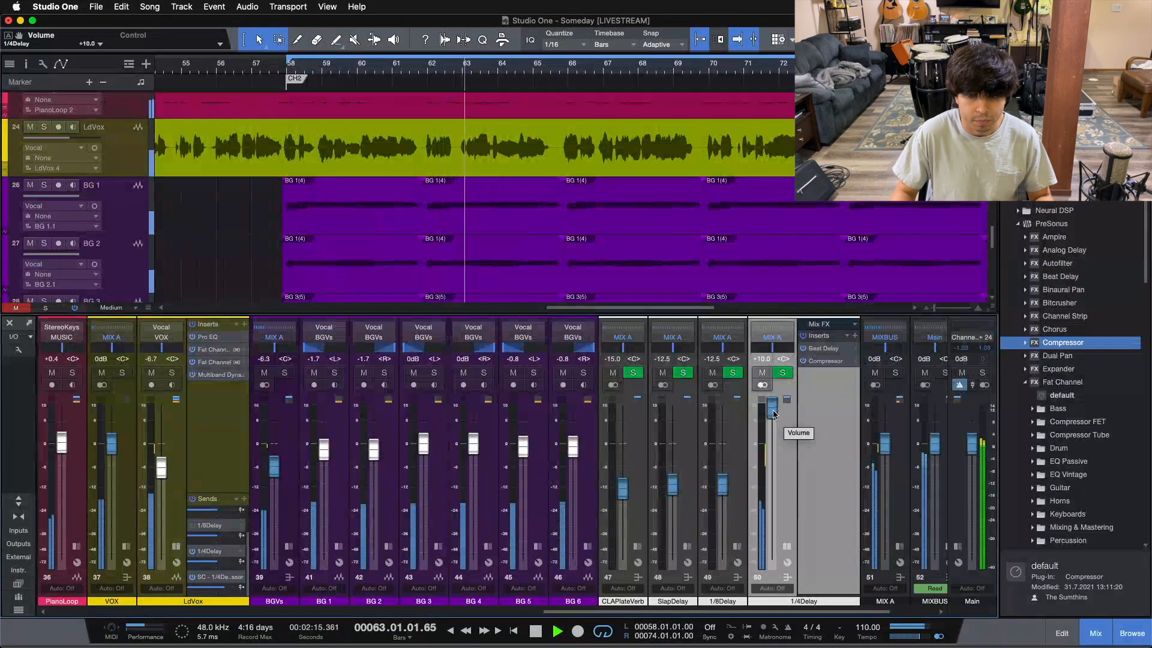
scroll(774, 414, "down", 4)
scroll(774, 414, "down", 2)
scroll(774, 414, "down", 2)
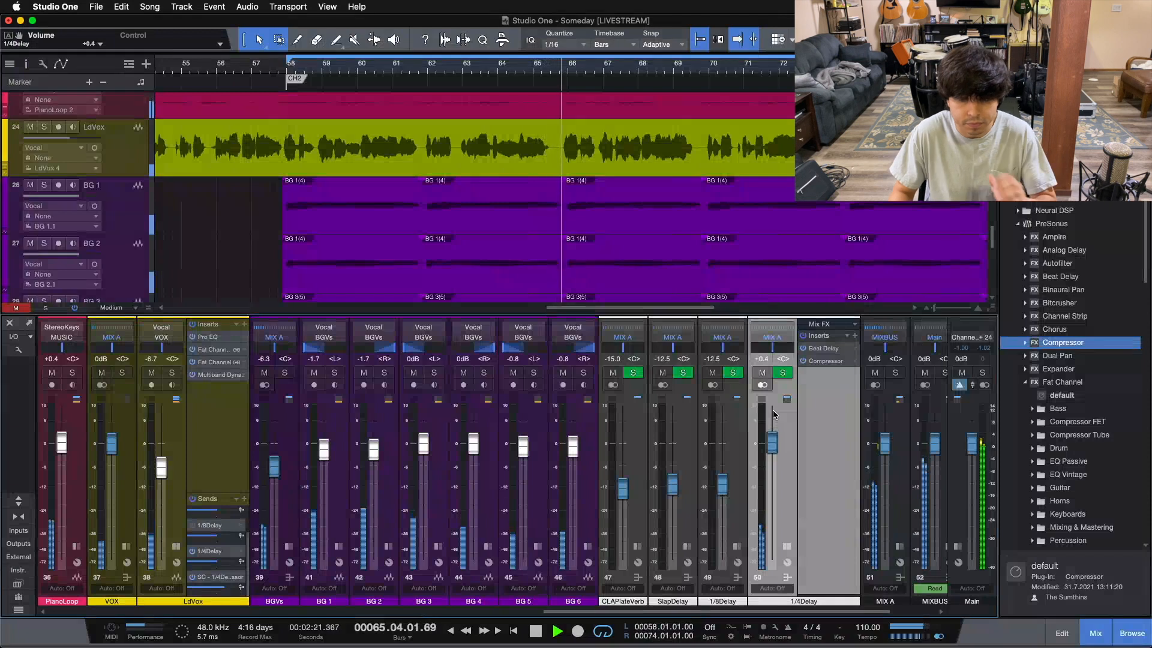
scroll(774, 414, "down", 2)
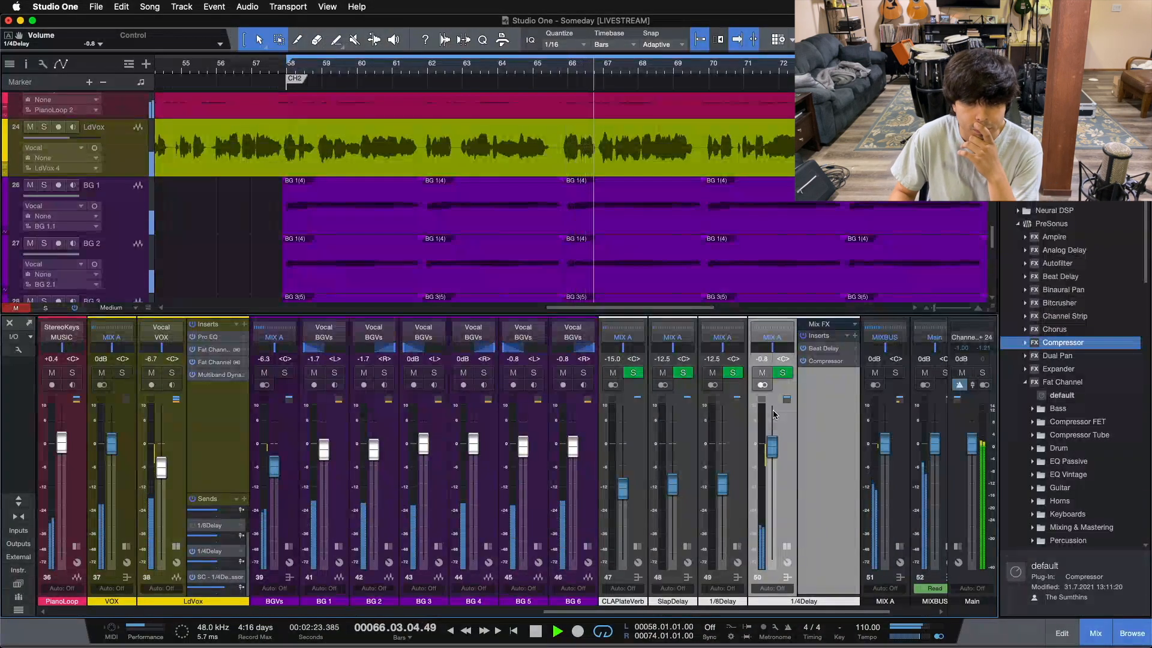
Lower the 1/4Delay bus to -2.5 dB and unmute the lead vocal's CLAPlateVerb, SlapDelay and 1/8Delay sends.
scroll(774, 414, "down", 1)
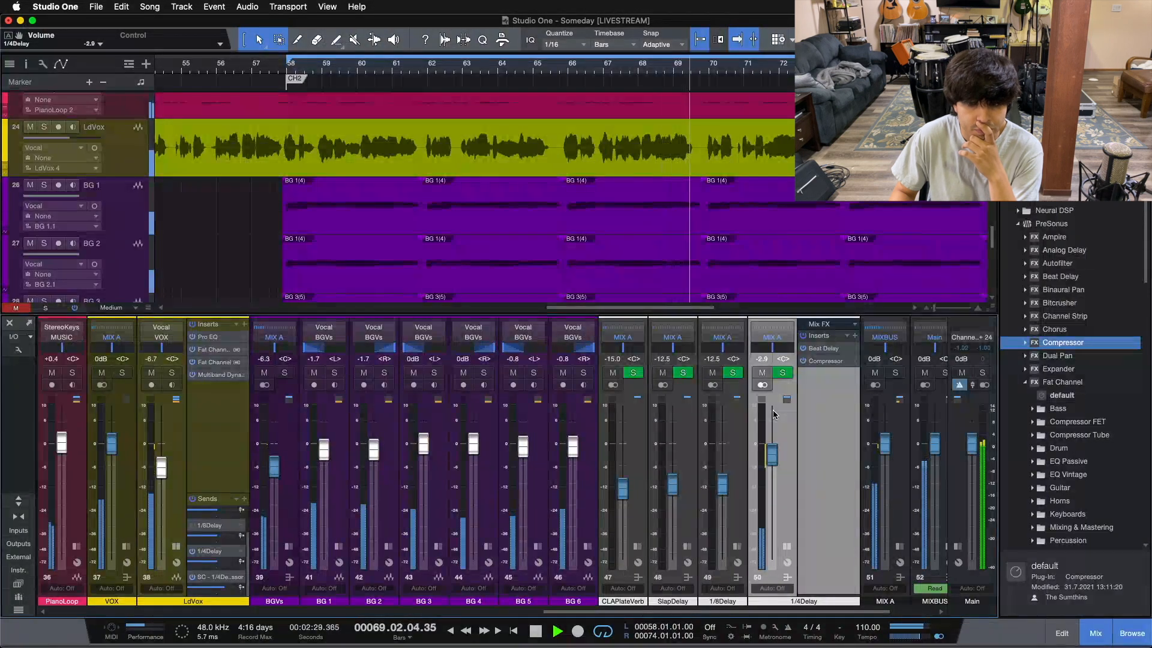
scroll(774, 448, "up", 1)
left_click(192, 525)
scroll(247, 554, "up", 2)
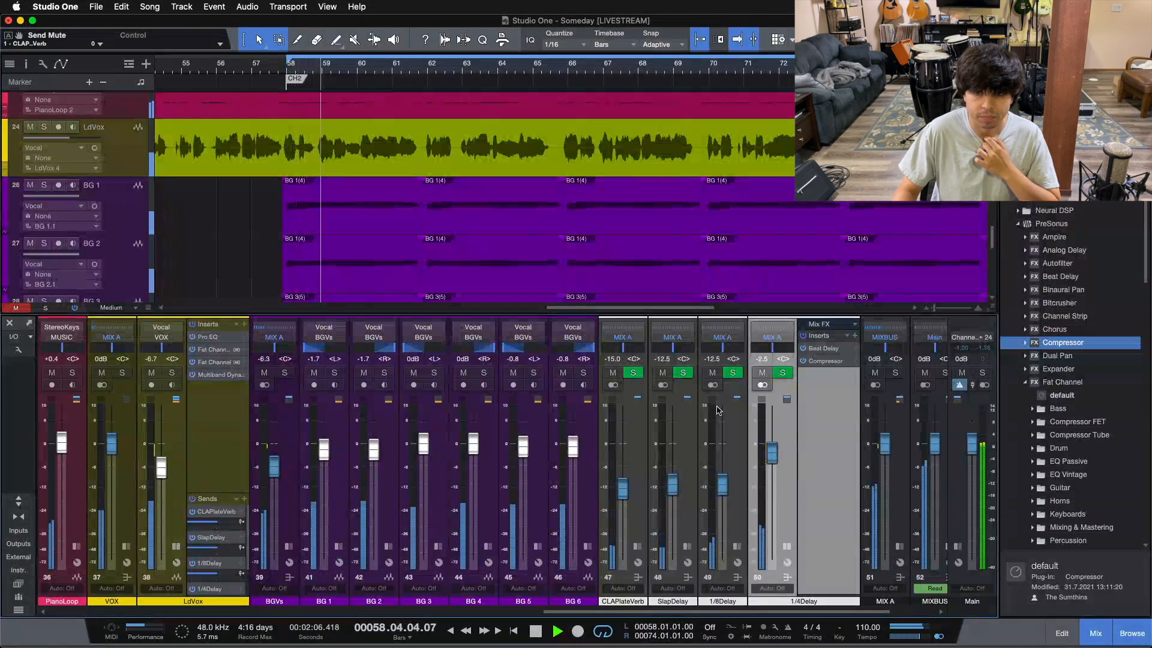
Mute the 1/8Delay and 1/4Delay buses, toggle the SlapDelay mute, and bring the delays back one by one to compare layers.
left_click(712, 373)
left_click(768, 373)
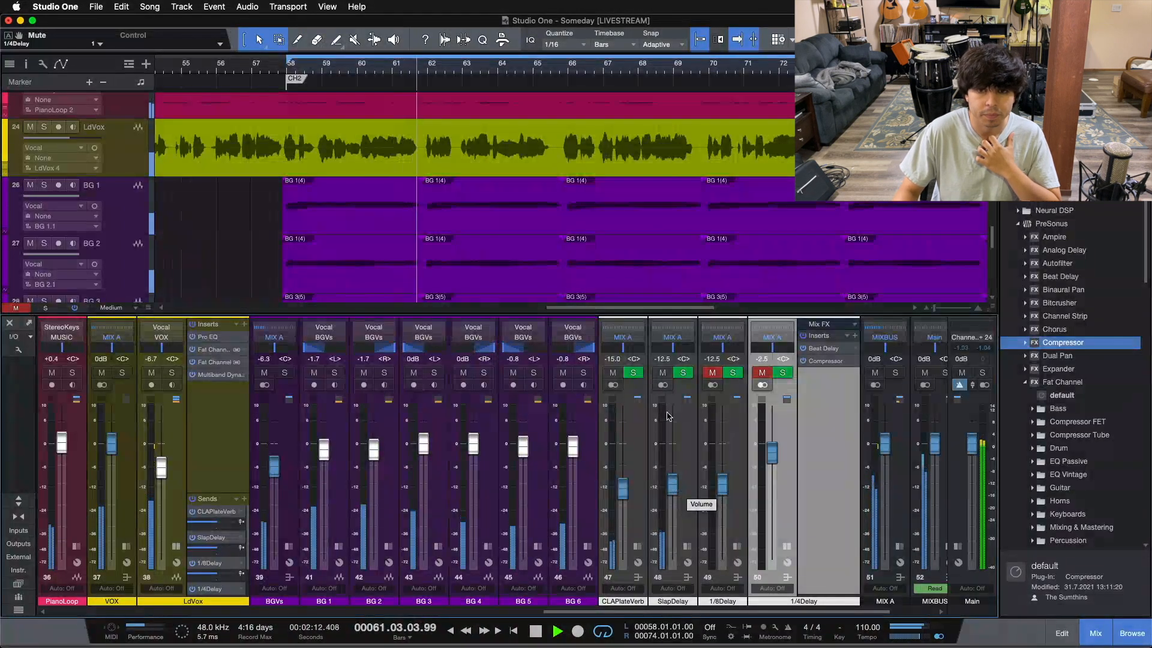
left_click(662, 373)
left_click(662, 374)
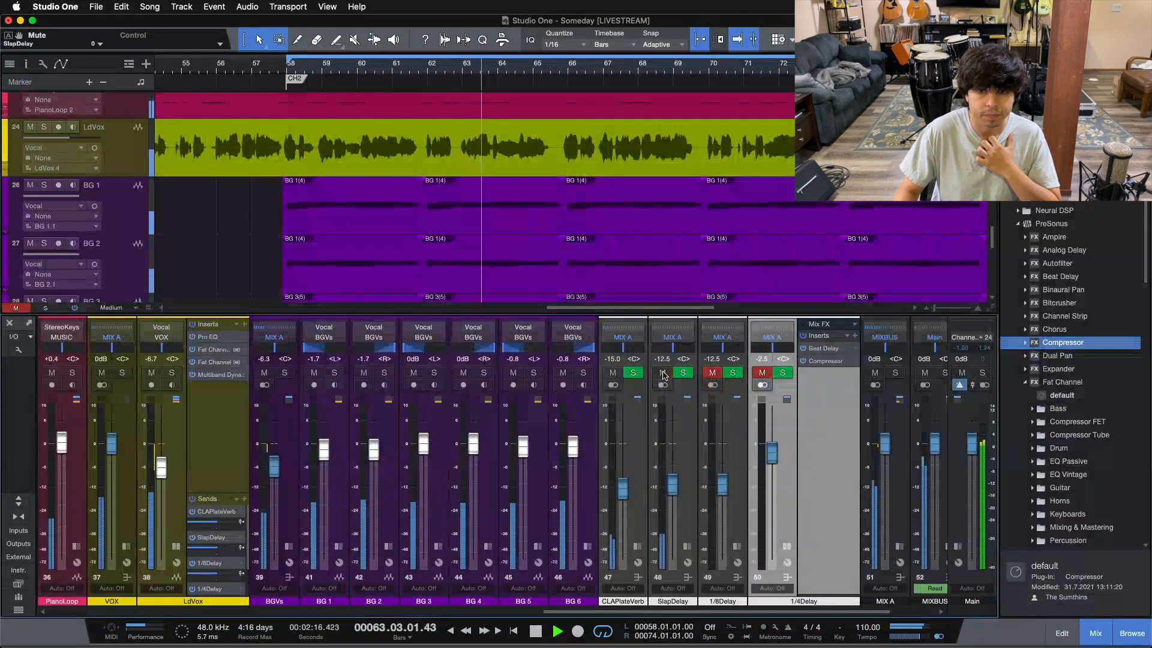
left_click(712, 373)
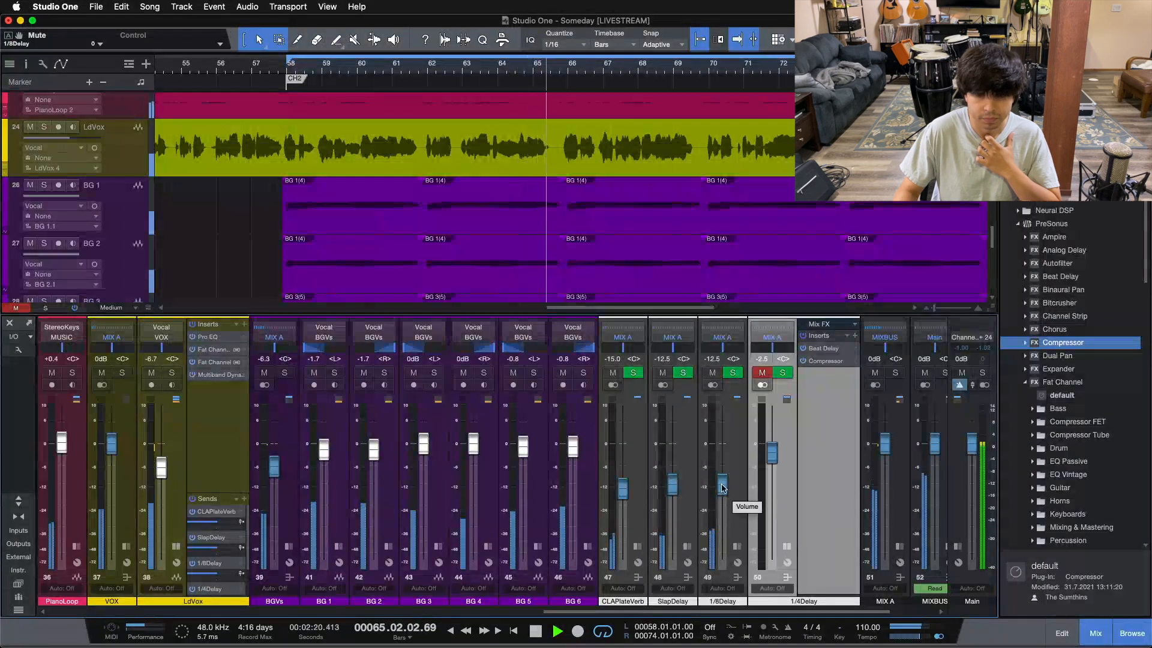
left_click(762, 373)
Lower the 1/4Delay bus to -3.3 dB and the 1/8Delay bus to -13.3 dB, and stop playback.
scroll(775, 460, "down", 3)
scroll(775, 460, "down", 3)
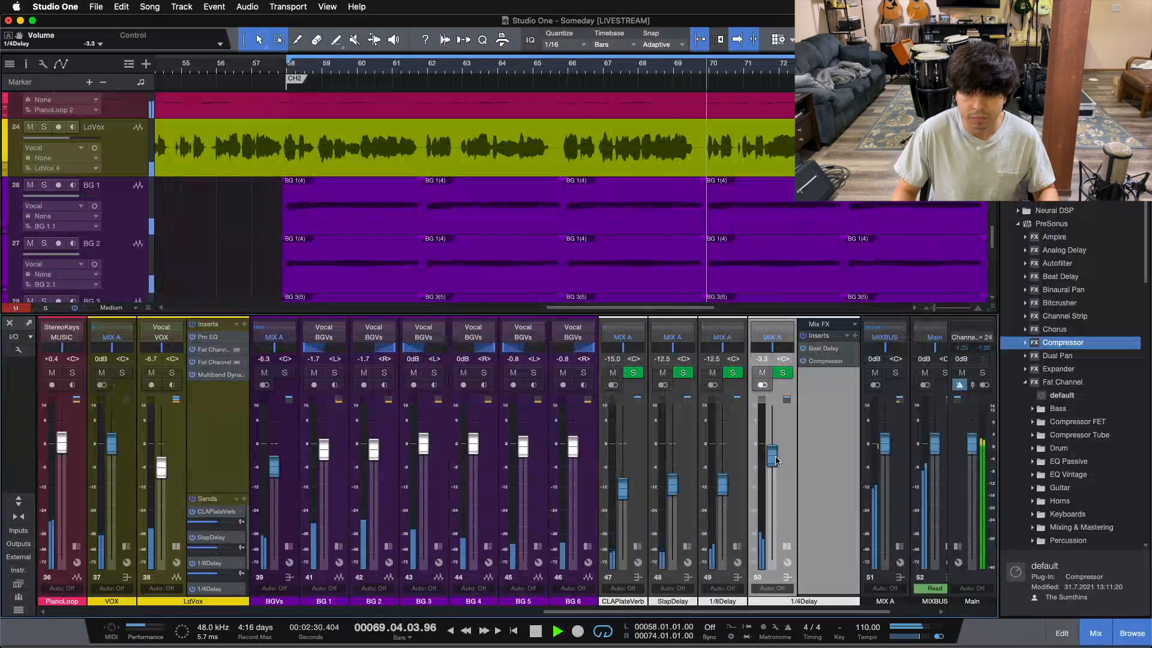
left_click_drag(724, 489, 724, 492)
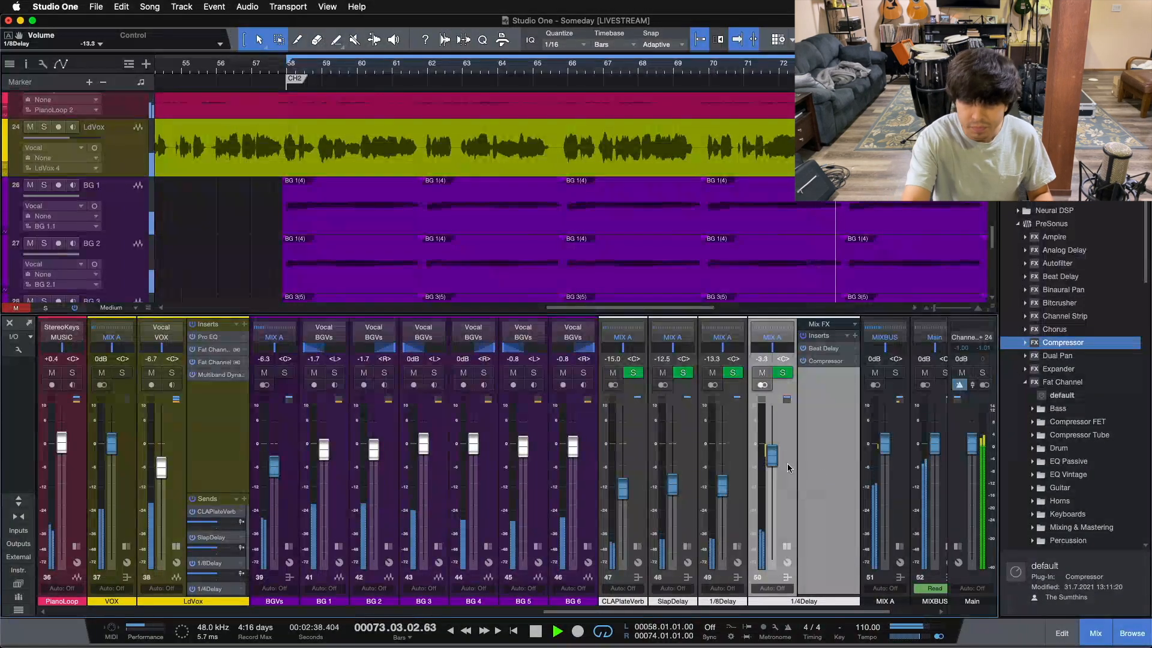
key("space")
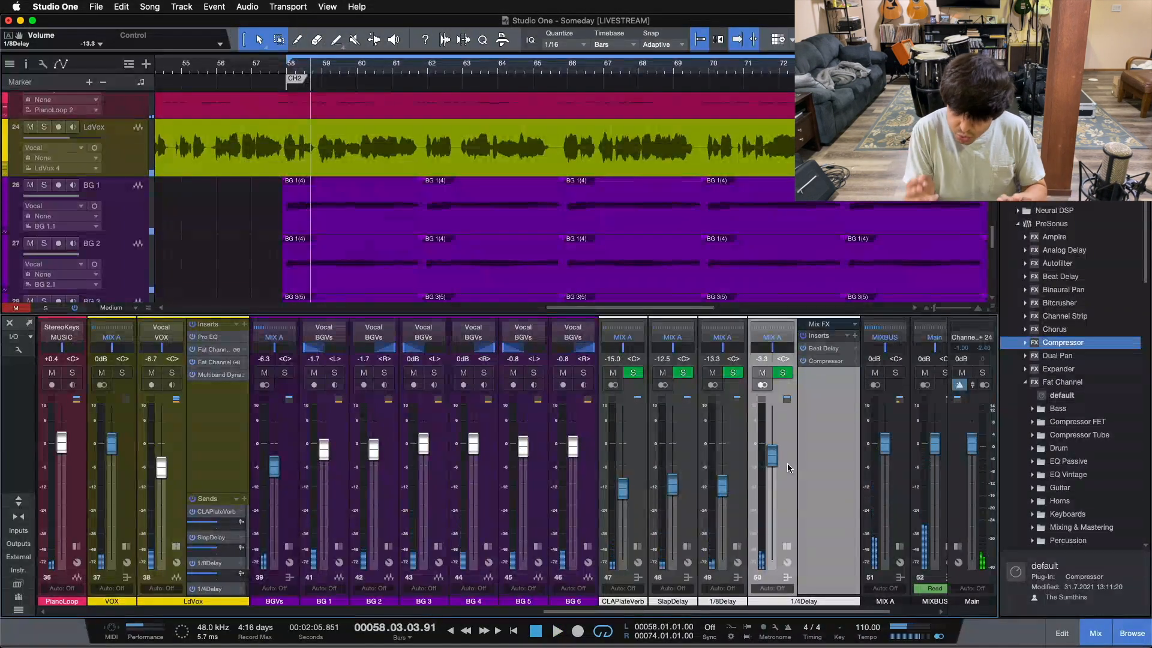
Collapse the 1/4Delay channel's effects view and select the SlapDelay, 1/8Delay and 1/4Delay channels together.
left_click(786, 547)
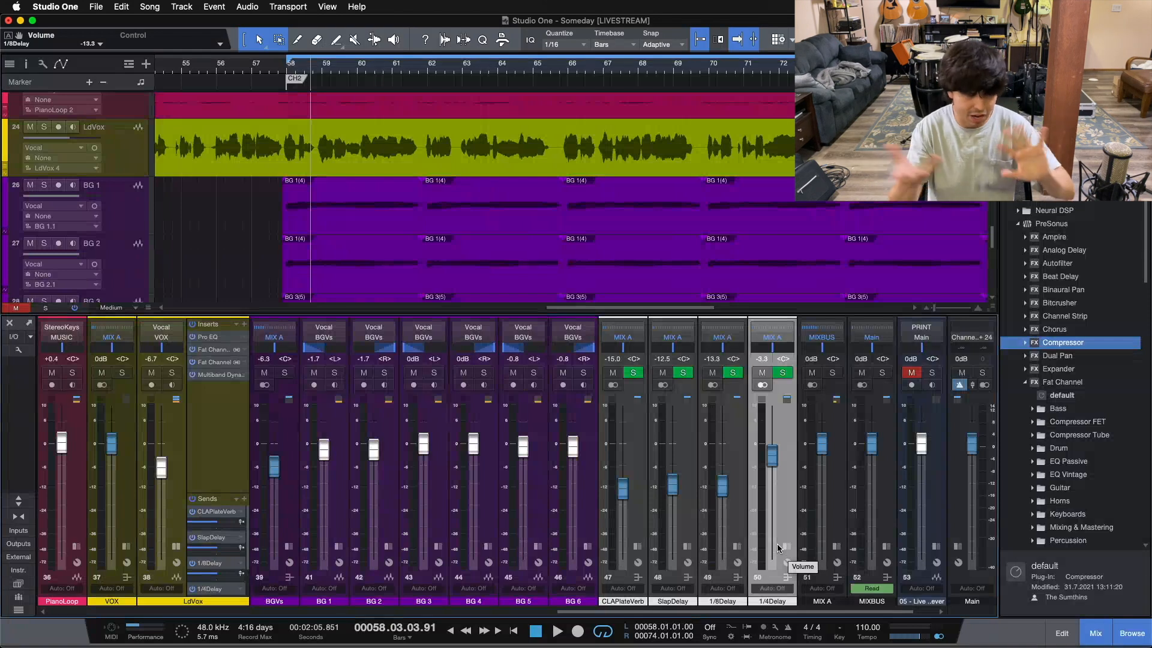
left_click(686, 462)
left_click(733, 441)
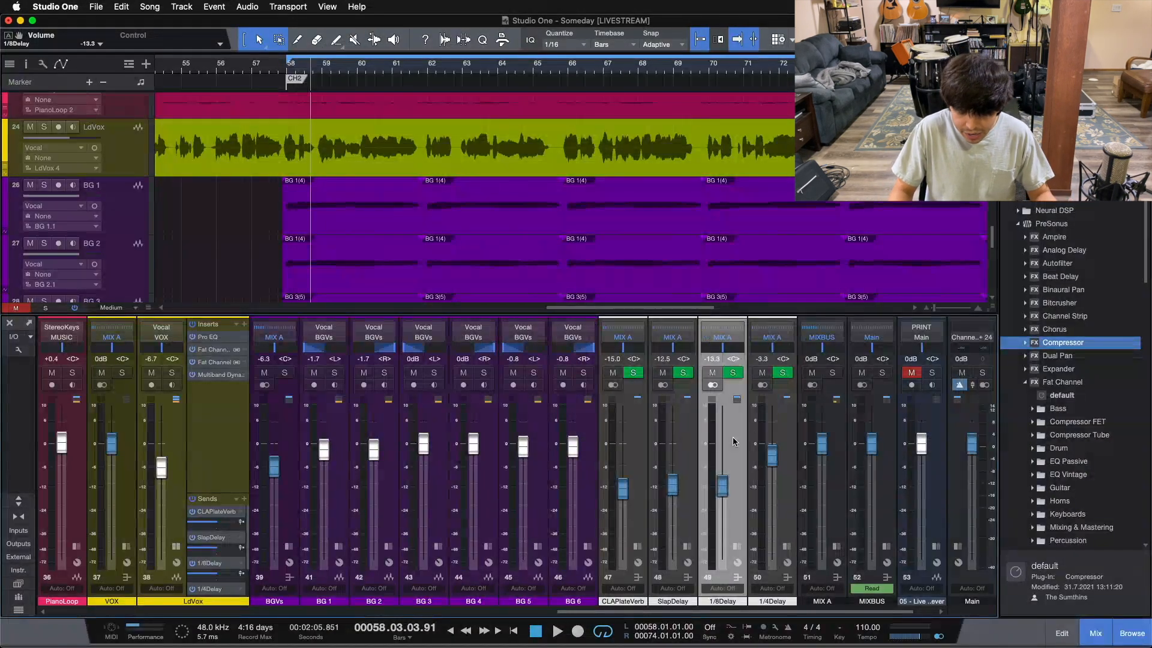
left_click(787, 498)
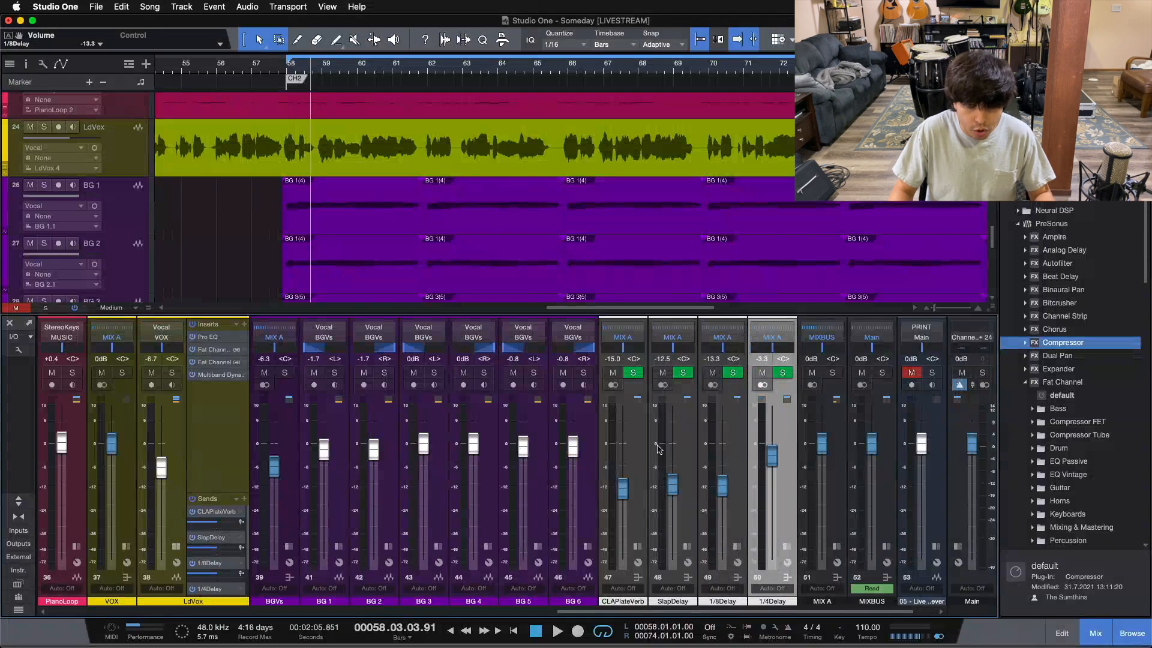
left_click(687, 443, "shift")
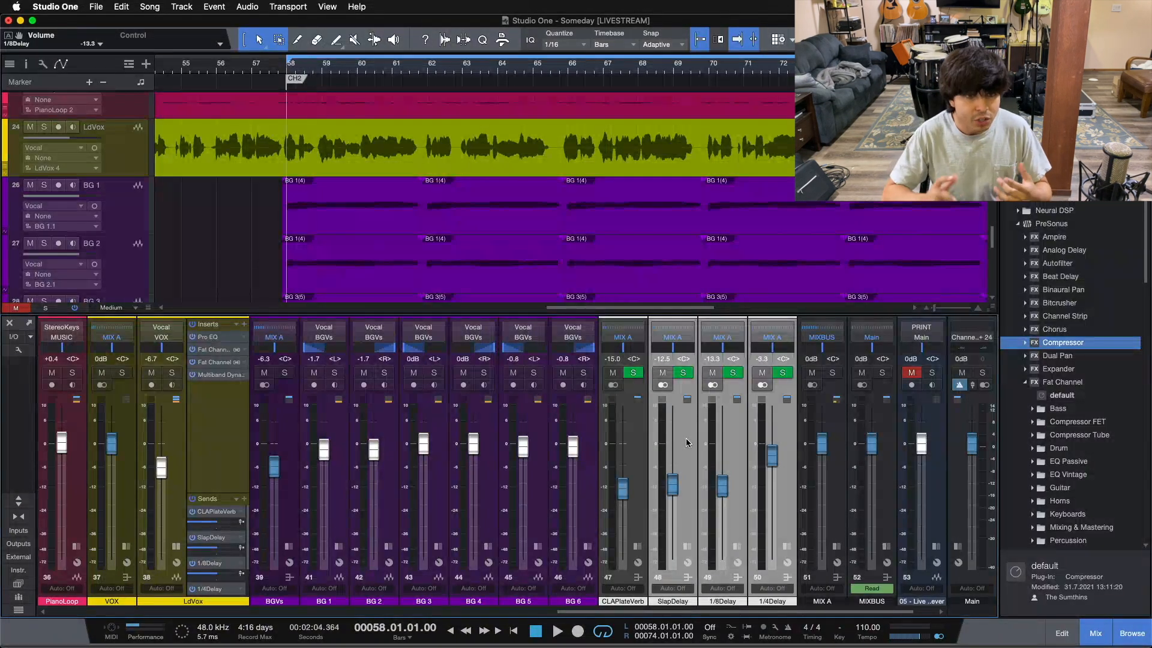
Play from bar 58, mute and unmute all three delay buses together twice to compare the mix, and stop playback.
key("space")
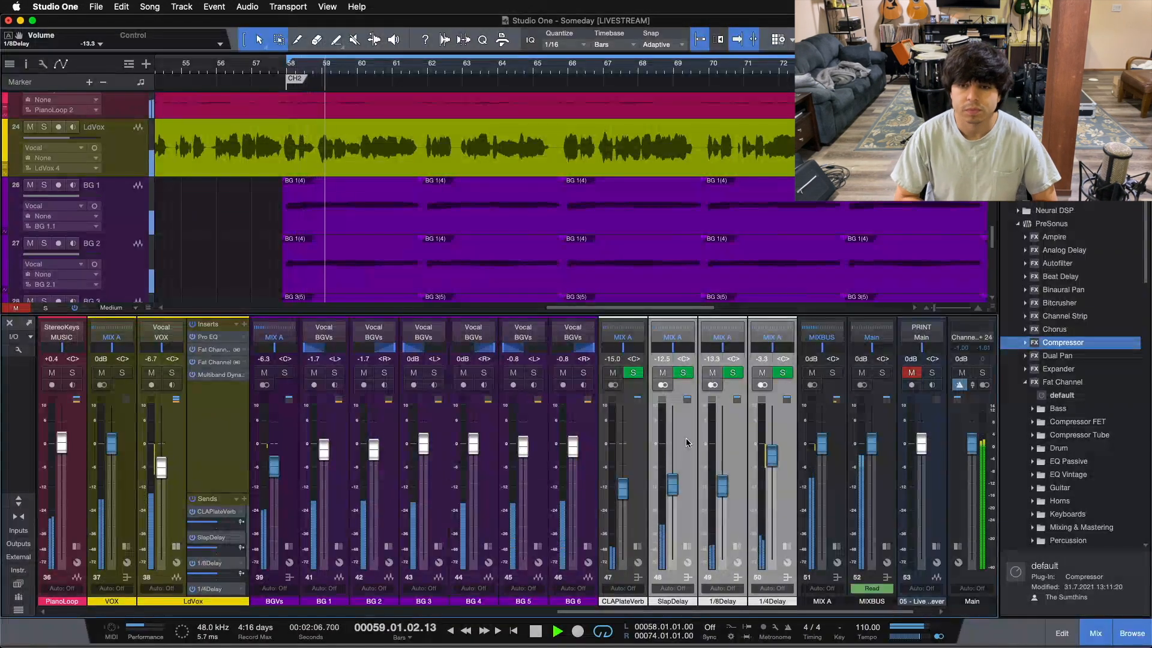
left_click(662, 372)
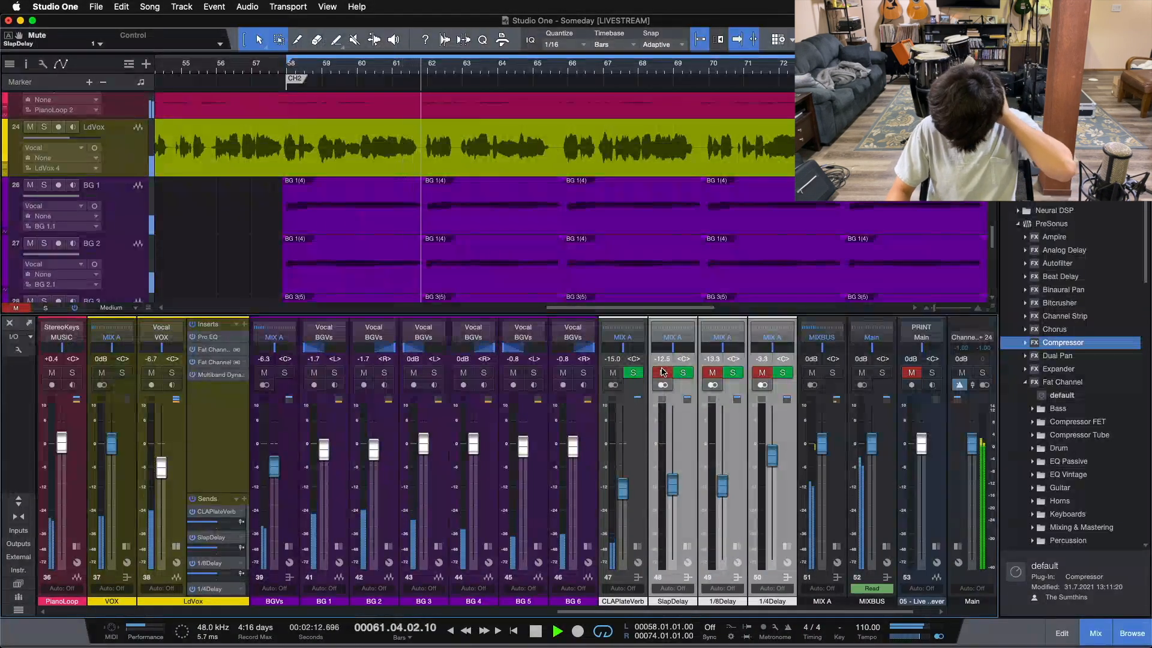
left_click(662, 372)
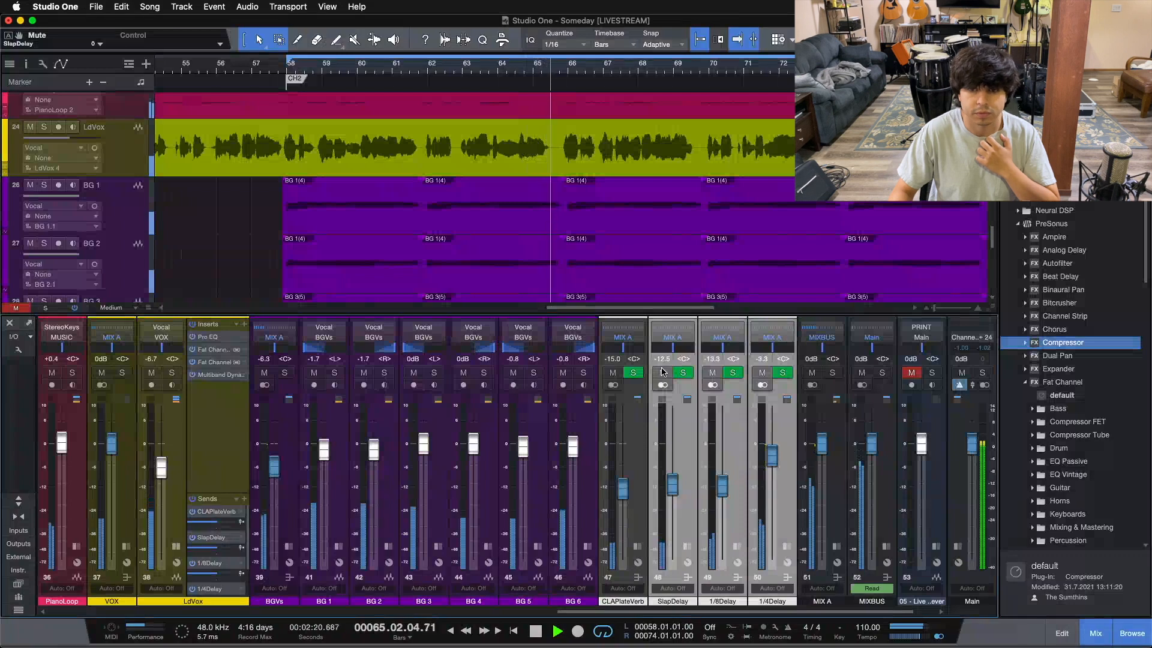
left_click(662, 371)
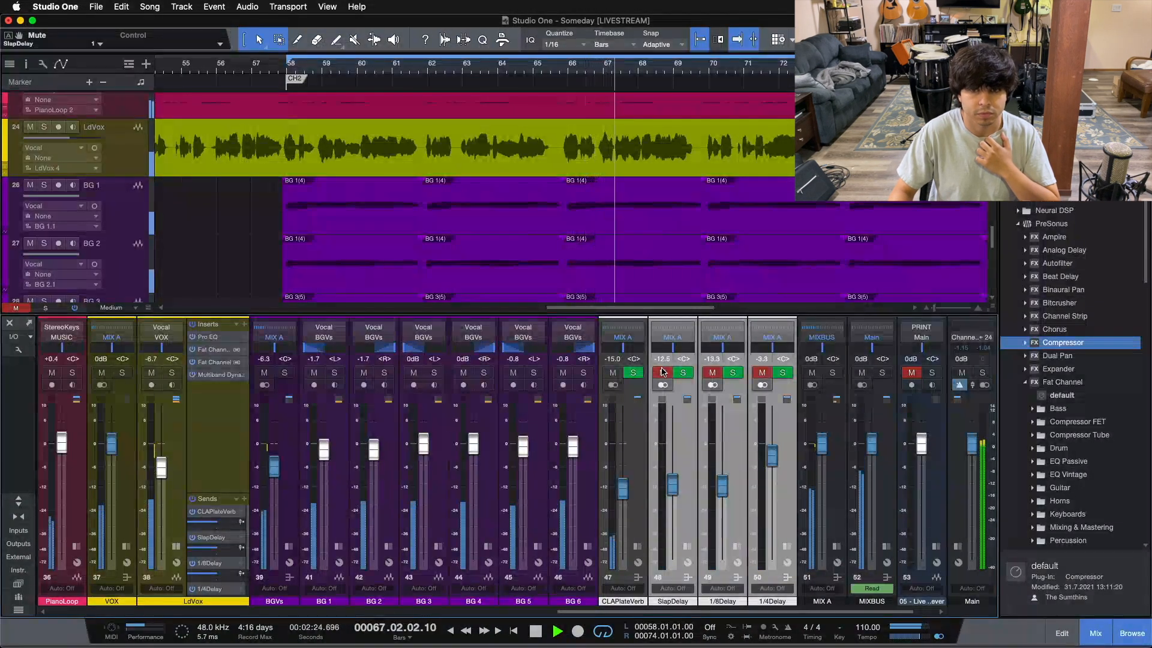
left_click(662, 371)
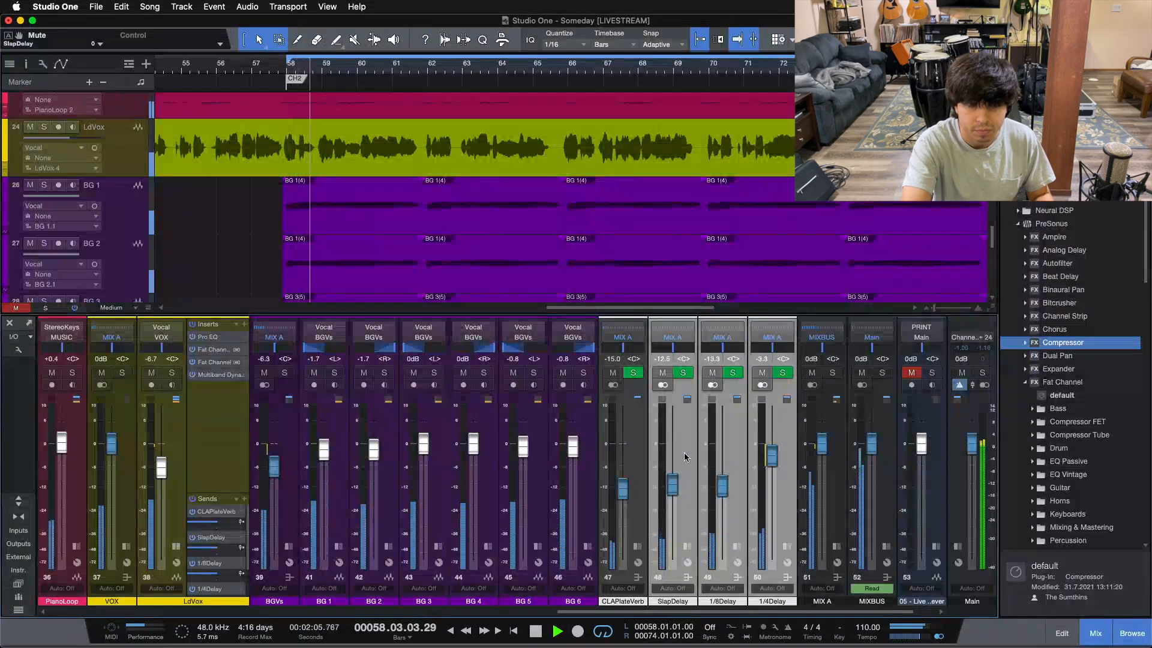
key("space")
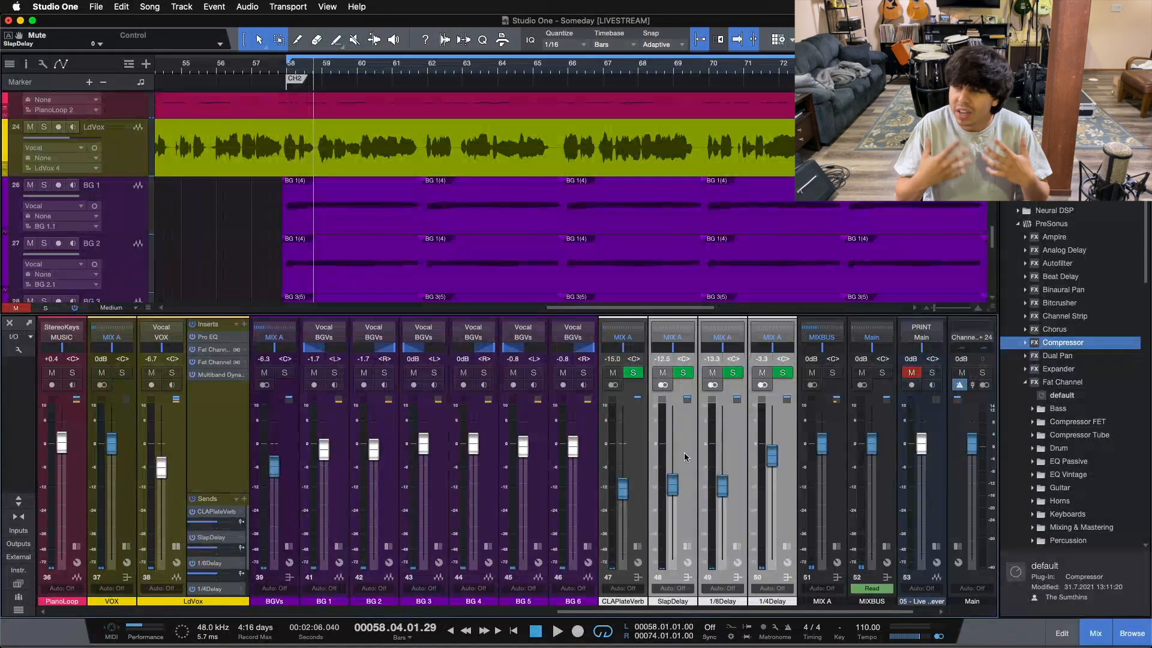
Review the SlapDelay, 1/8Delay and 1/4Delay buses' insert effects in turn, leaving the 1/4Delay channel selected with its effects shown.
left_click(684, 453)
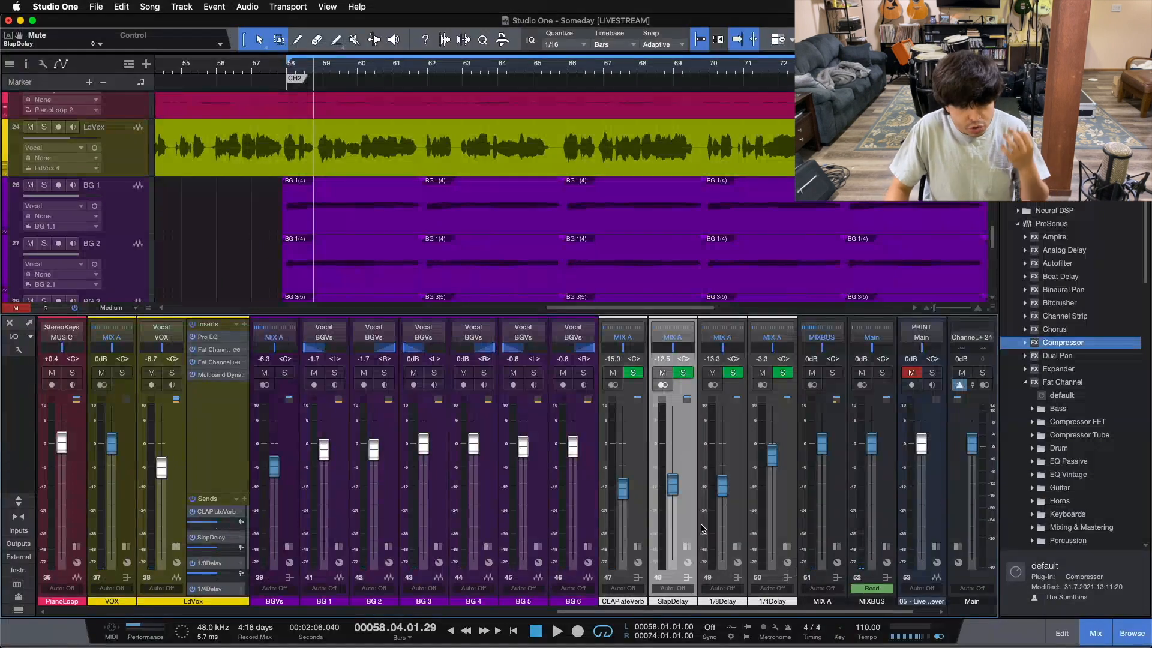
left_click(688, 546)
left_click(688, 545)
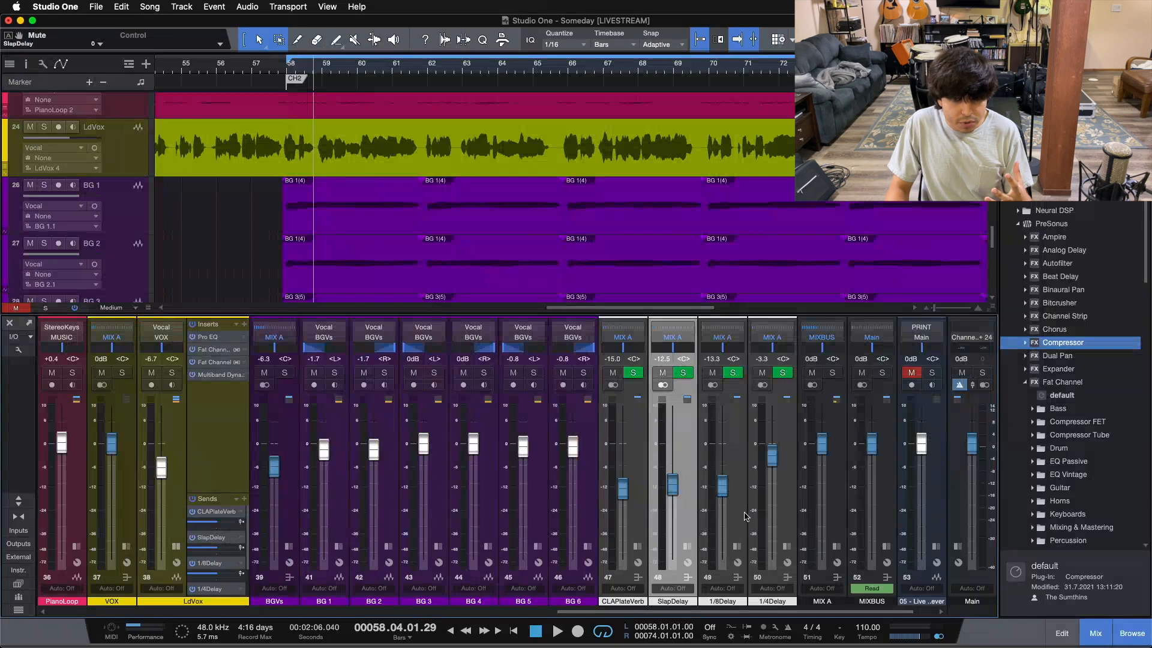
left_click(737, 543)
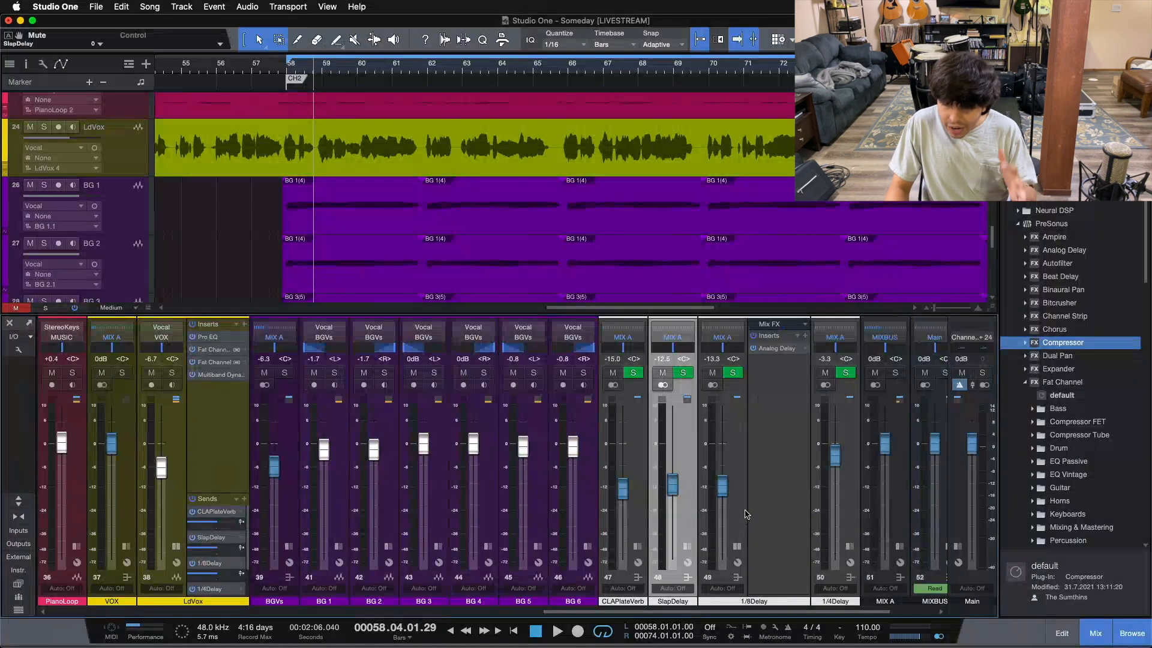
left_click(736, 475)
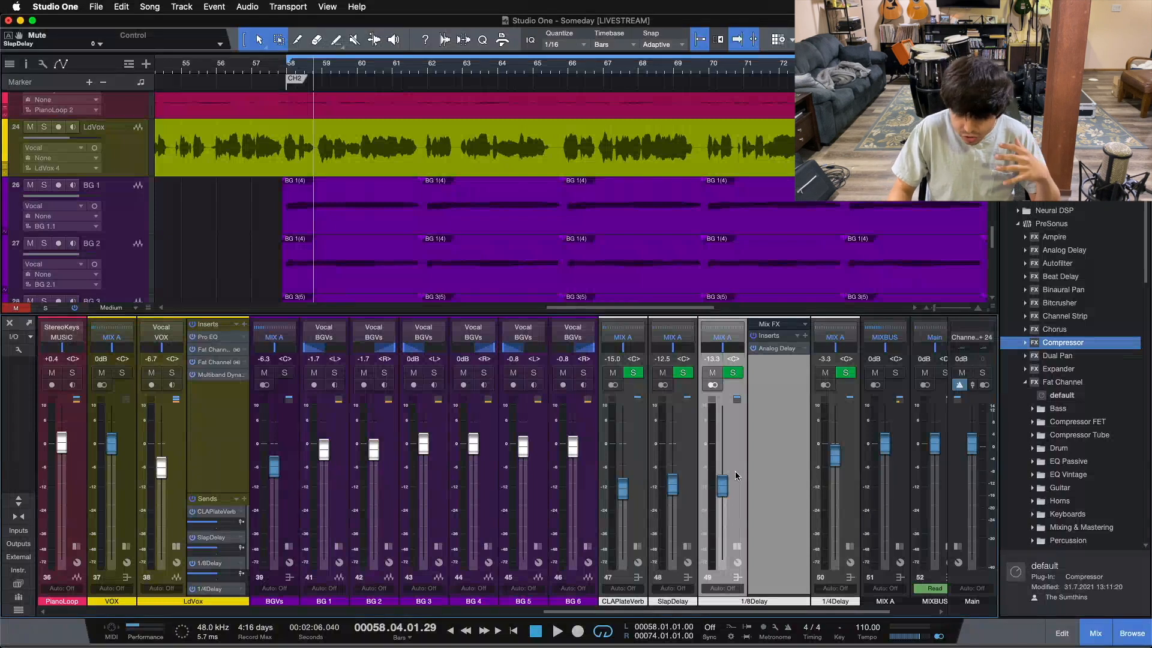
left_click(849, 546)
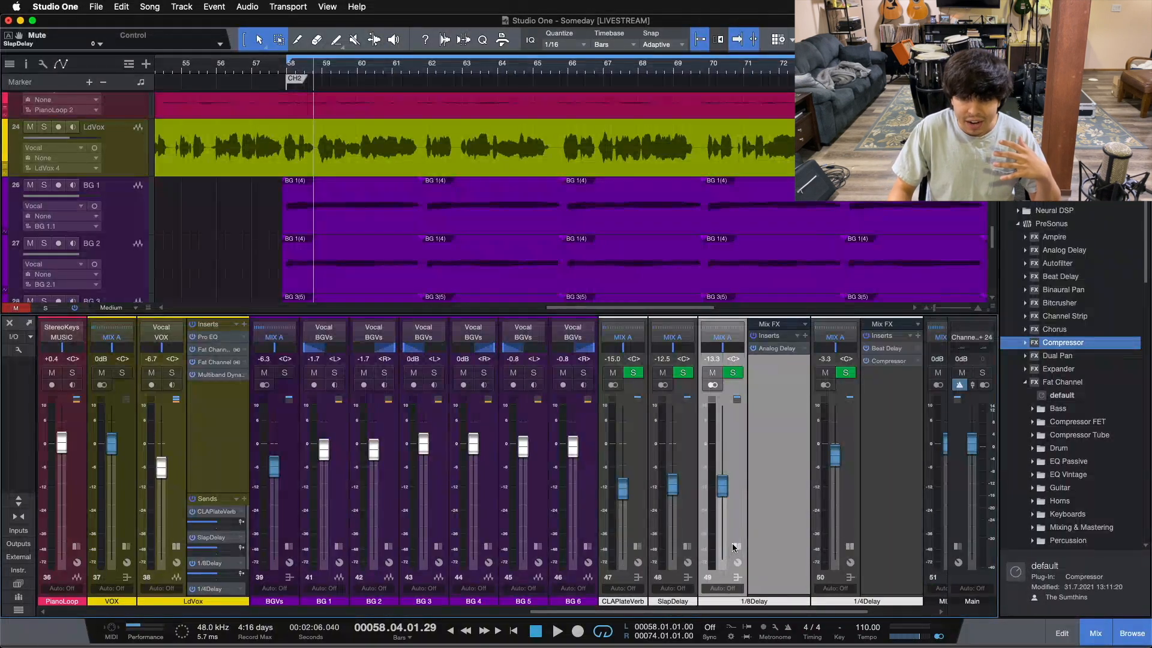
left_click(734, 546)
left_click(790, 510)
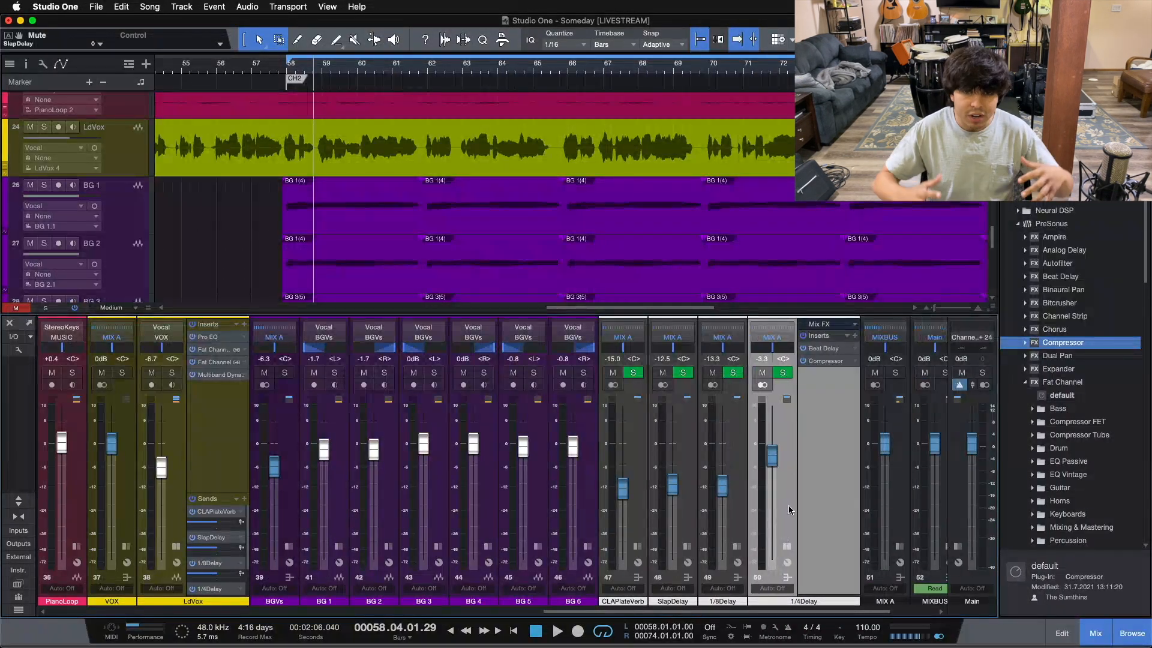